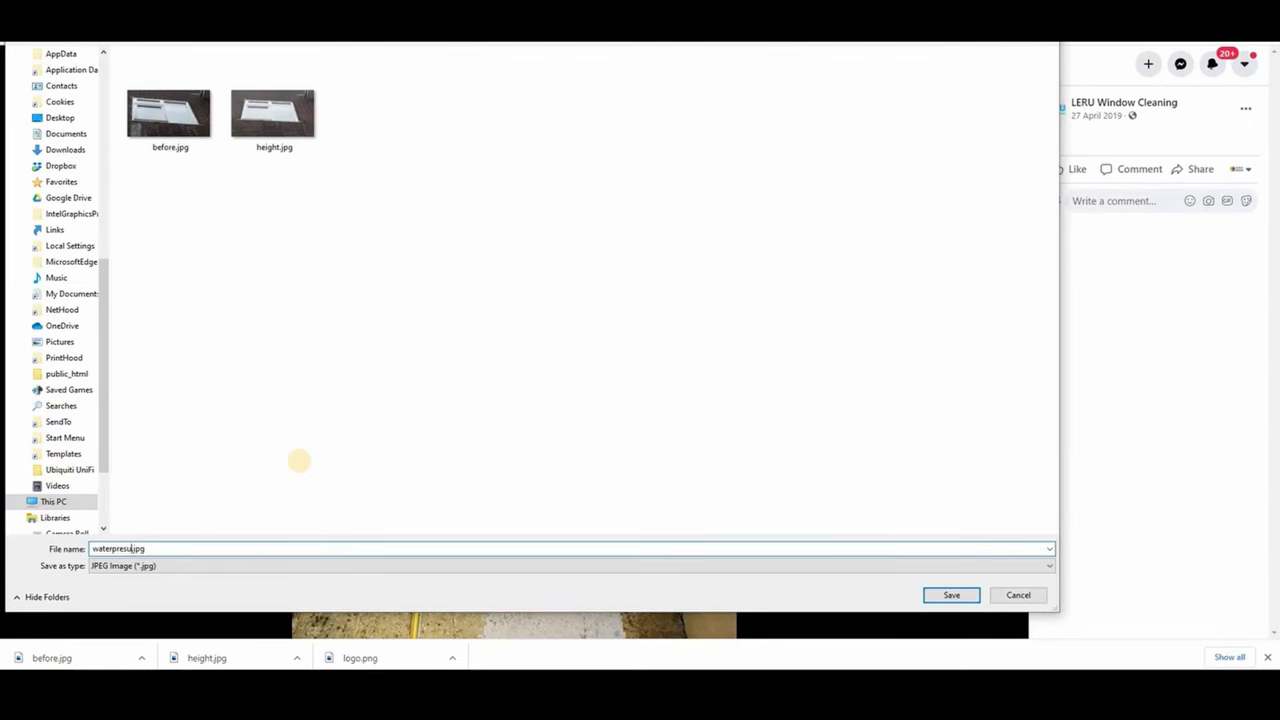
Step: Save the photo of the partly cleaned path with the yellow hose as waterpresure.jpg
type("re")
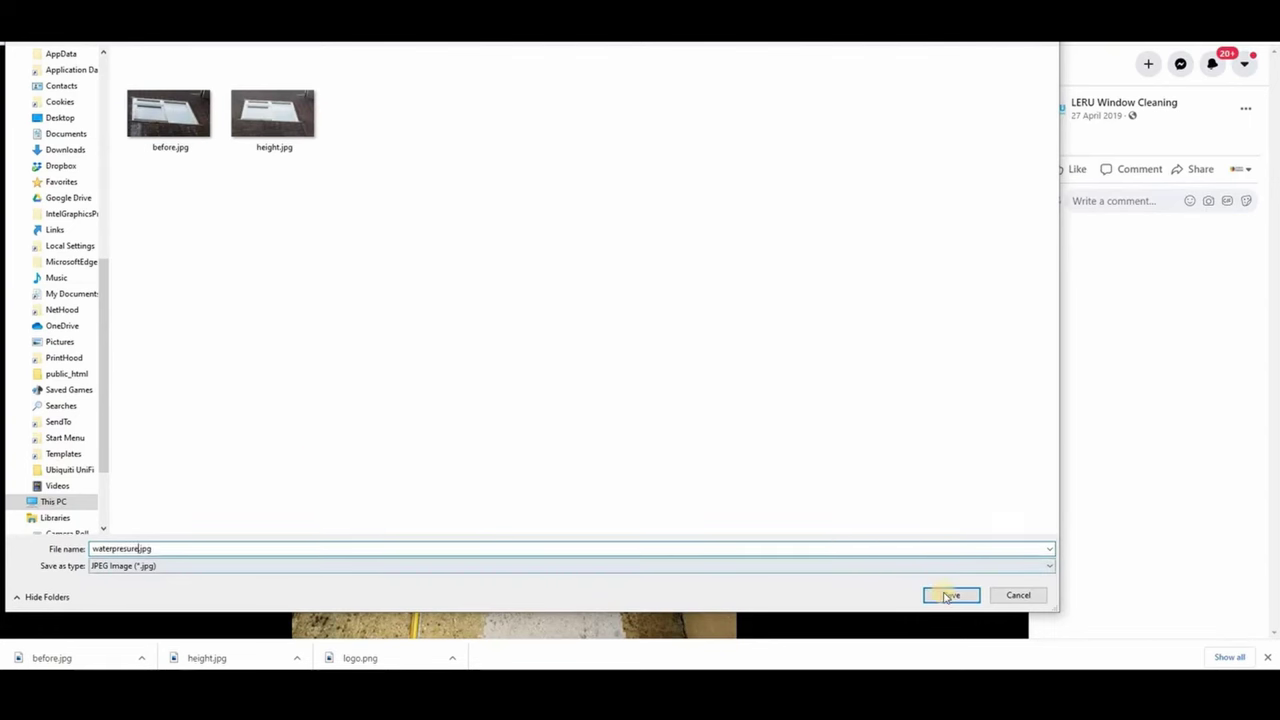
left_click(951, 594)
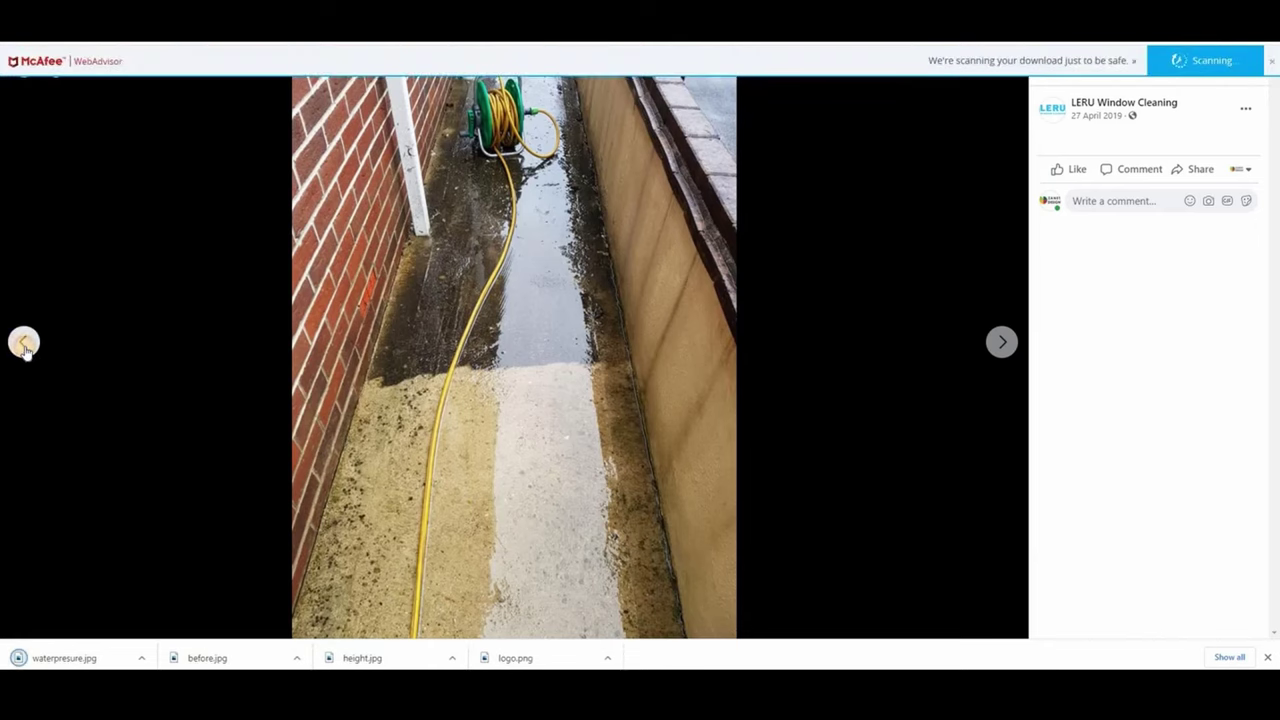
Step: Go back through the photo viewer to the white window frame close-up dated 16 May 2019 and start saving the image
left_click(25, 345)
left_click(25, 345)
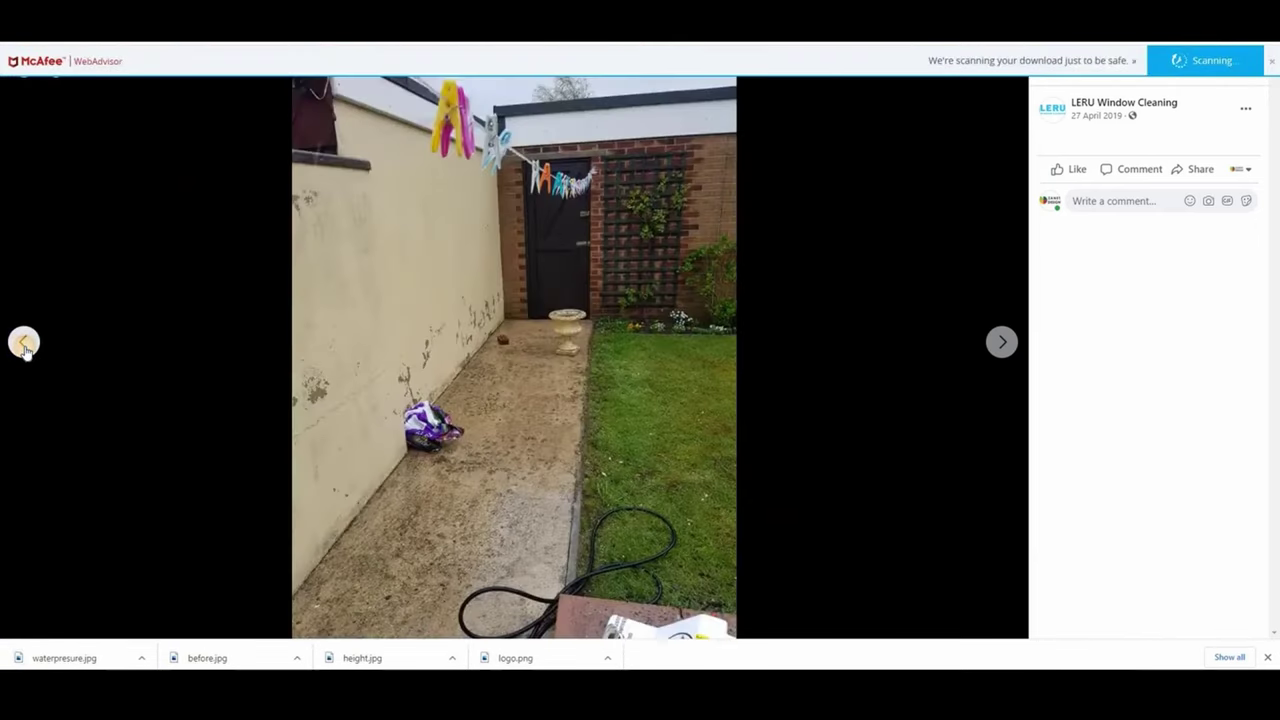
left_click(25, 345)
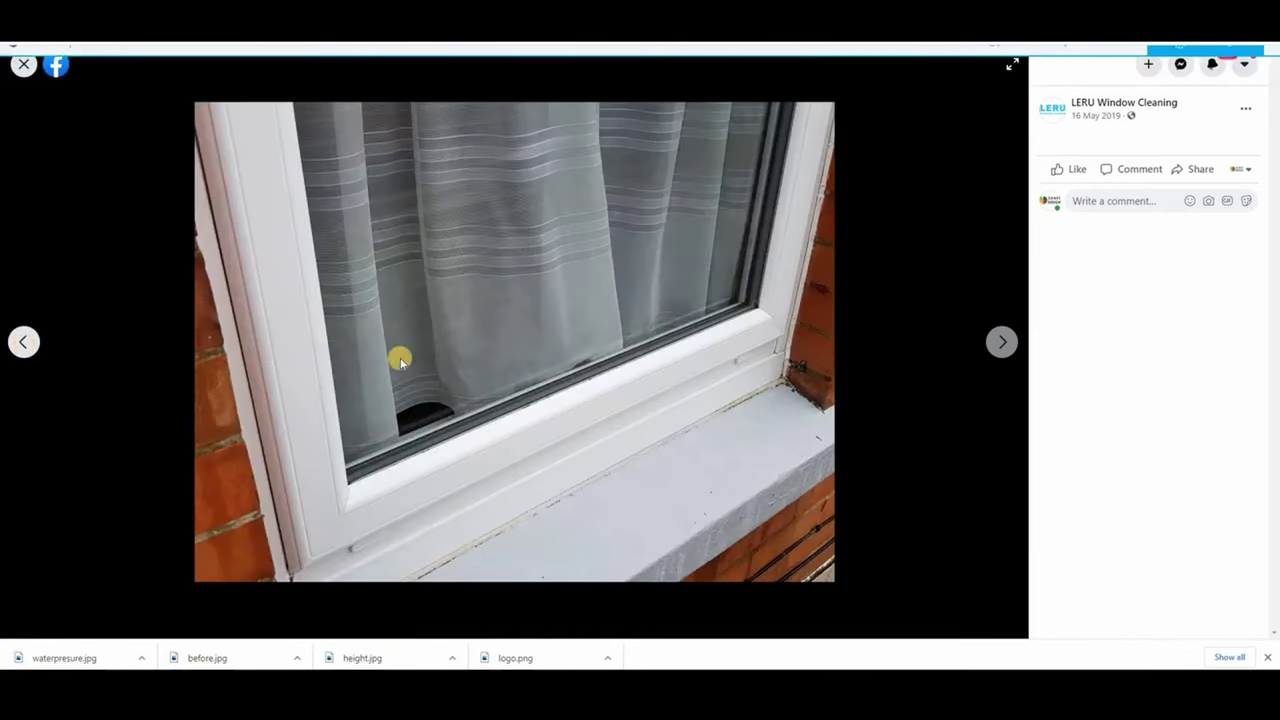
right_click(408, 358)
left_click(498, 390)
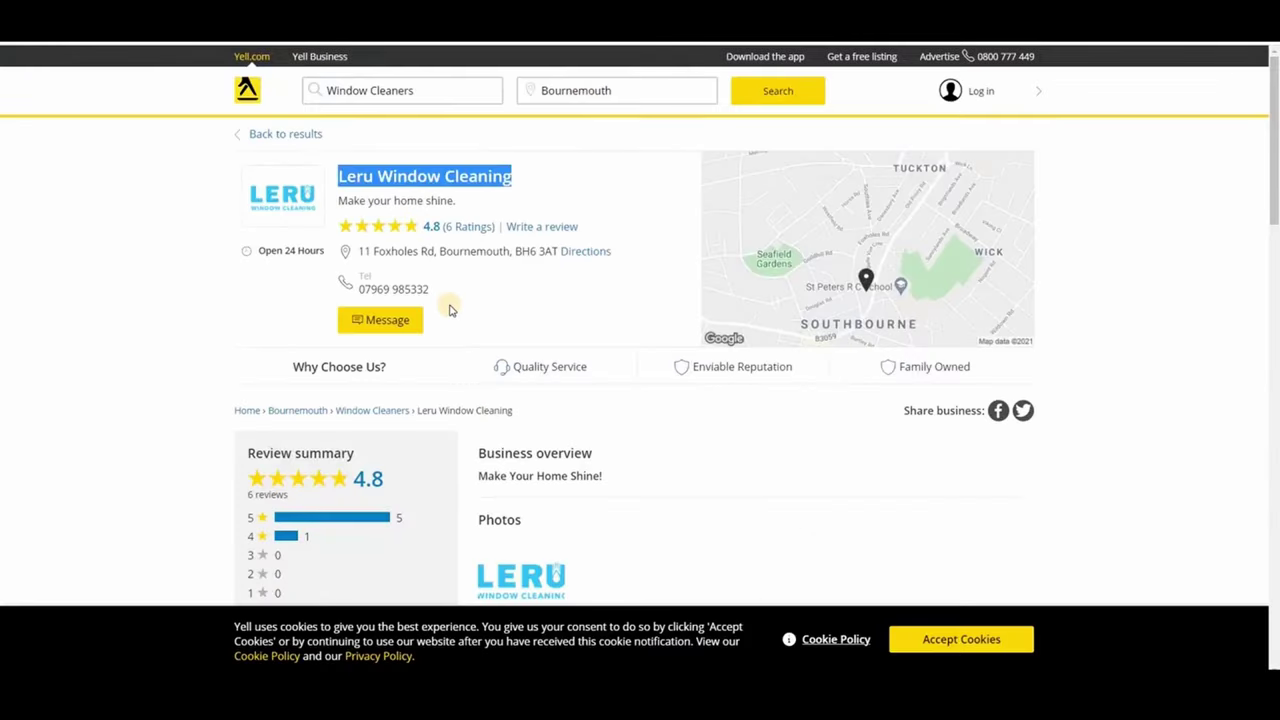
Step: Review the Leru Window Cleaning listing on Yell, including its products and services, reviews, payment methods and business details
scroll(451, 310, "down", 8)
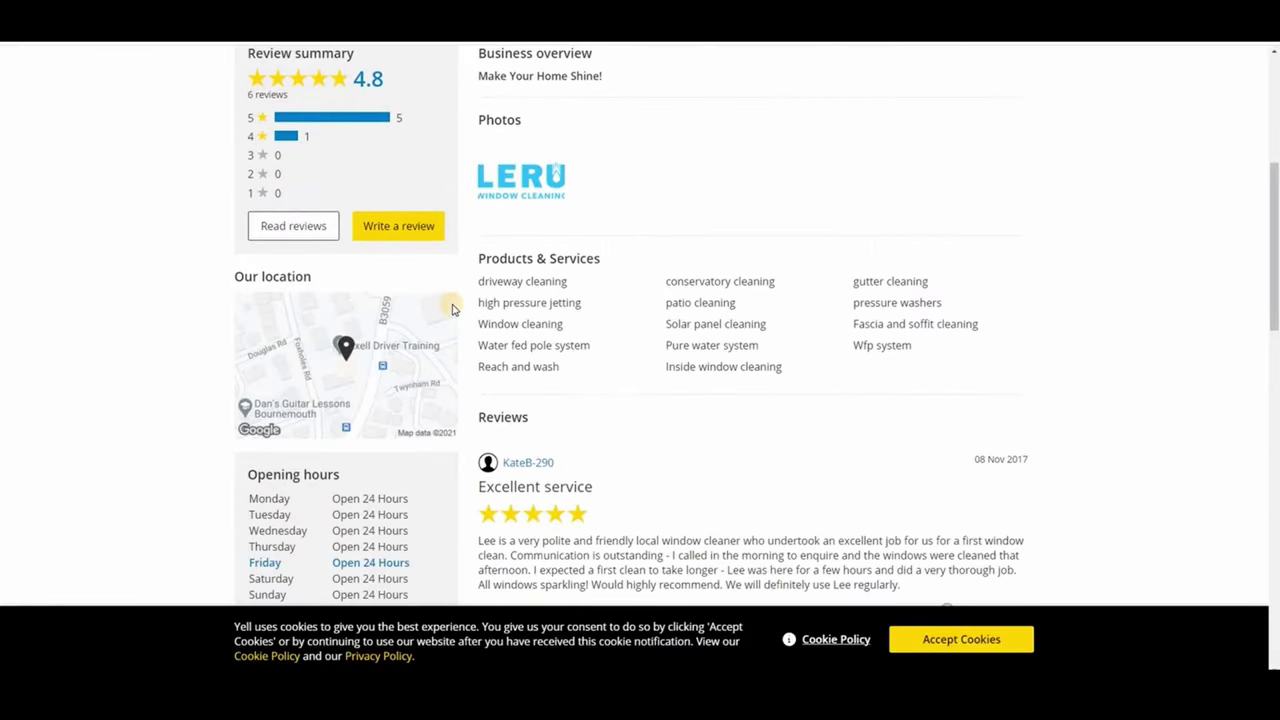
scroll(451, 310, "down", 2)
scroll(451, 310, "up", 7)
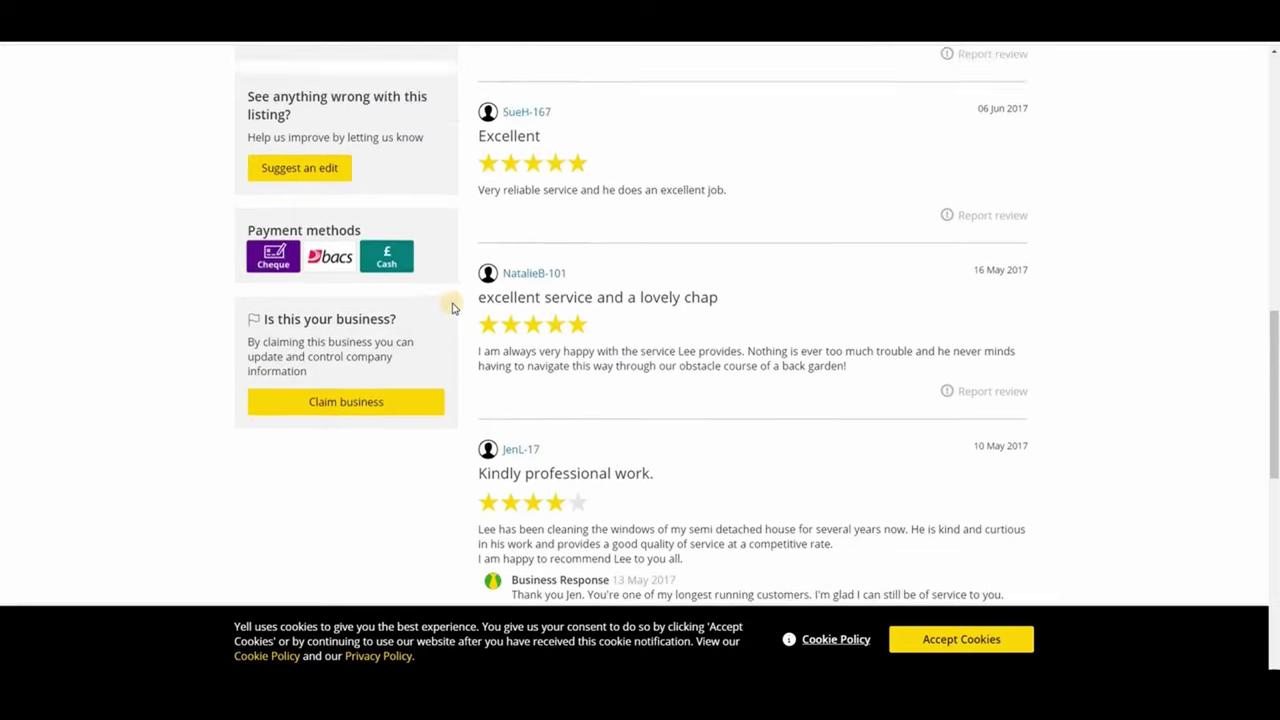
scroll(451, 310, "up", 2)
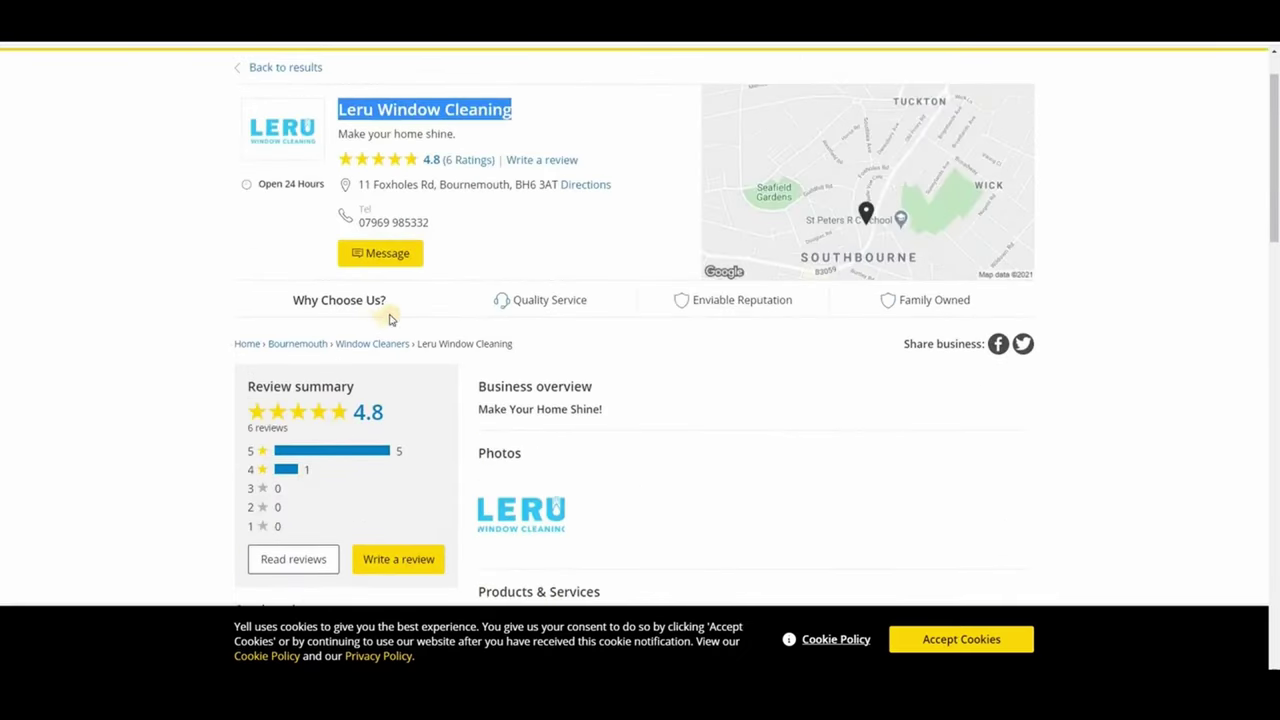
scroll(306, 149, "up", 1)
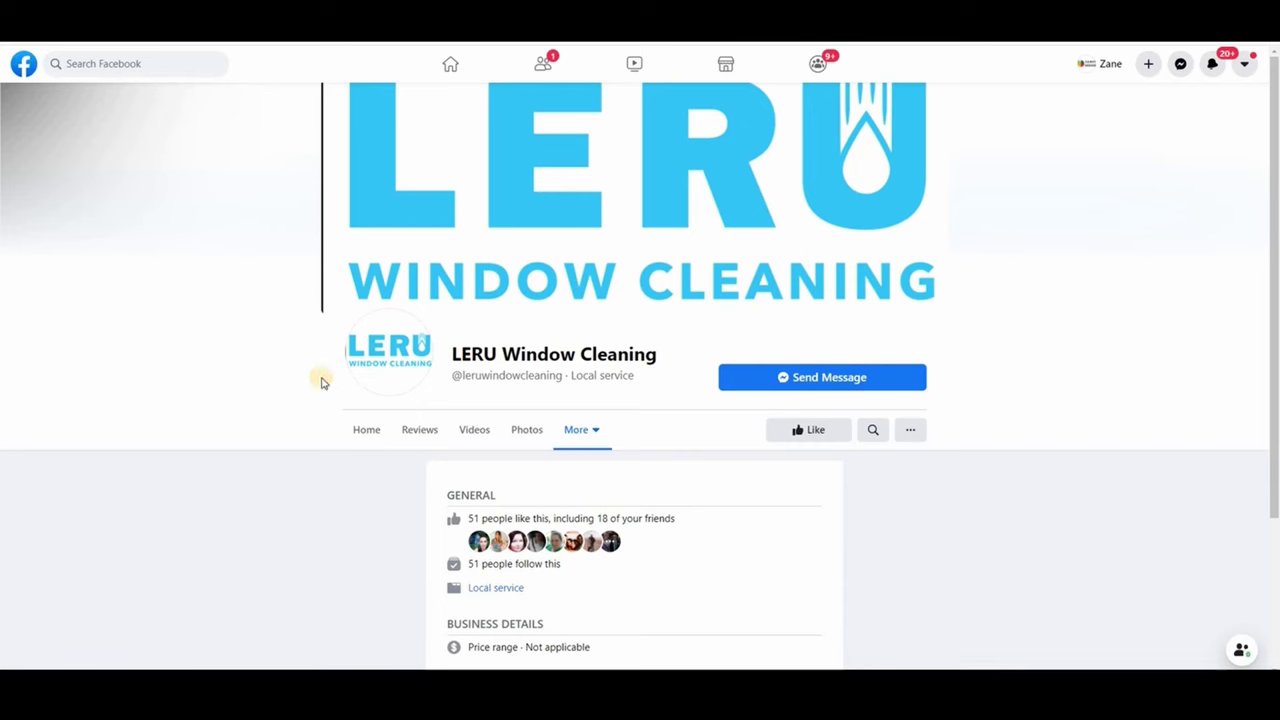
Step: Open the photos of the LERU Window Cleaning Facebook page and examine the whole gallery for usable before-and-after work shots
left_click(529, 433)
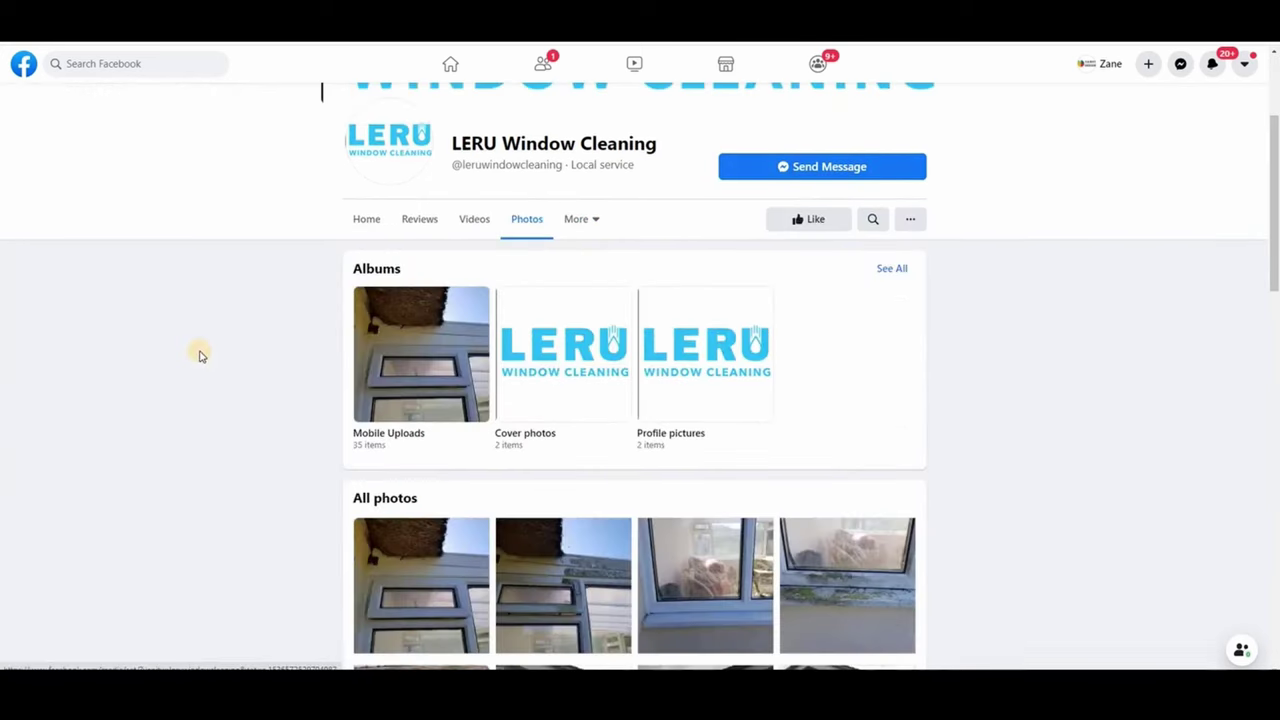
scroll(200, 355, "down", 9)
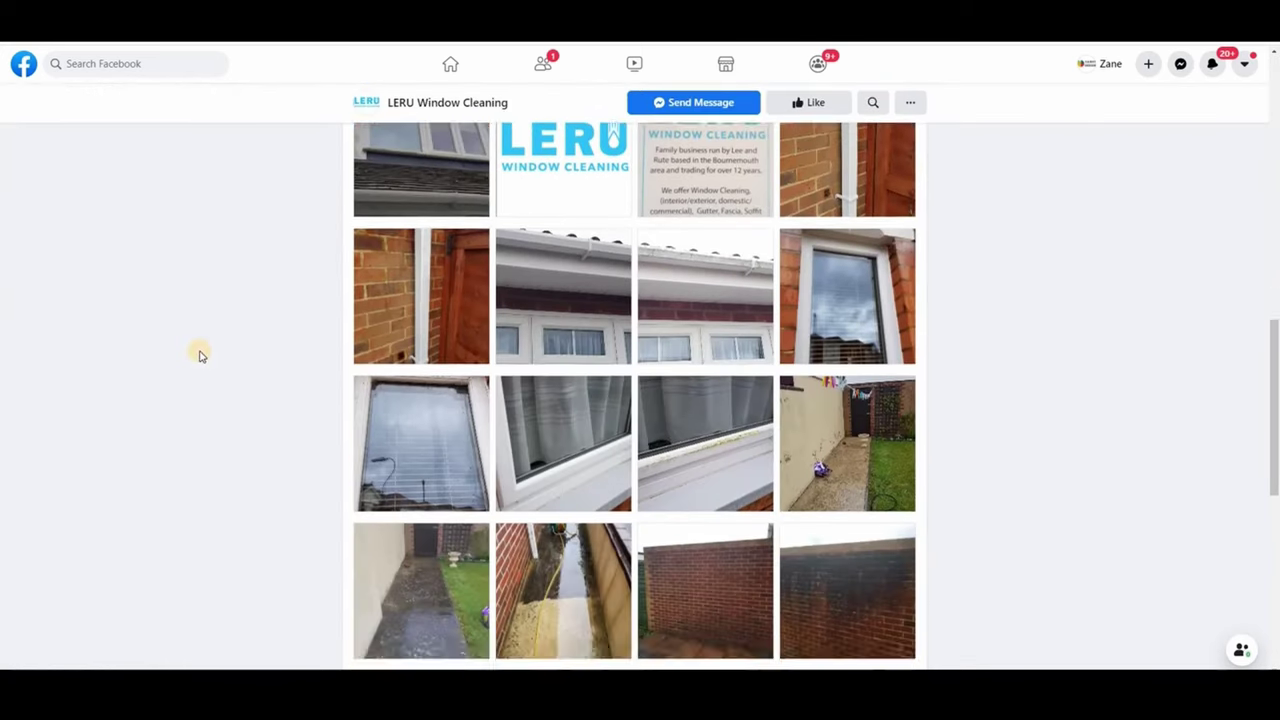
scroll(200, 355, "down", 4)
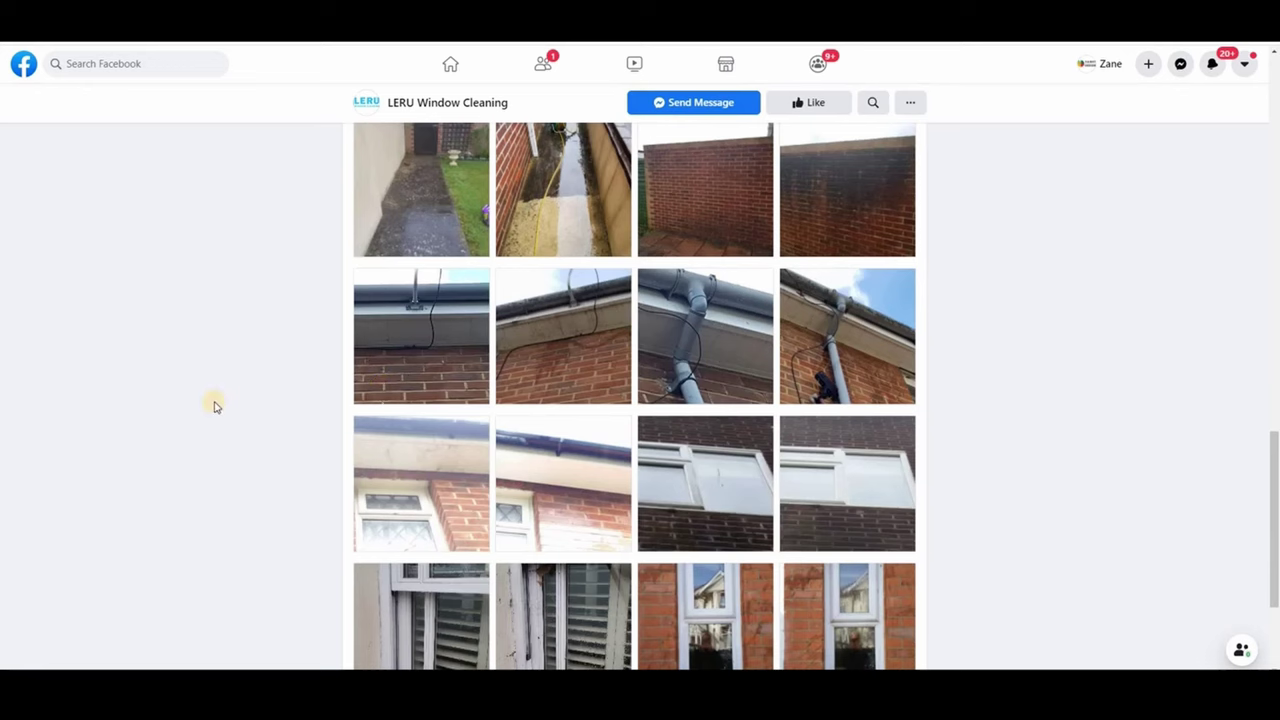
scroll(215, 405, "down", 2)
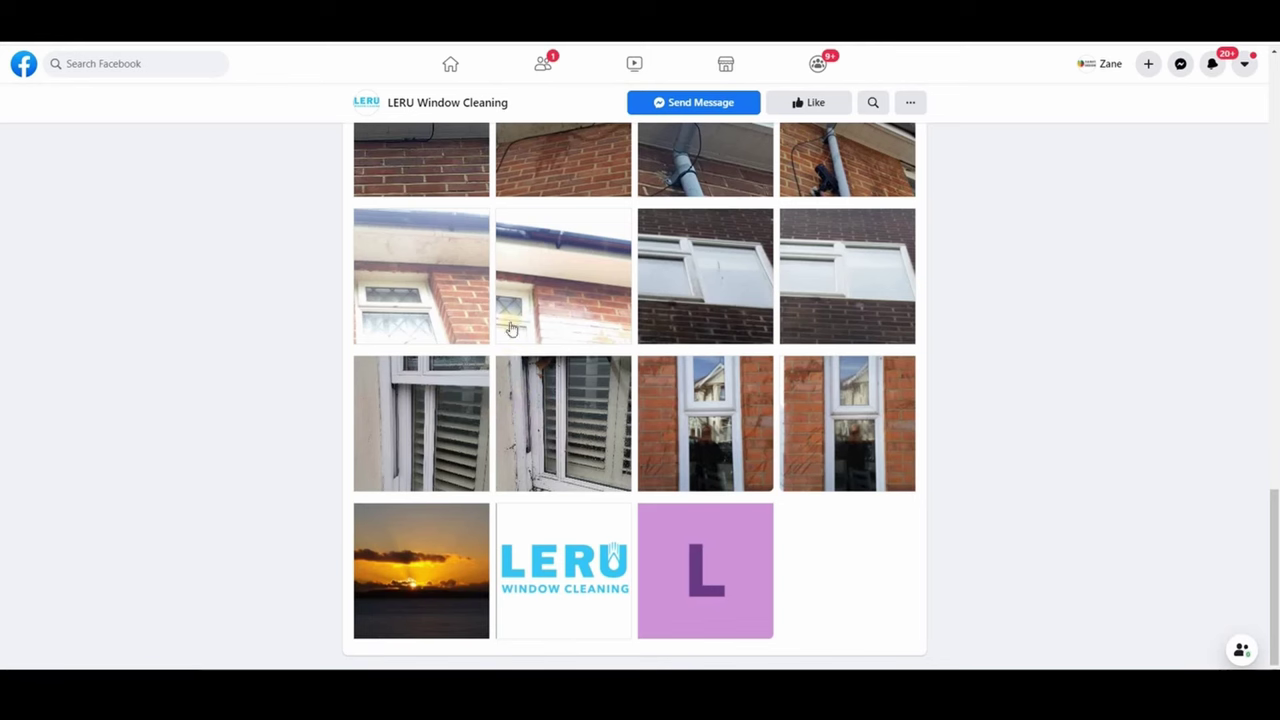
scroll(537, 440, "up", 2)
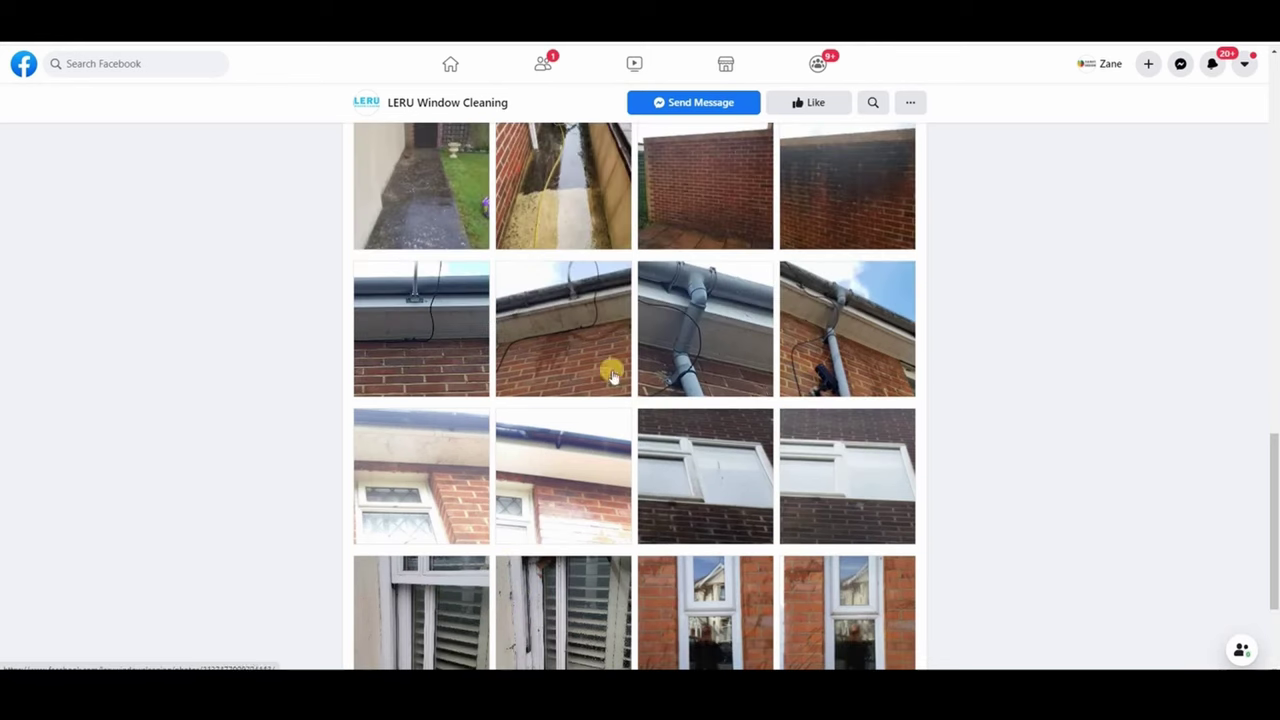
scroll(524, 398, "up", 2)
scroll(524, 398, "up", 3)
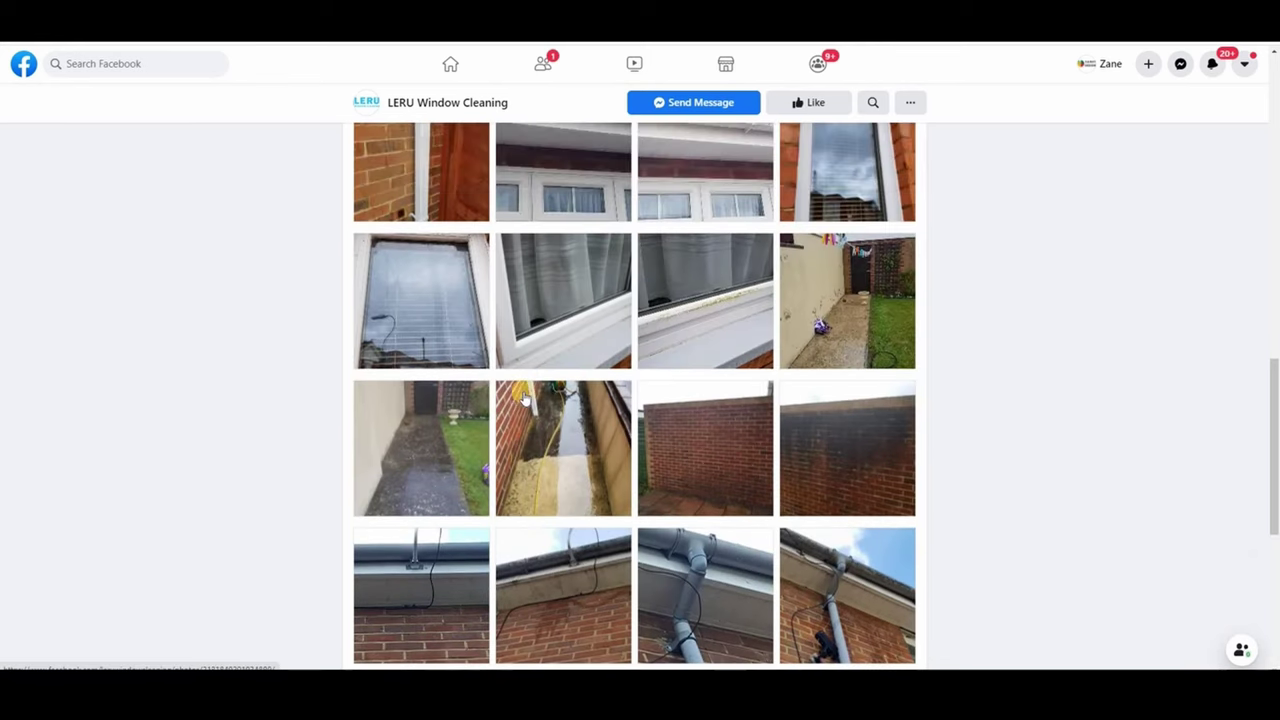
scroll(524, 398, "down", 1)
scroll(616, 403, "down", 1)
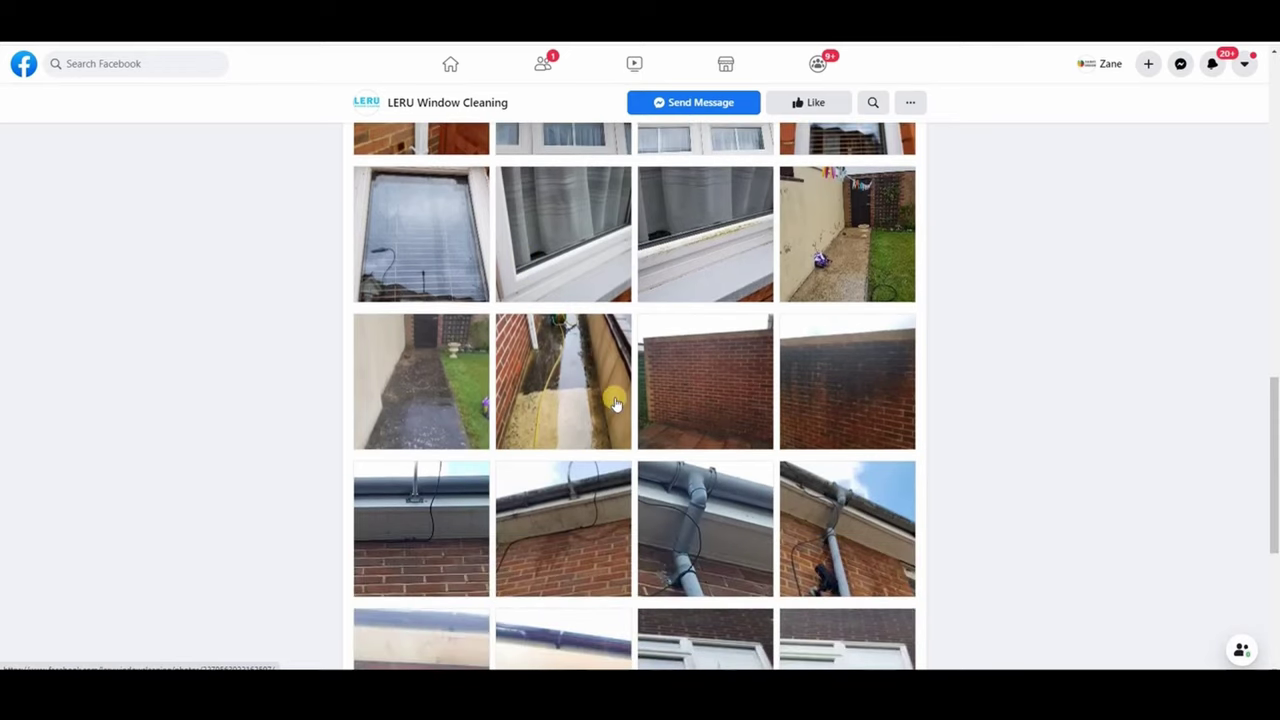
scroll(616, 403, "up", 1)
scroll(616, 403, "up", 3)
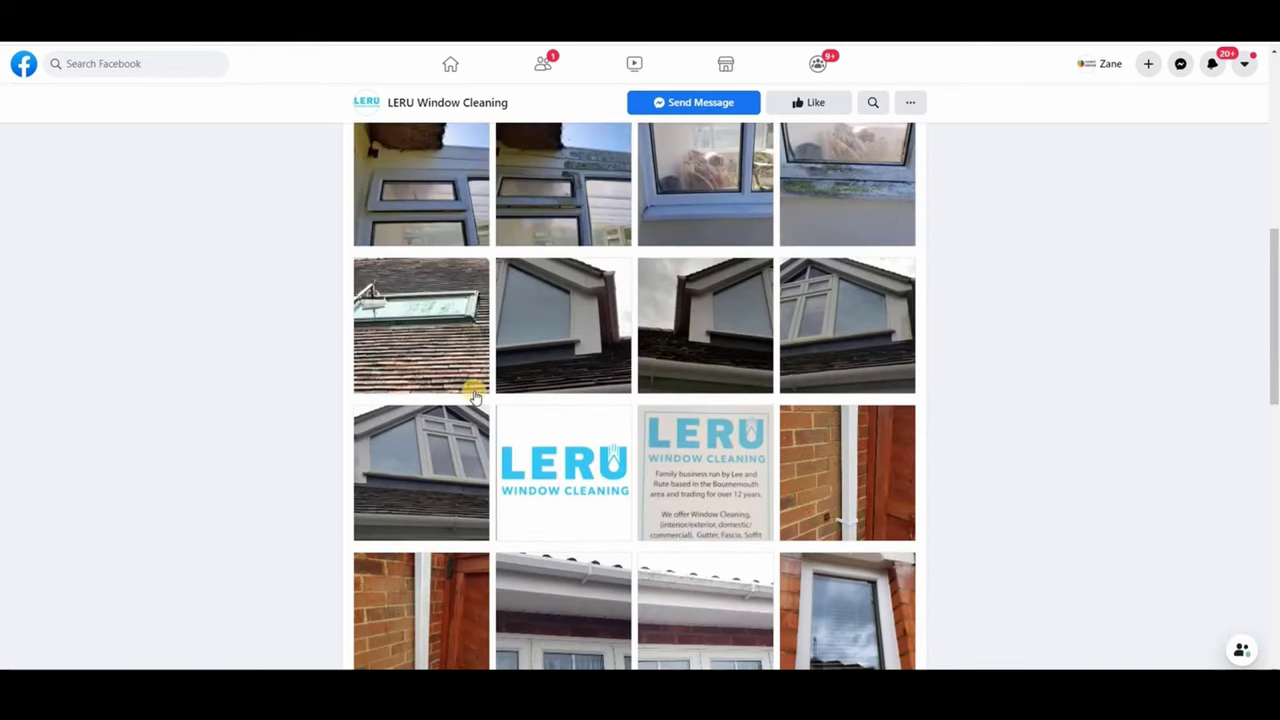
scroll(475, 398, "up", 1)
scroll(475, 398, "down", 1)
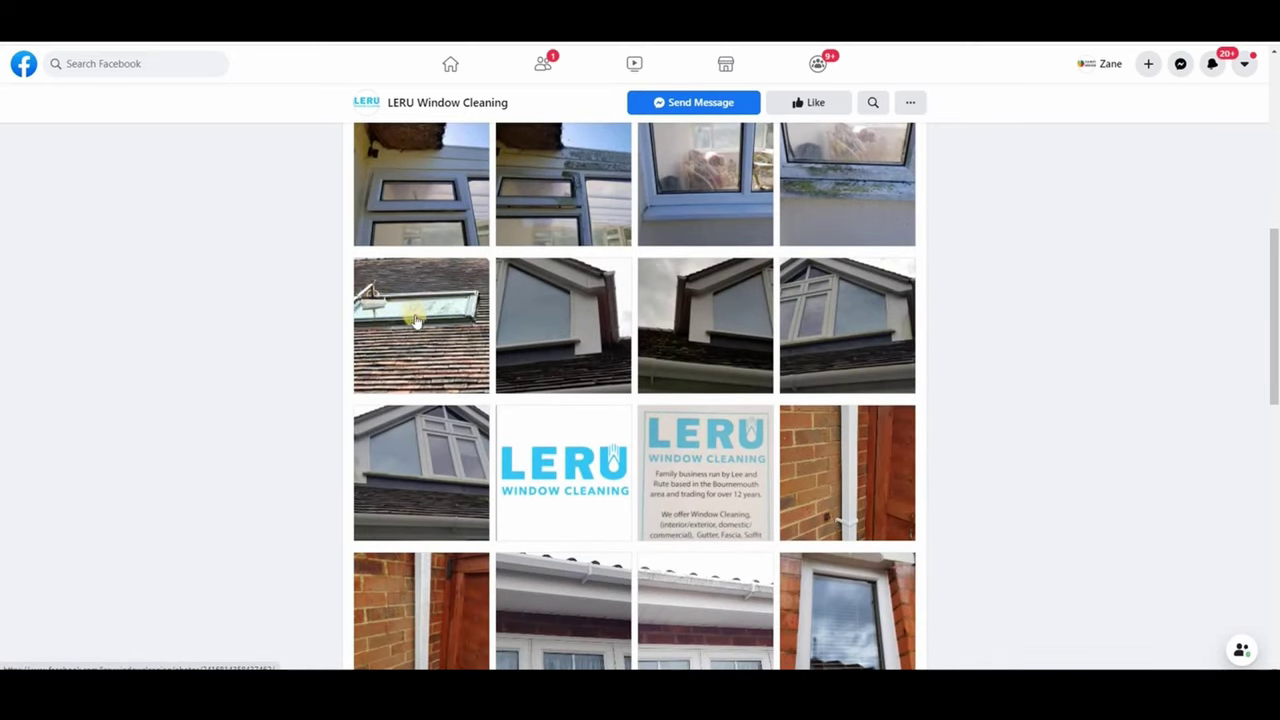
scroll(418, 325, "up", 2)
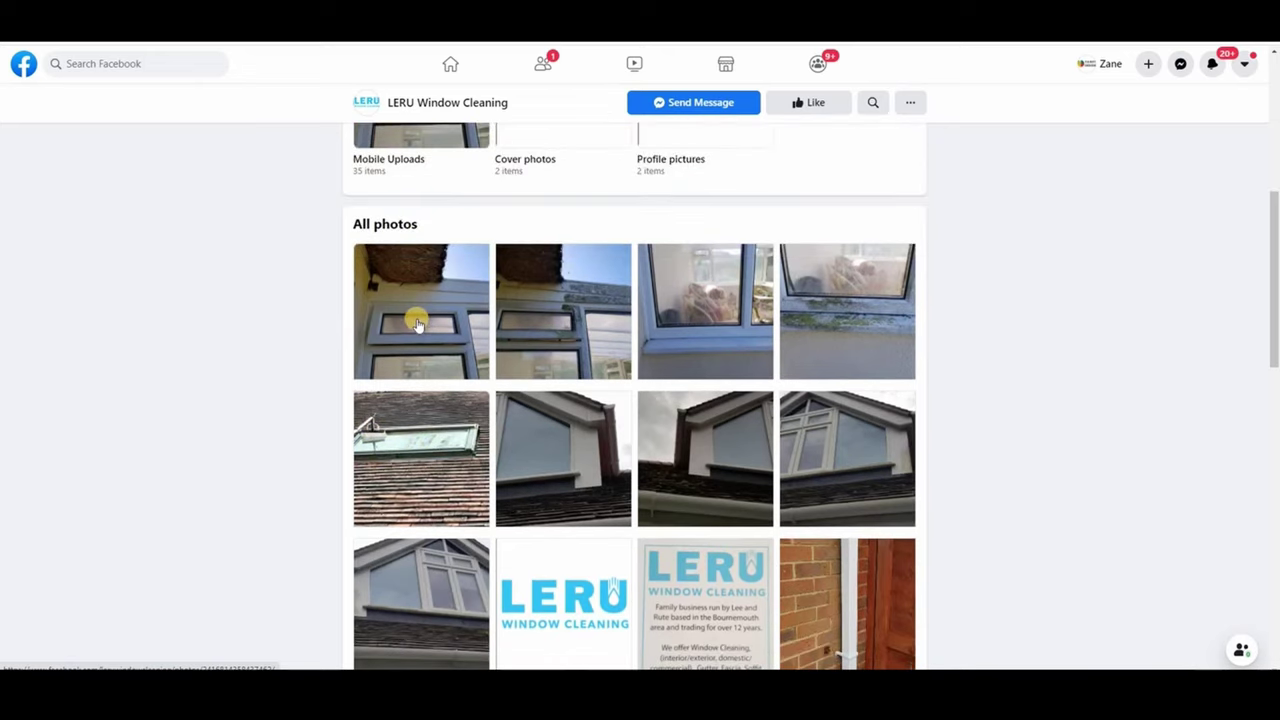
scroll(418, 328, "down", 1)
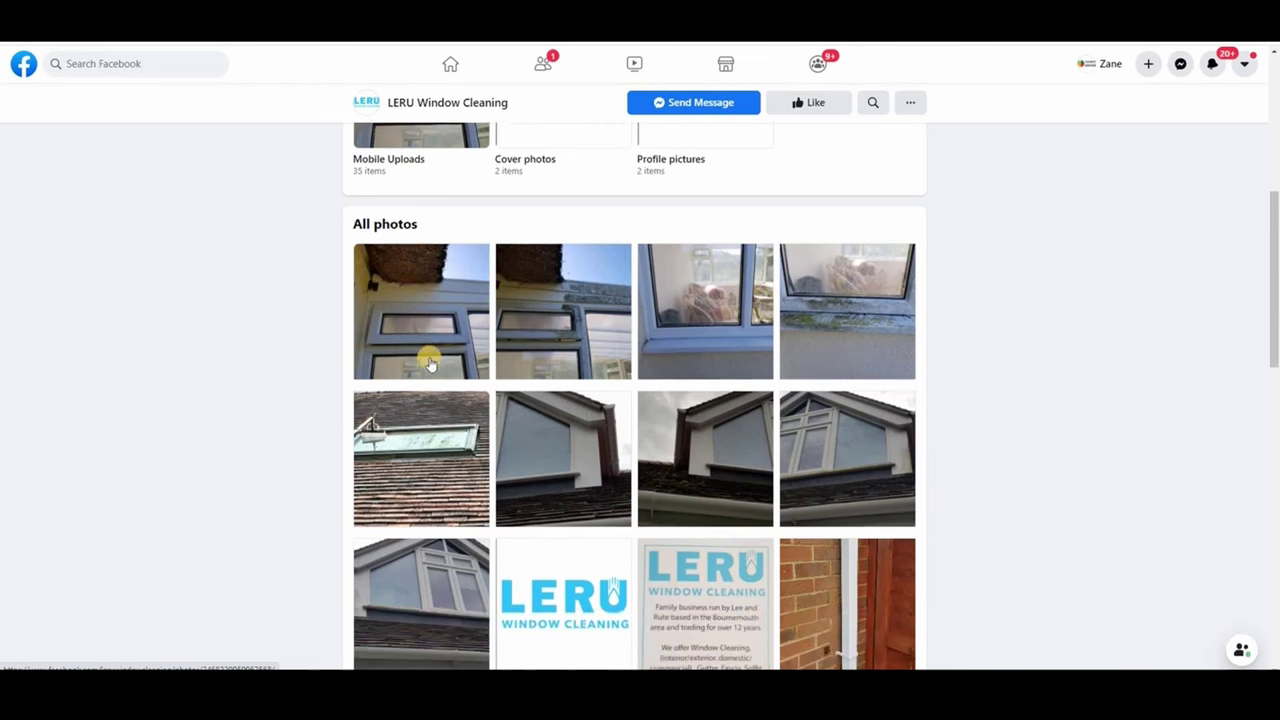
scroll(429, 363, "down", 3)
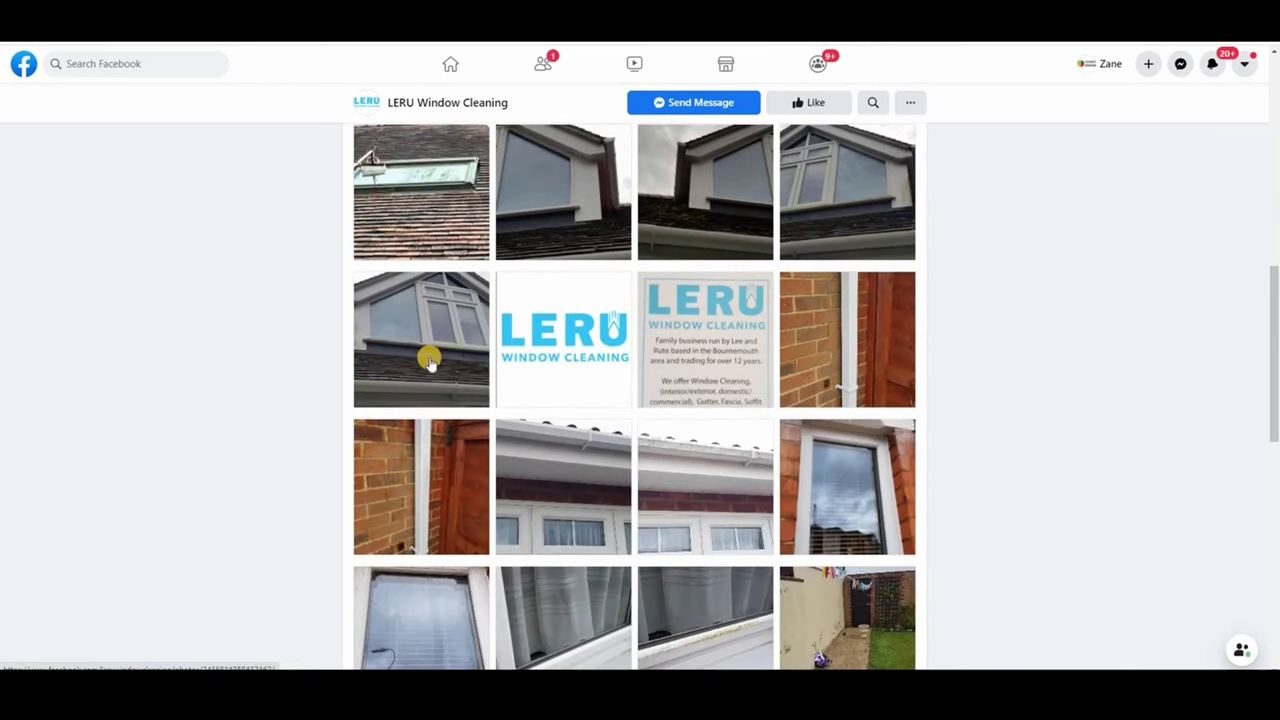
scroll(429, 363, "down", 2)
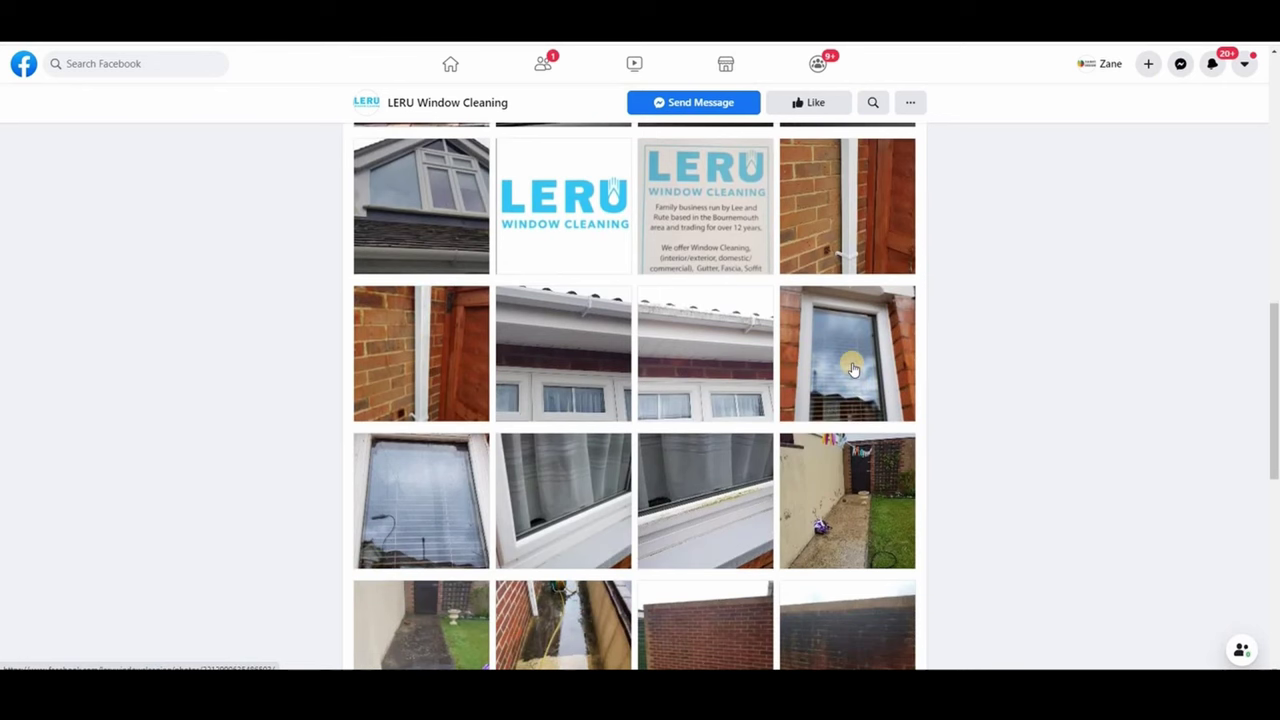
scroll(852, 370, "down", 5)
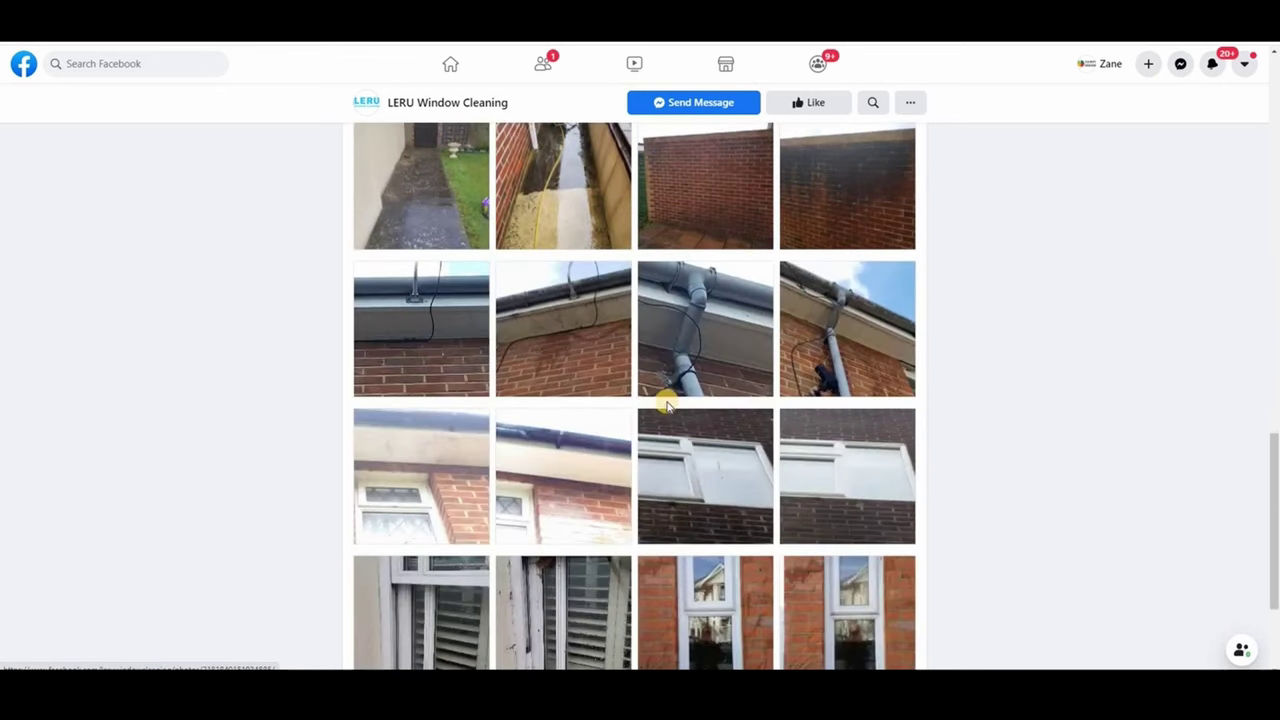
scroll(666, 405, "down", 2)
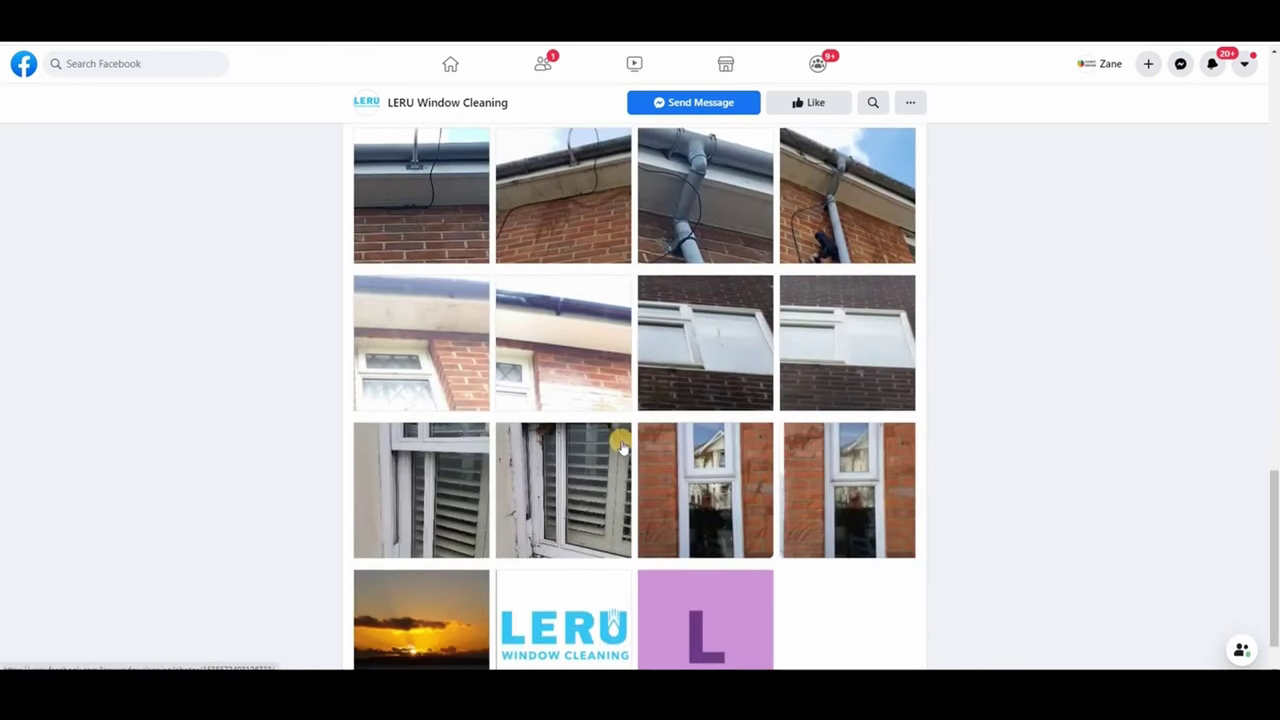
scroll(620, 445, "up", 10)
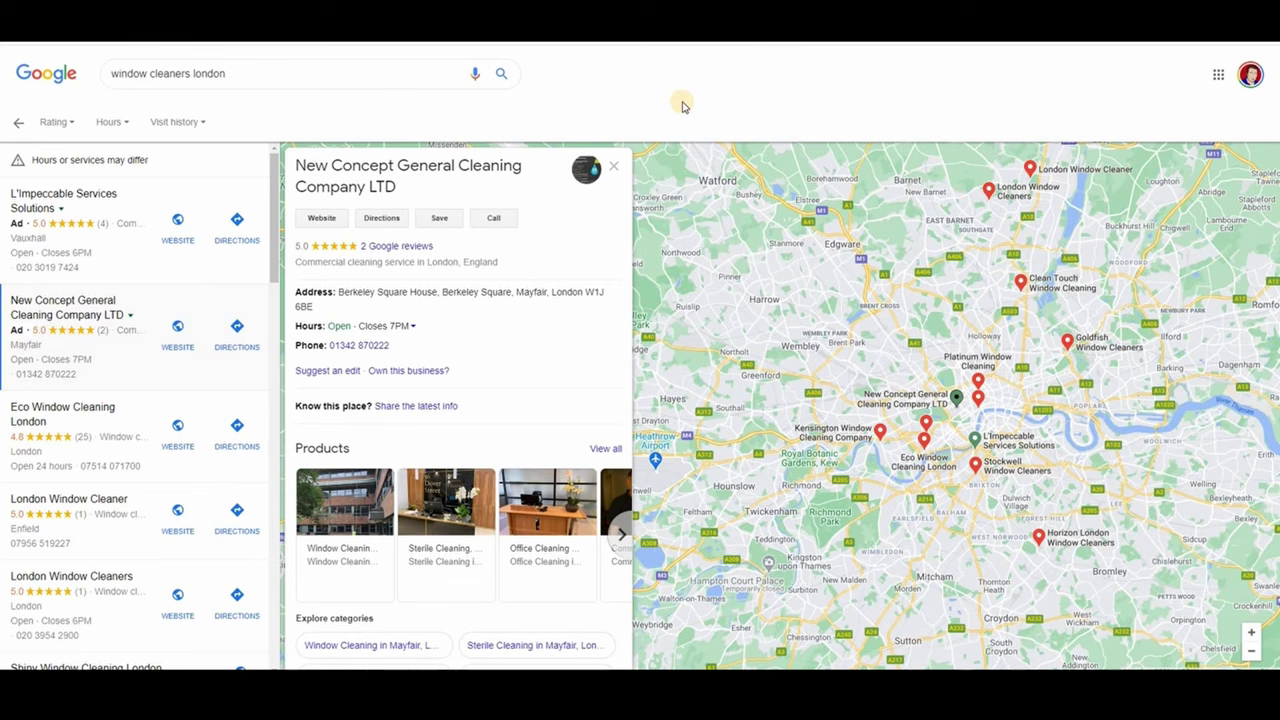
Step: In the Google results for window cleaners london, open the Eco Window Cleaning London listing and view its photos of long-pole window cleaning
left_click(123, 420)
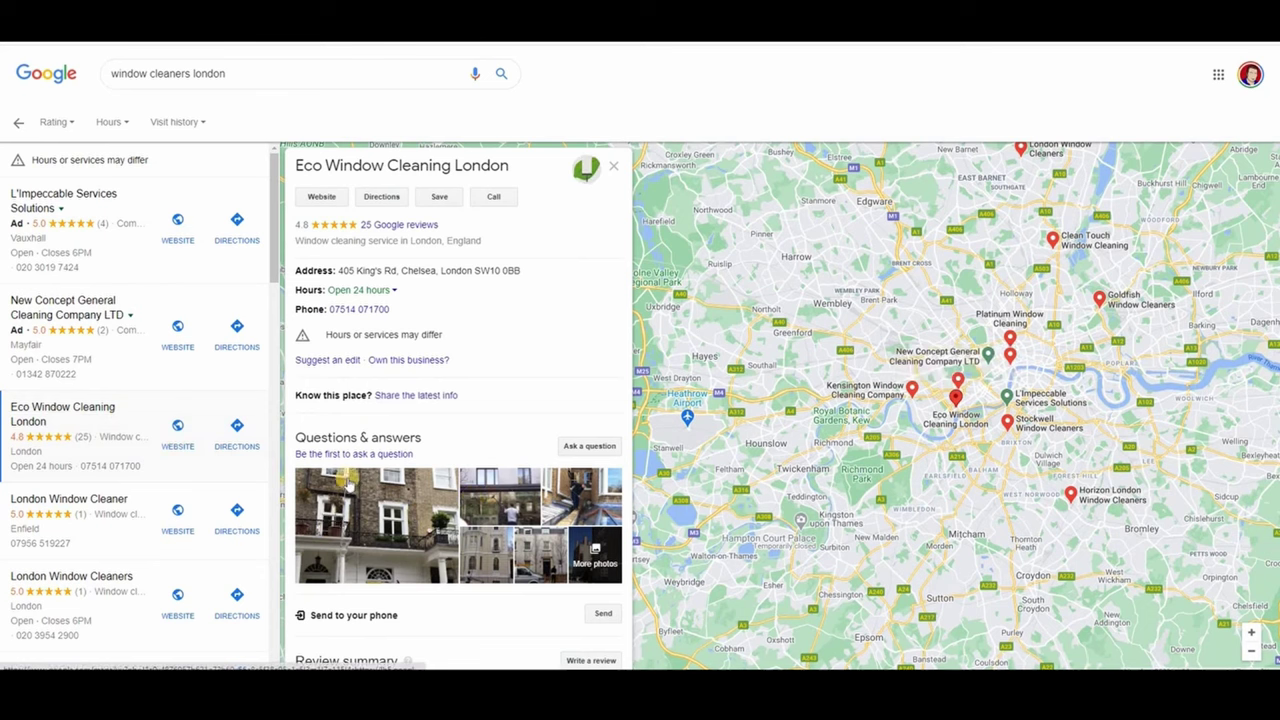
scroll(370, 497, "down", 2)
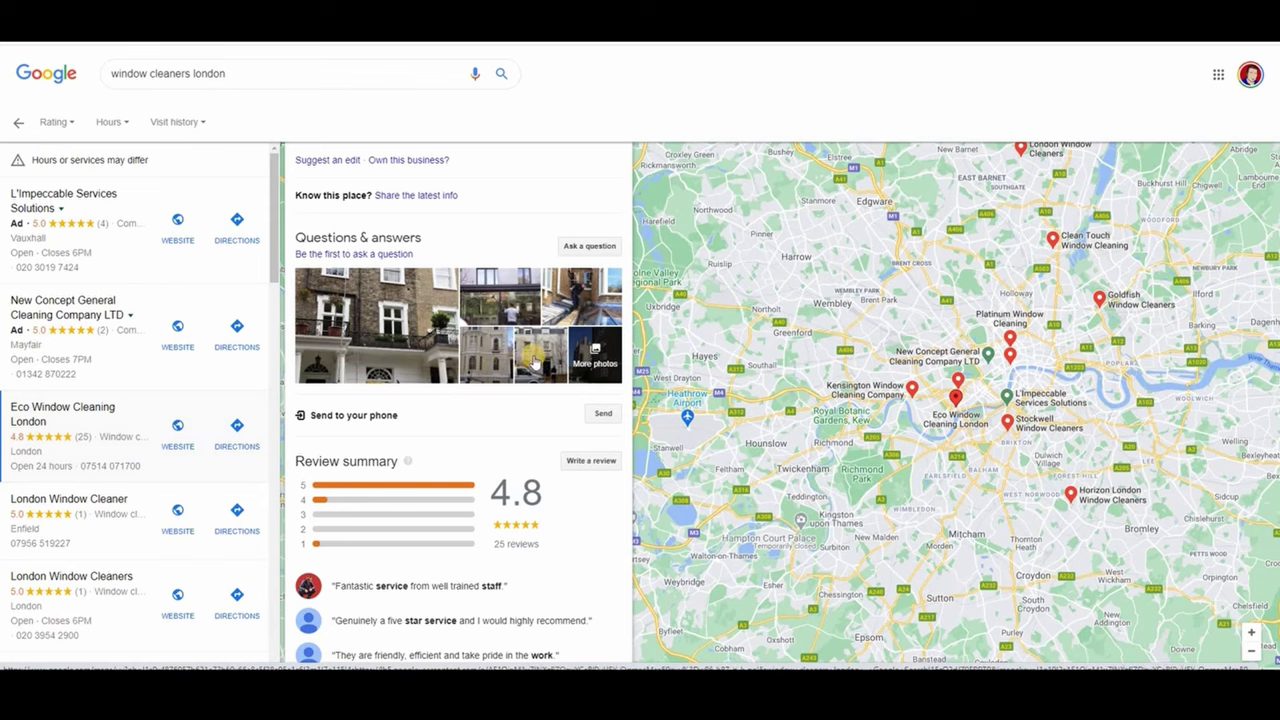
left_click(534, 363)
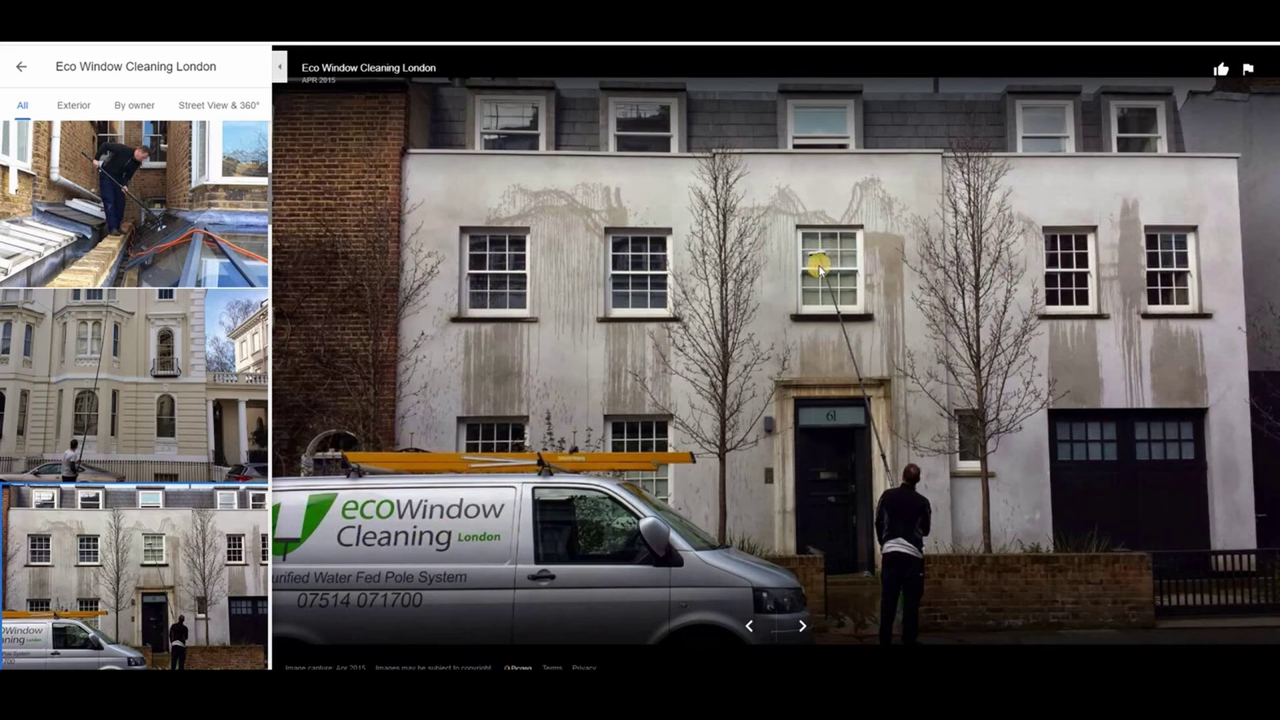
scroll(186, 570, "down", 4)
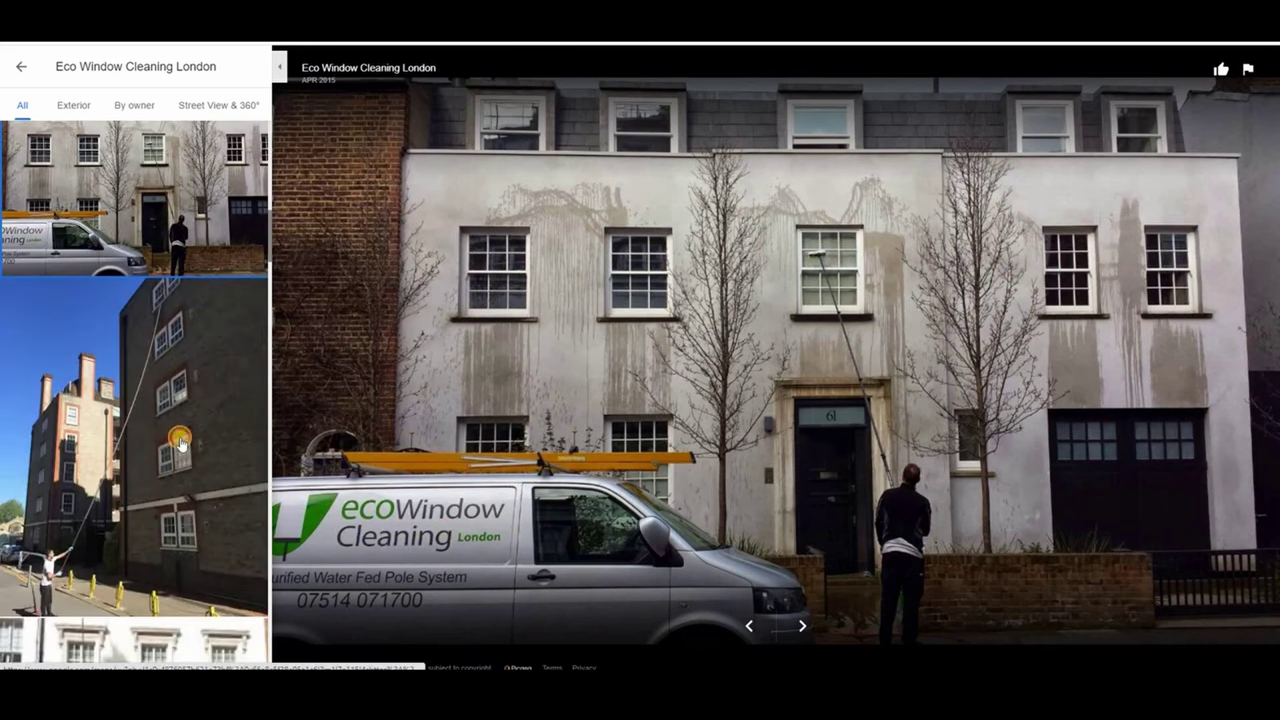
left_click(180, 440)
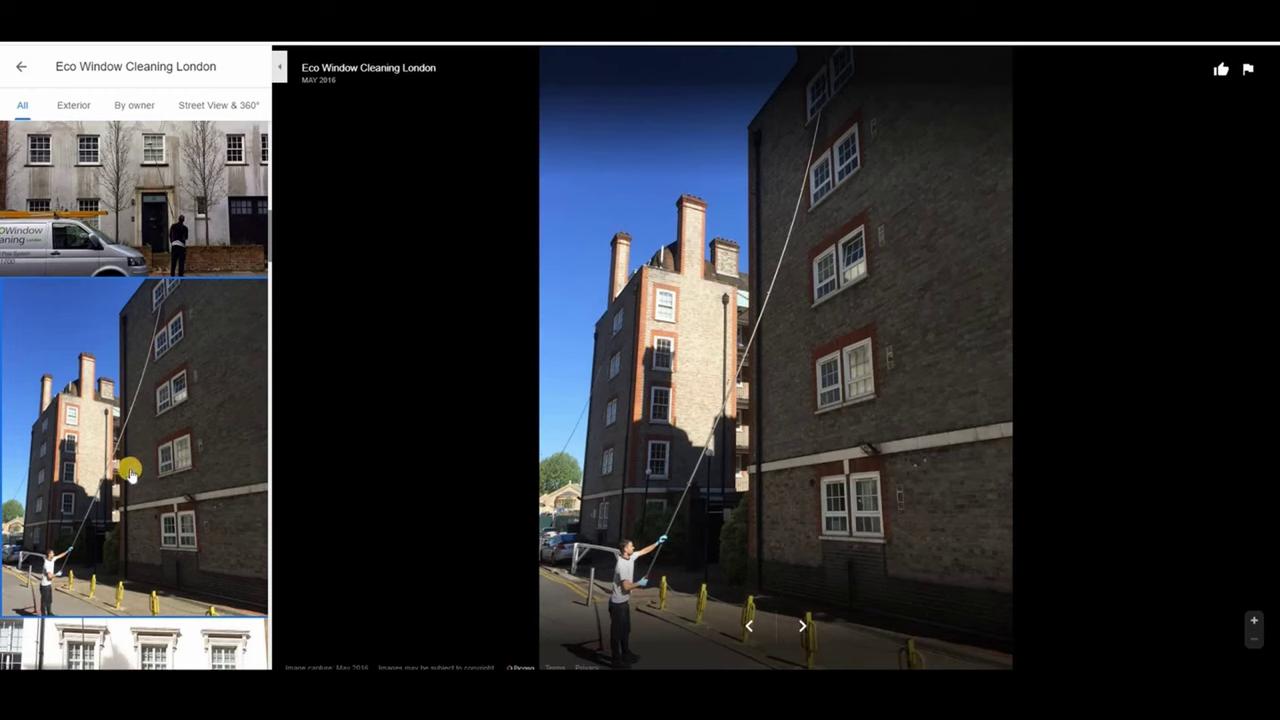
scroll(130, 475, "down", 10)
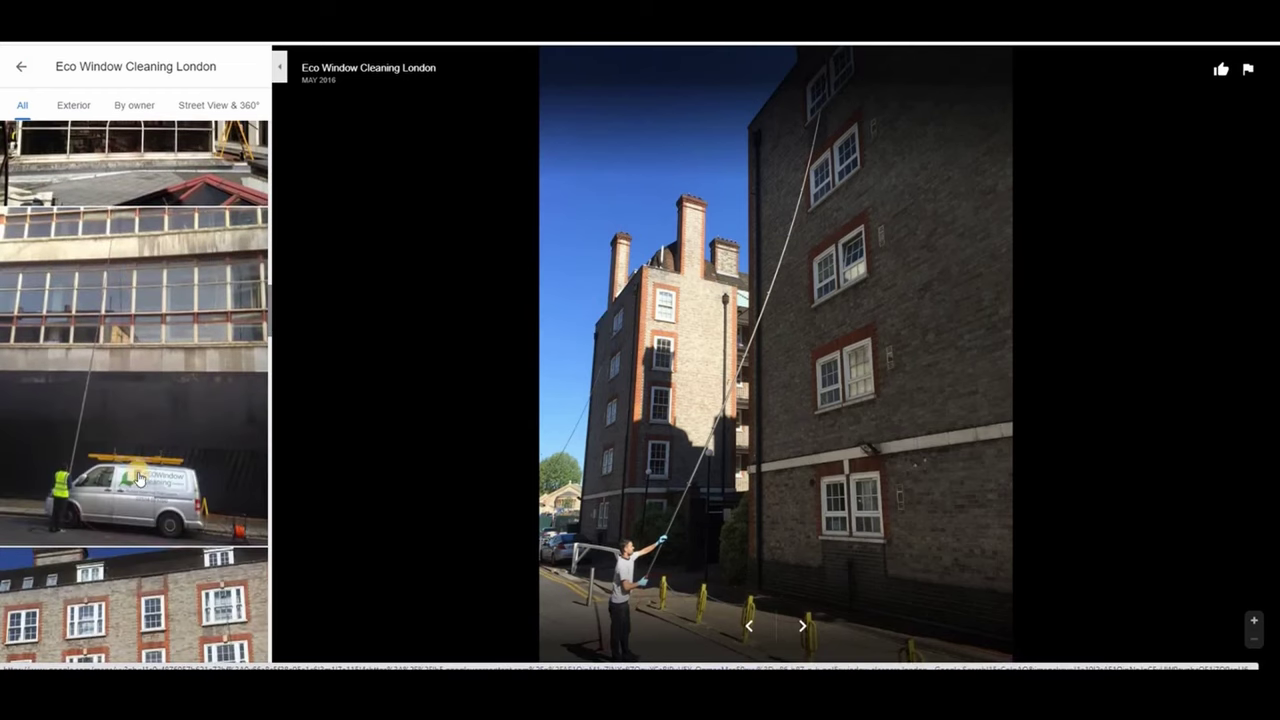
left_click(147, 467)
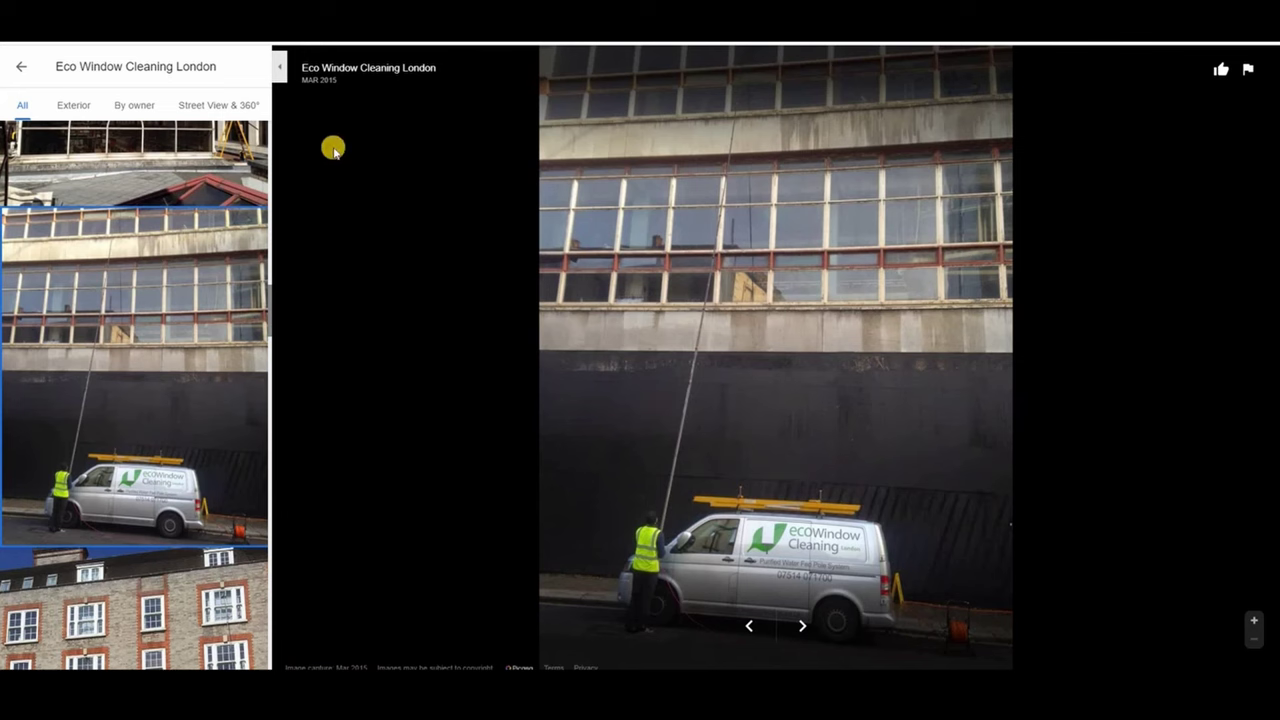
Step: Return to the local results and examine the photos and review summary in the London Window Cleaner listing
left_click(19, 67)
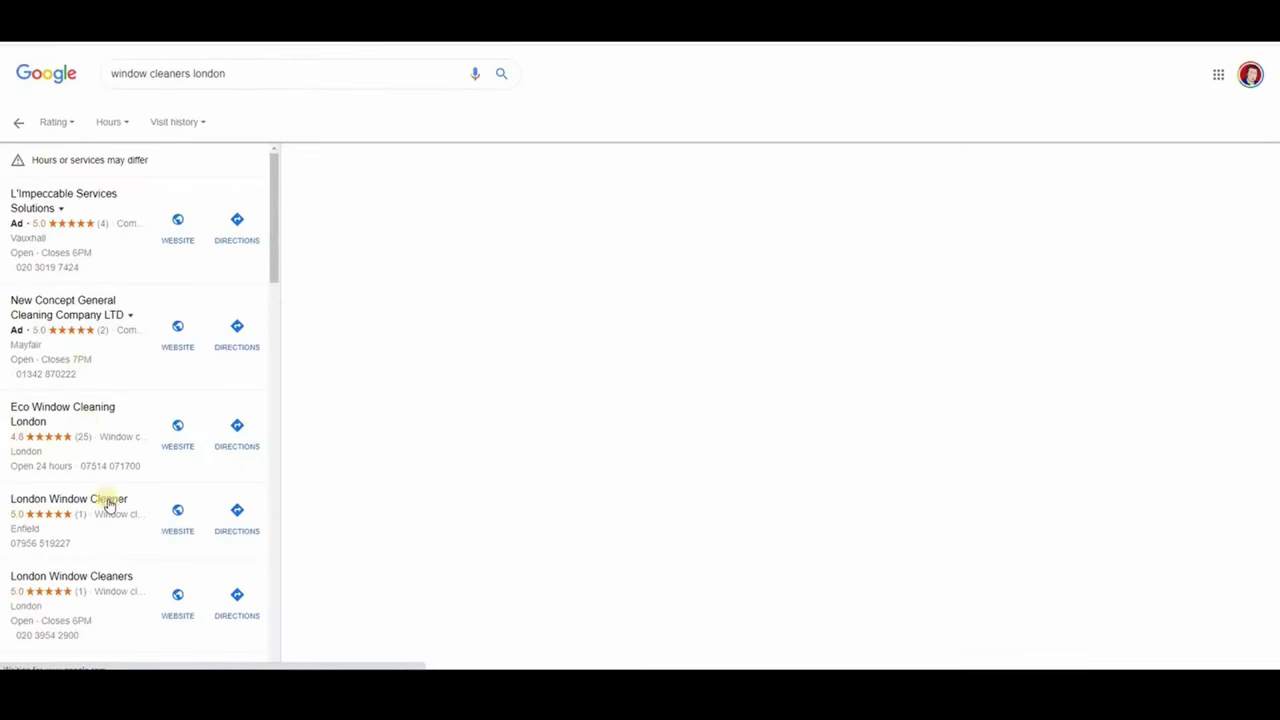
scroll(110, 470, "down", 1)
left_click_drag(111, 454, 111, 461)
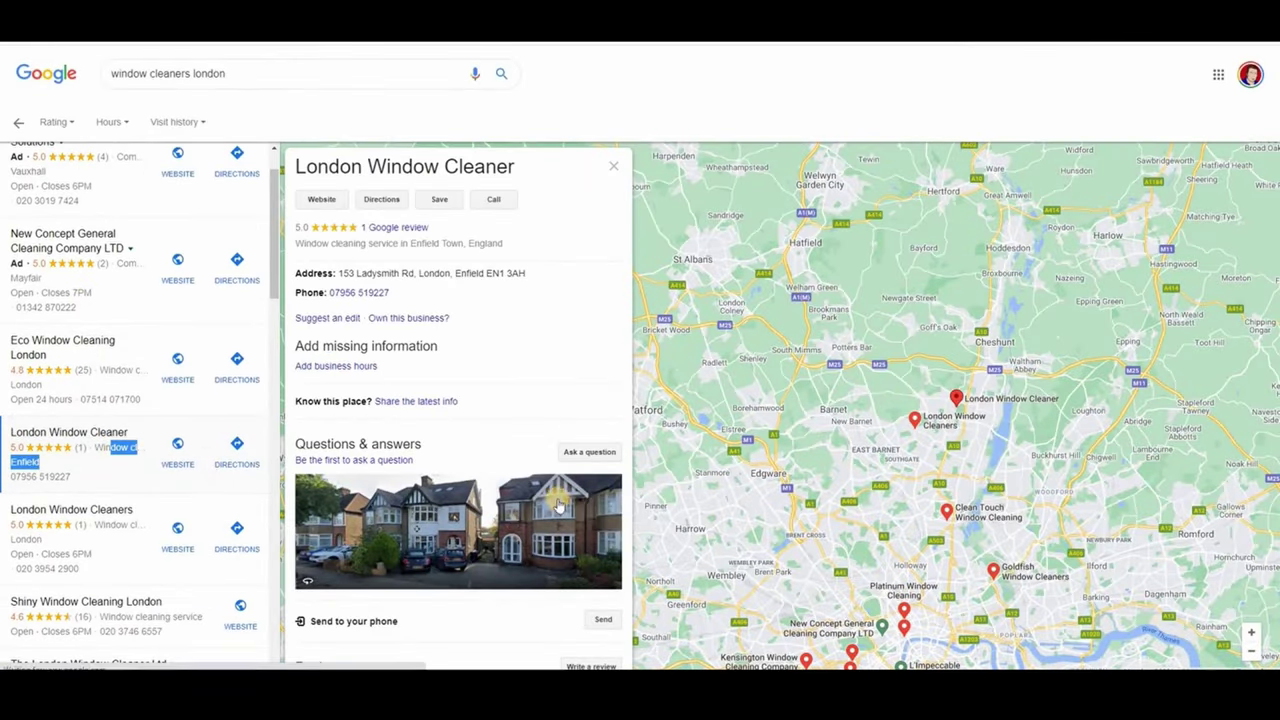
scroll(503, 445, "down", 1)
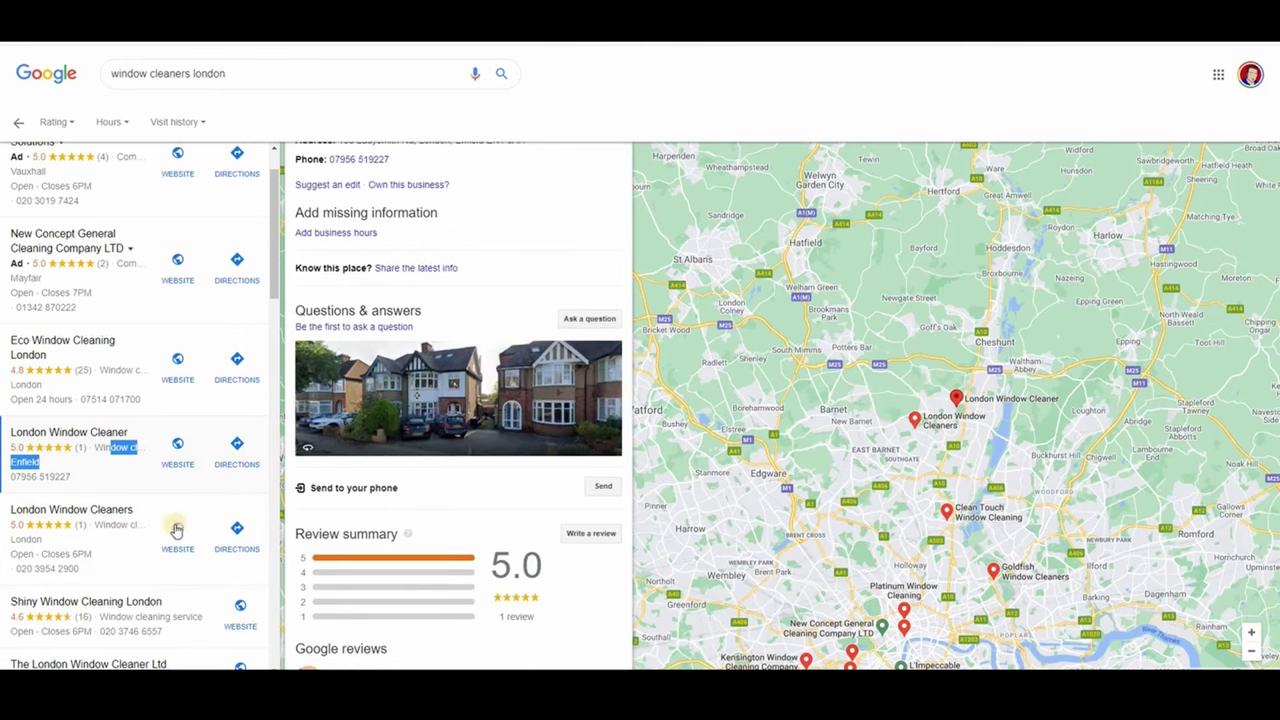
Step: Open the London Window Cleaners listing in the local results and examine its photo and review summary
left_click(124, 556)
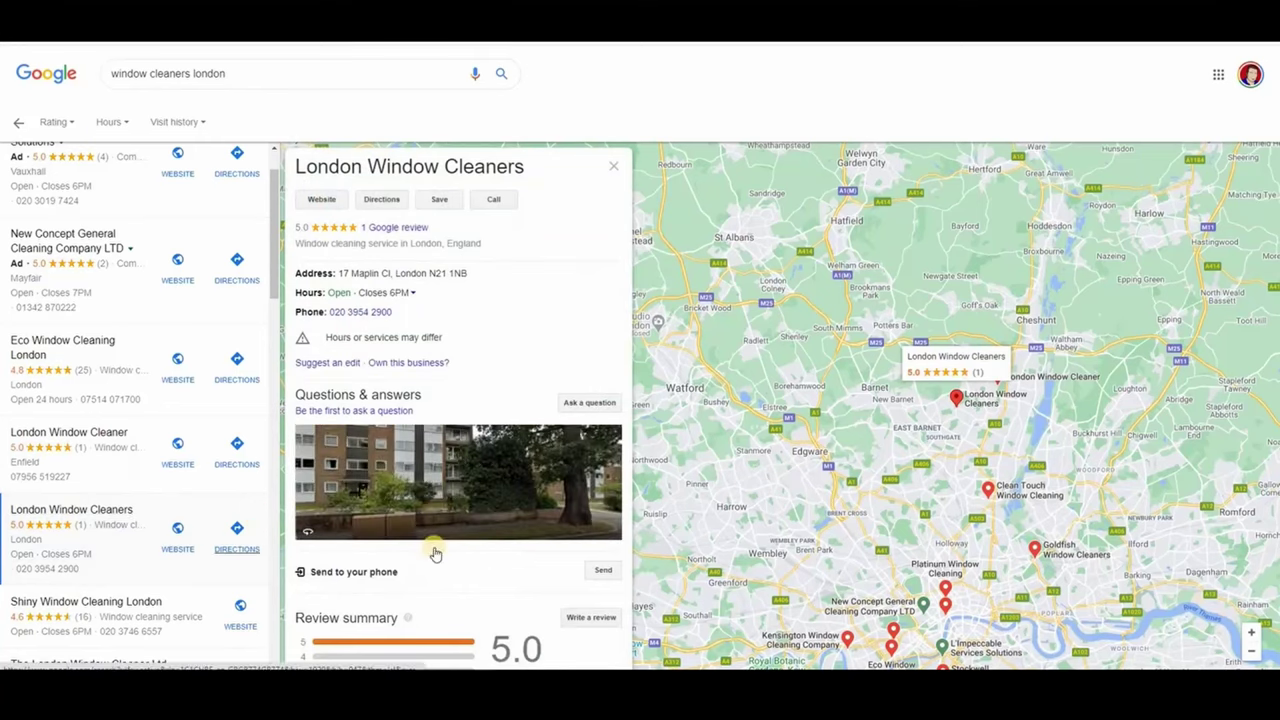
scroll(432, 521, "down", 2)
scroll(130, 520, "down", 3)
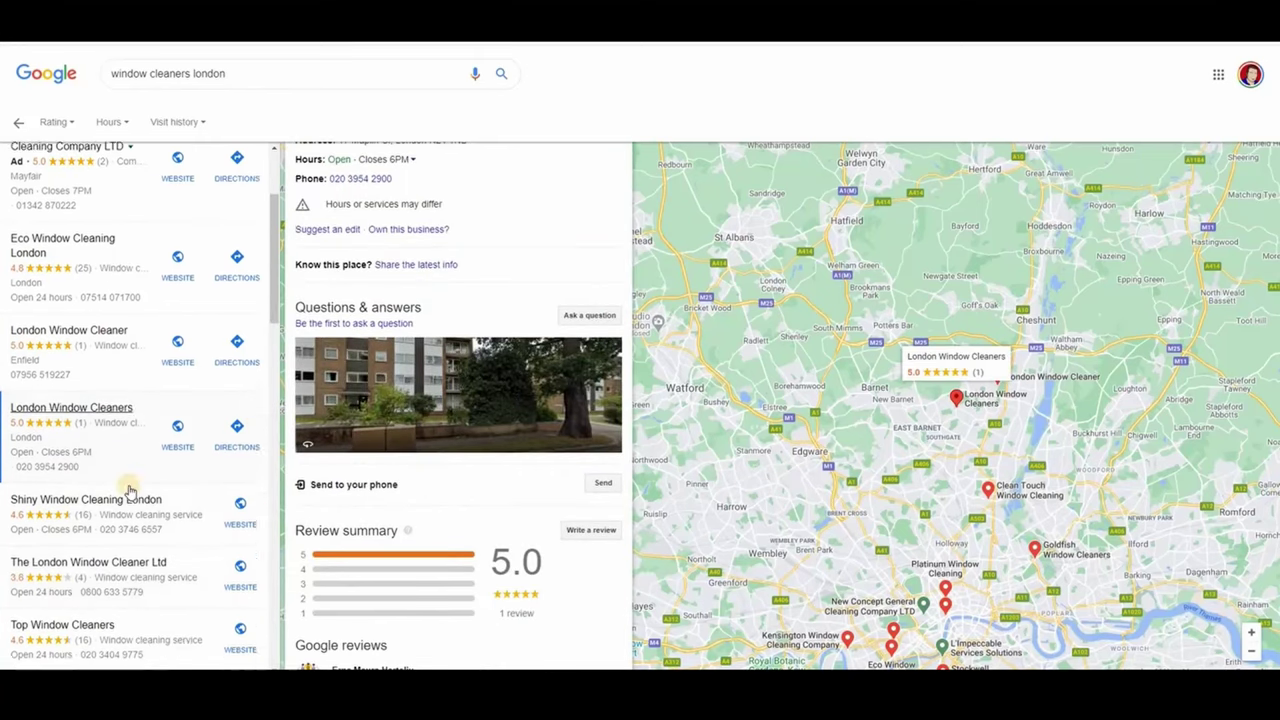
Step: Open the Shiny Window Cleaning London listing and examine its products and photo gallery, including the before-and-after gutter shots
left_click(137, 486)
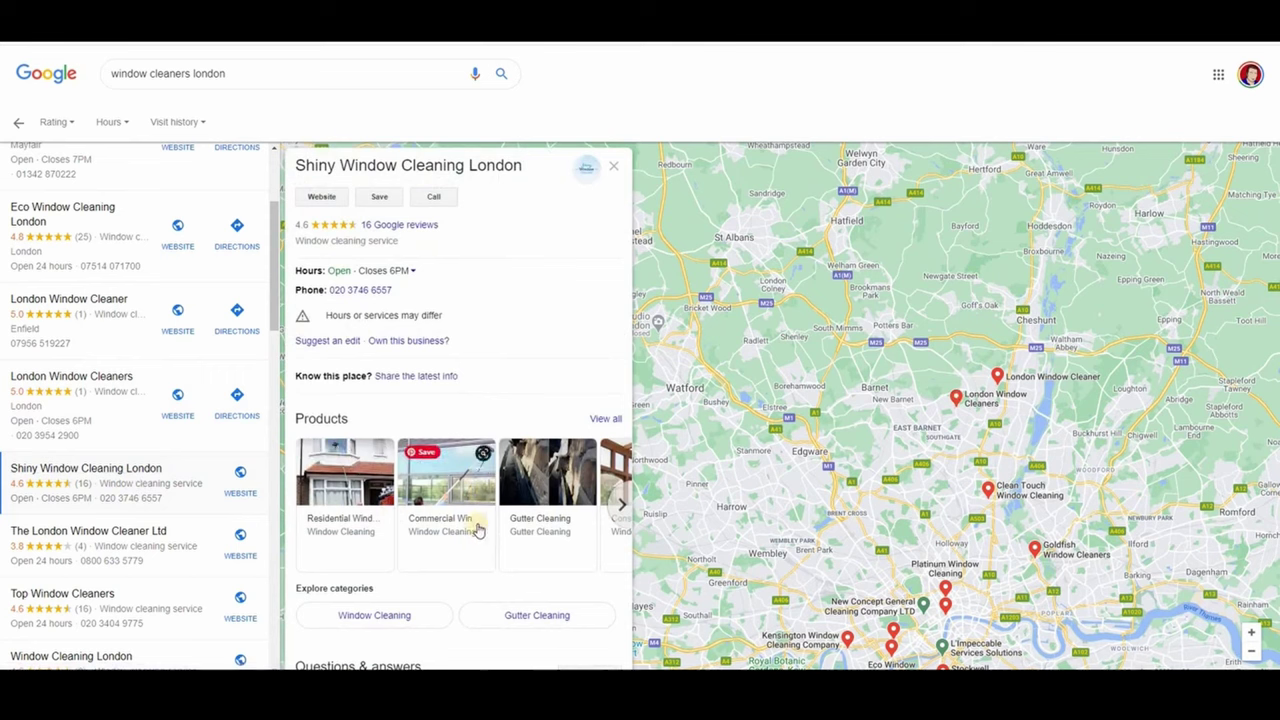
scroll(478, 530, "down", 3)
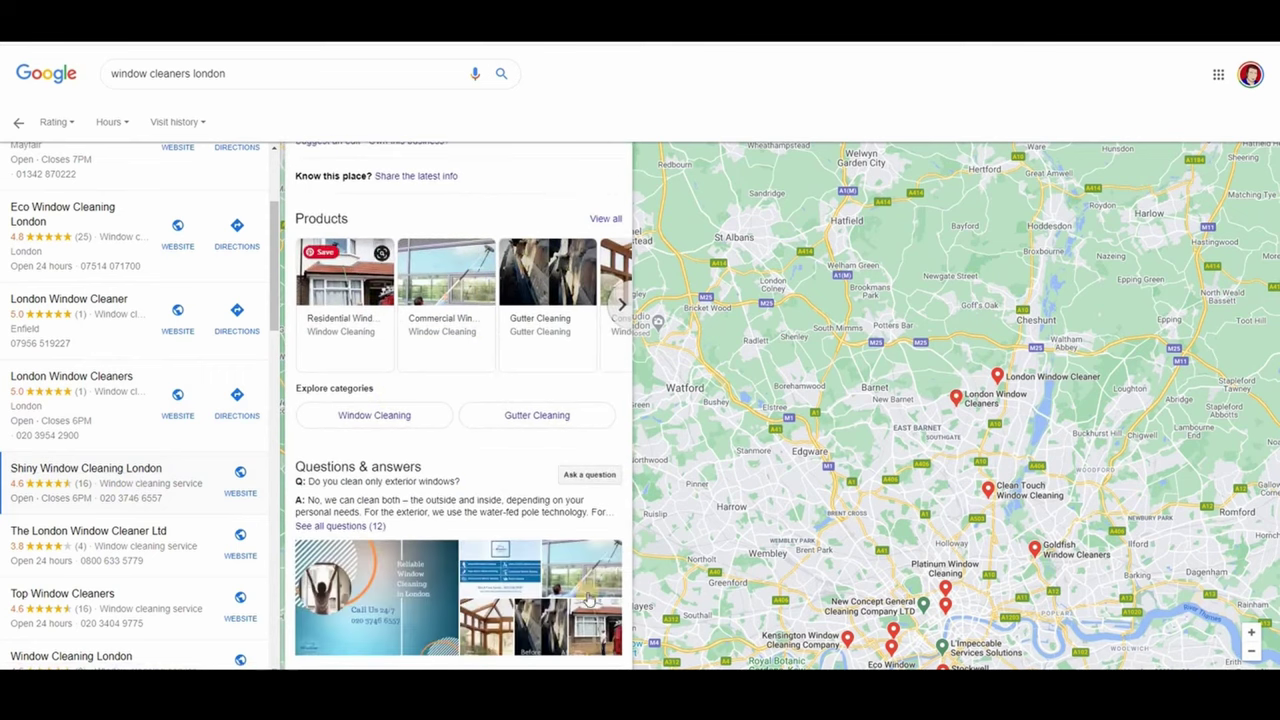
scroll(598, 507, "down", 2)
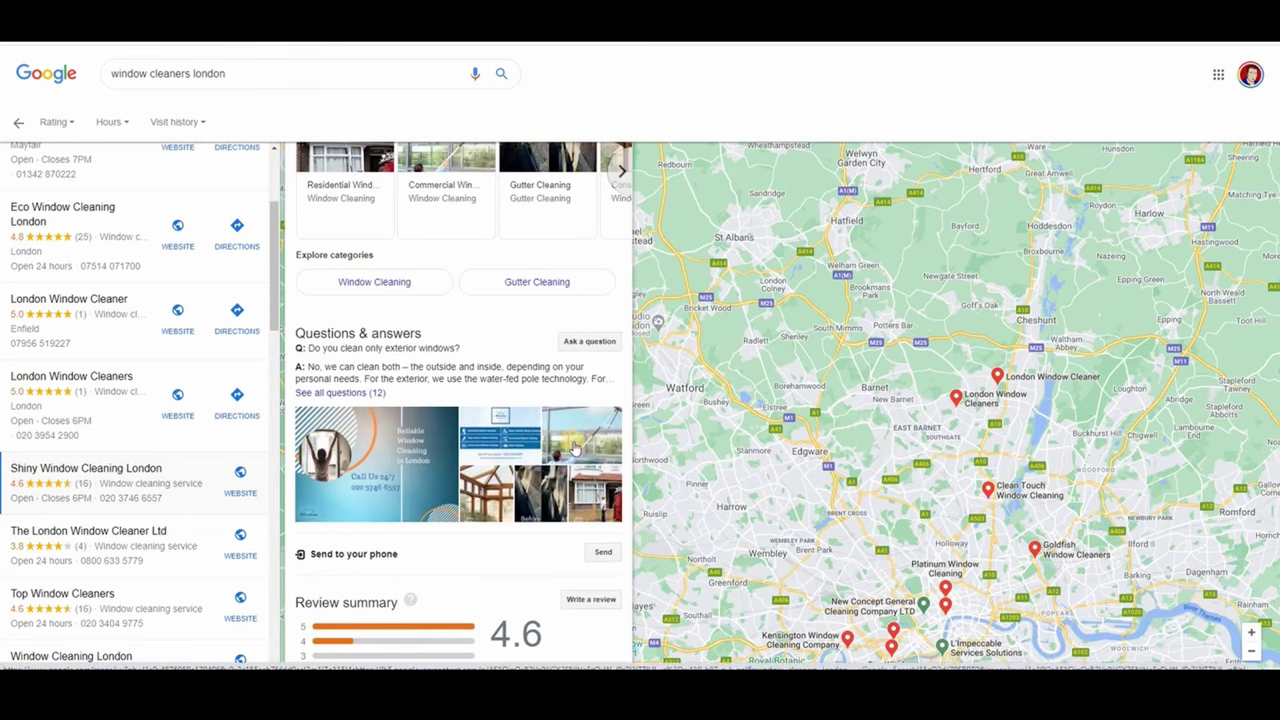
left_click(575, 447)
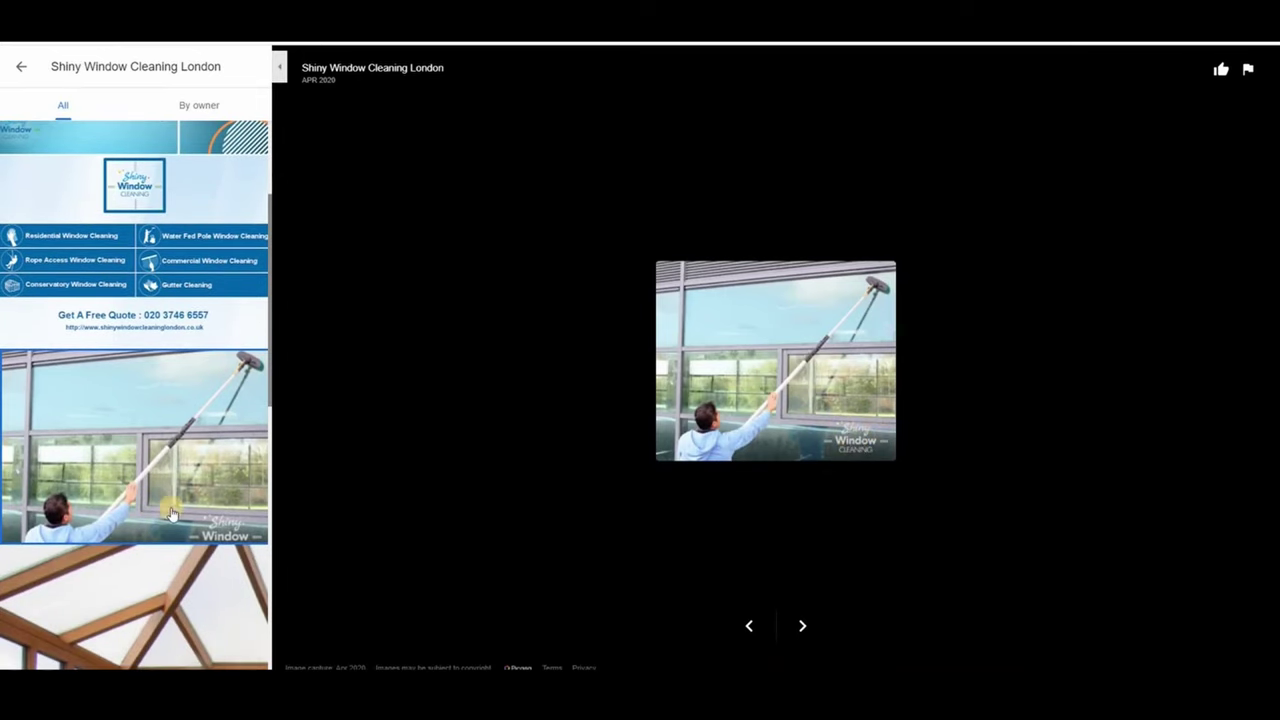
scroll(172, 514, "down", 4)
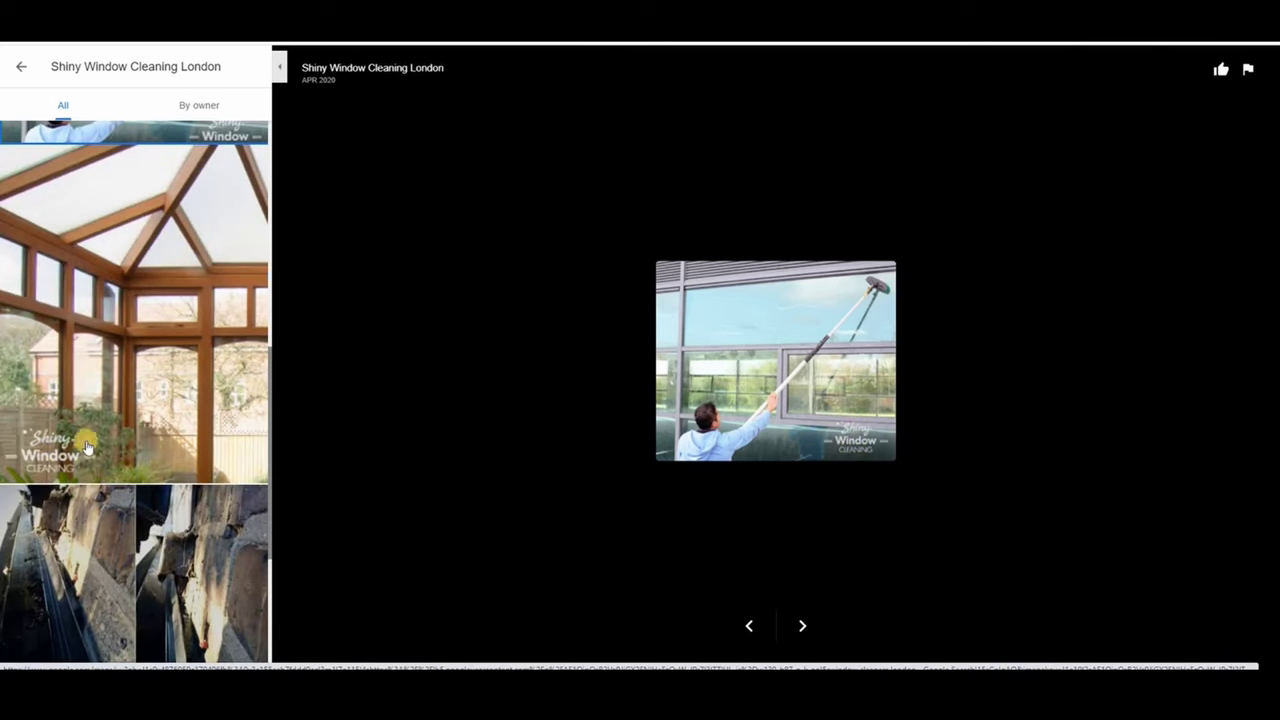
scroll(107, 362, "down", 3)
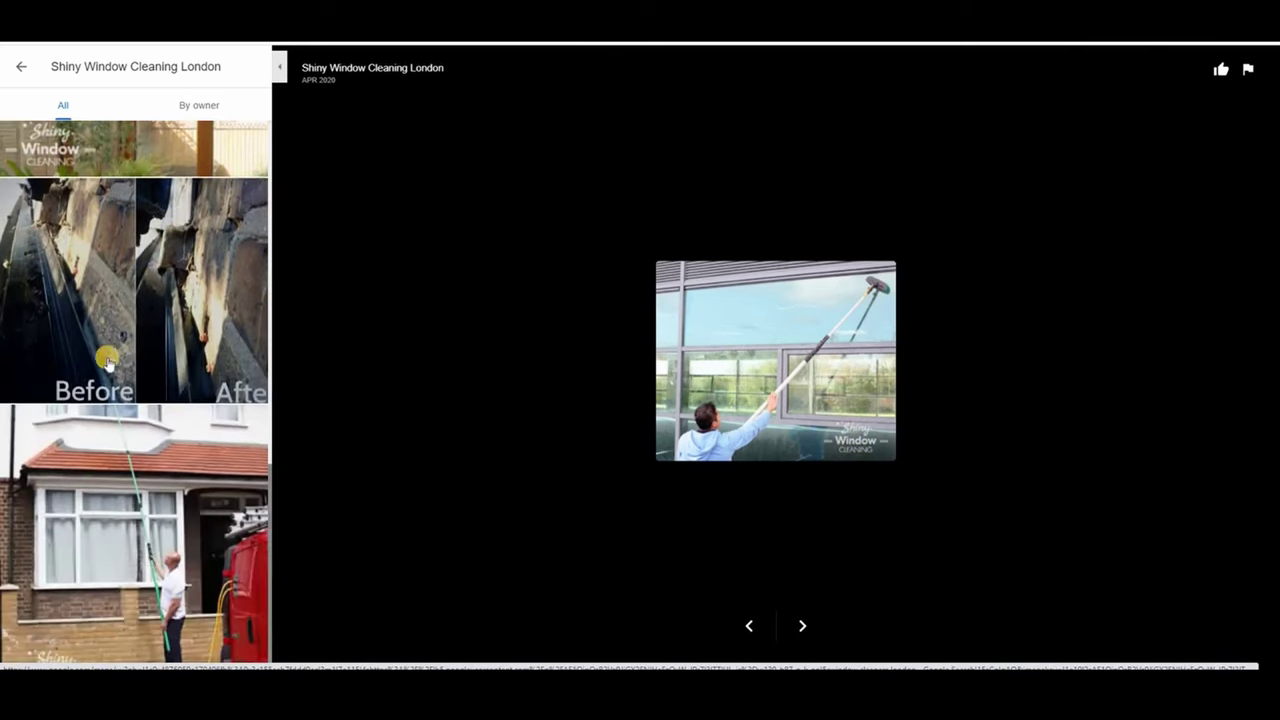
scroll(178, 570, "up", 7)
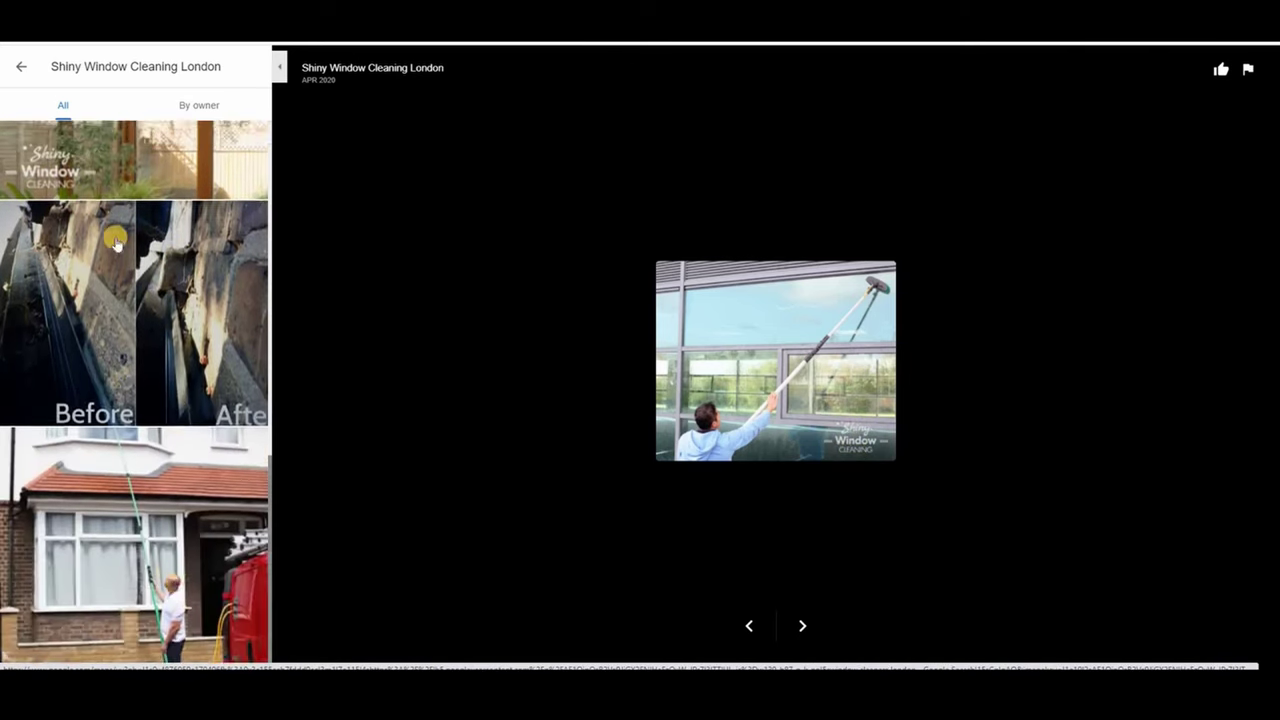
Step: Return to the local results and examine the products and details in the Top Window Cleaners listing
left_click(21, 66)
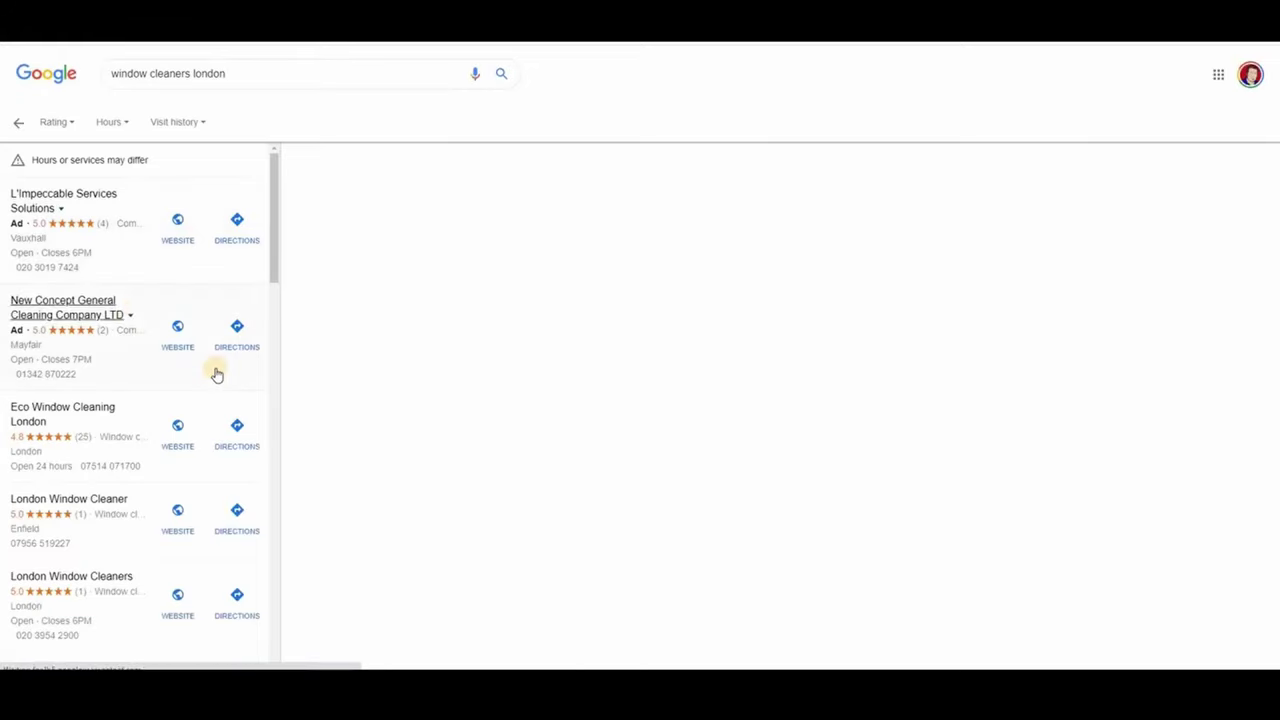
left_click(91, 603)
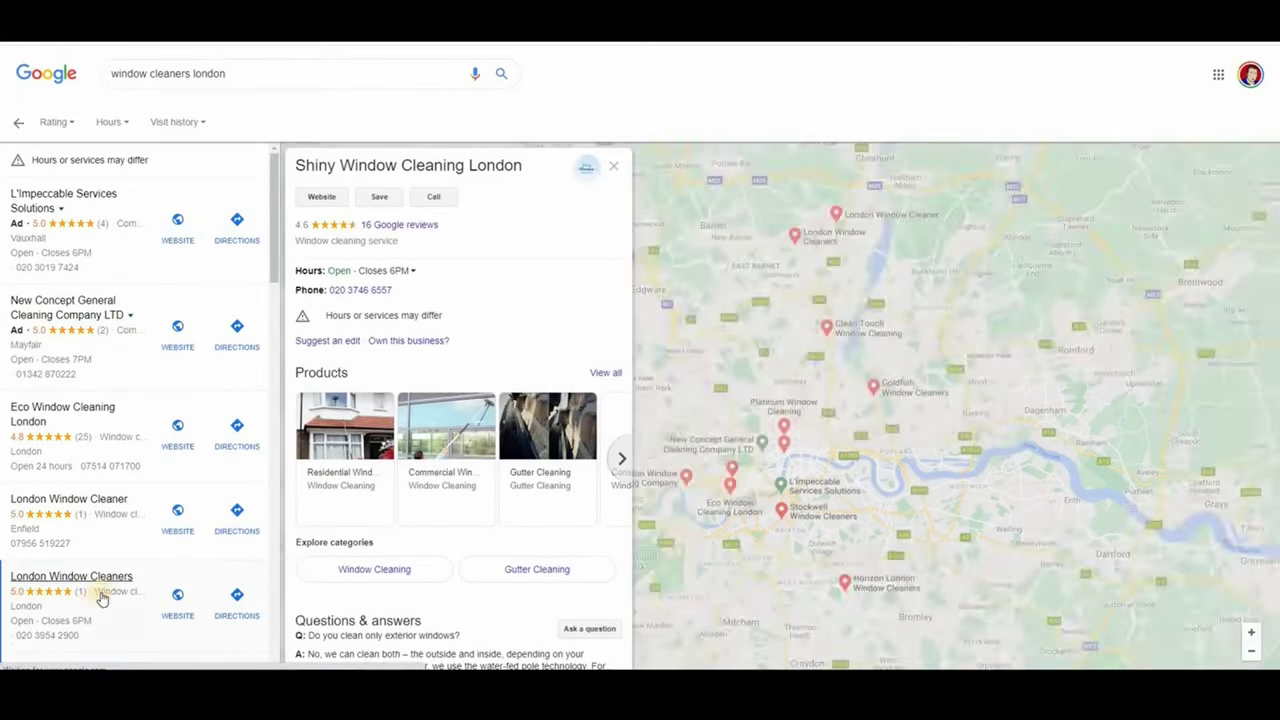
scroll(113, 572, "down", 1)
scroll(113, 572, "down", 1)
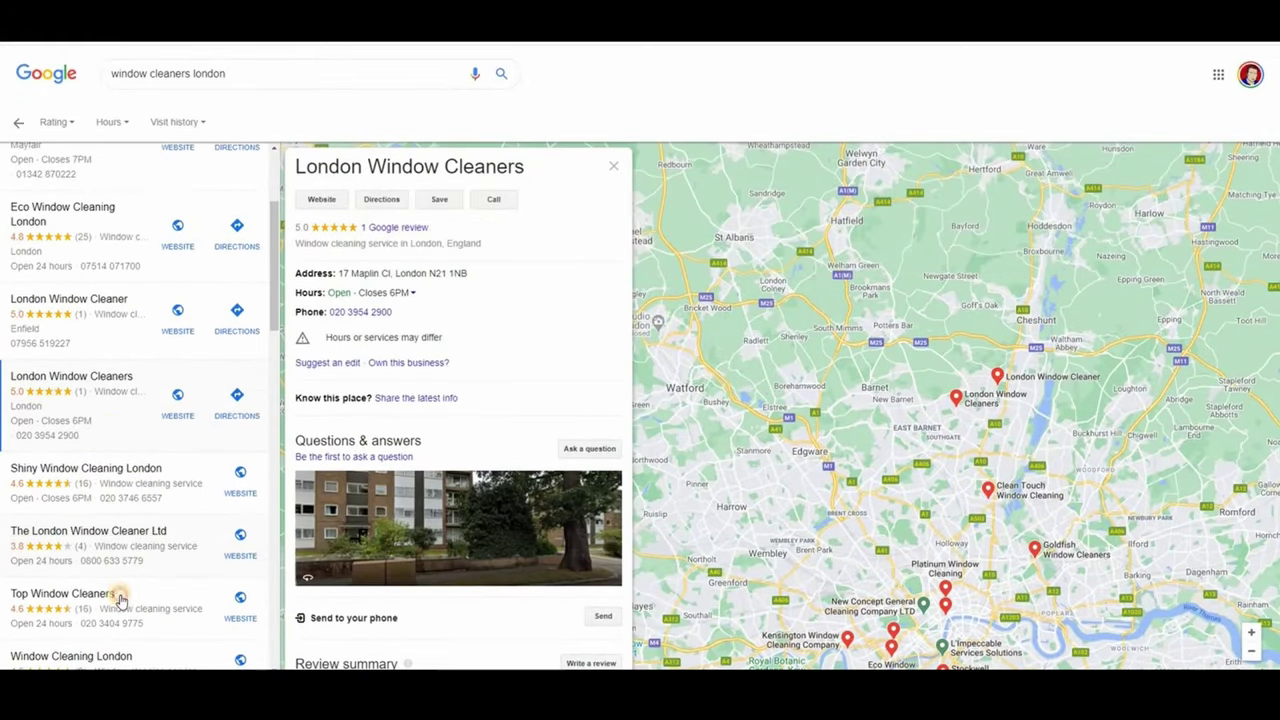
left_click(139, 594)
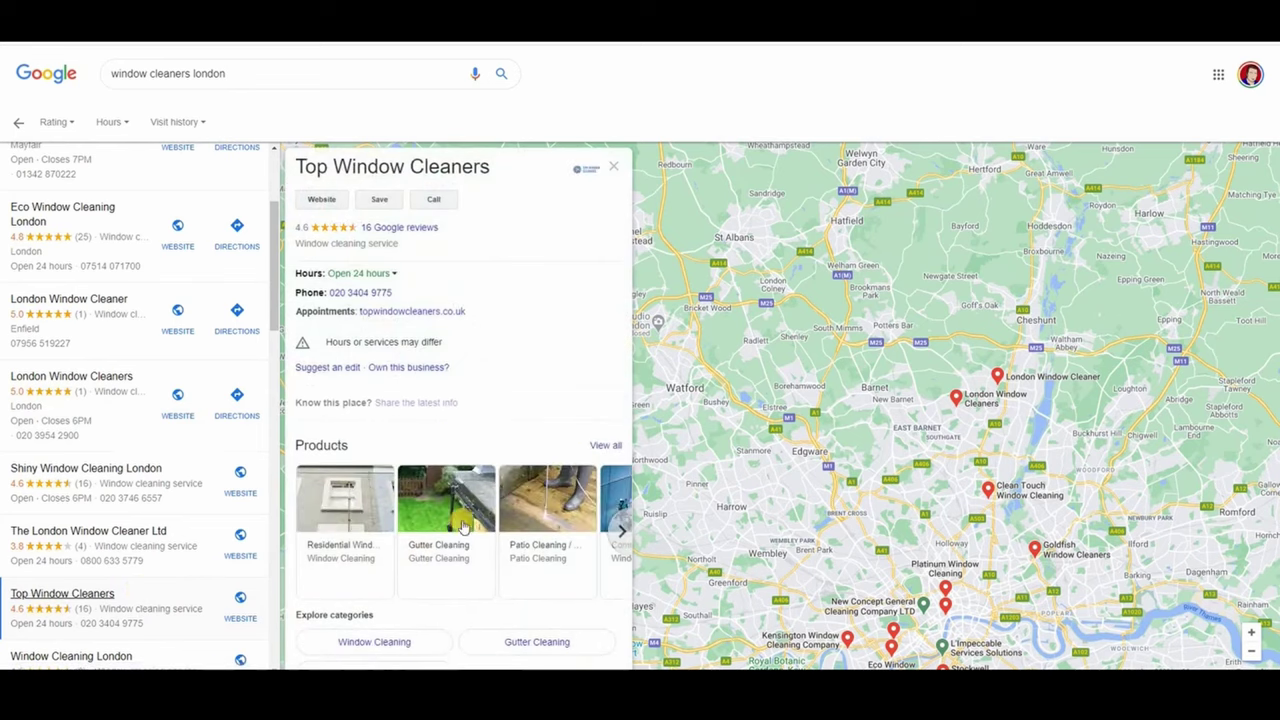
scroll(462, 557, "down", 4)
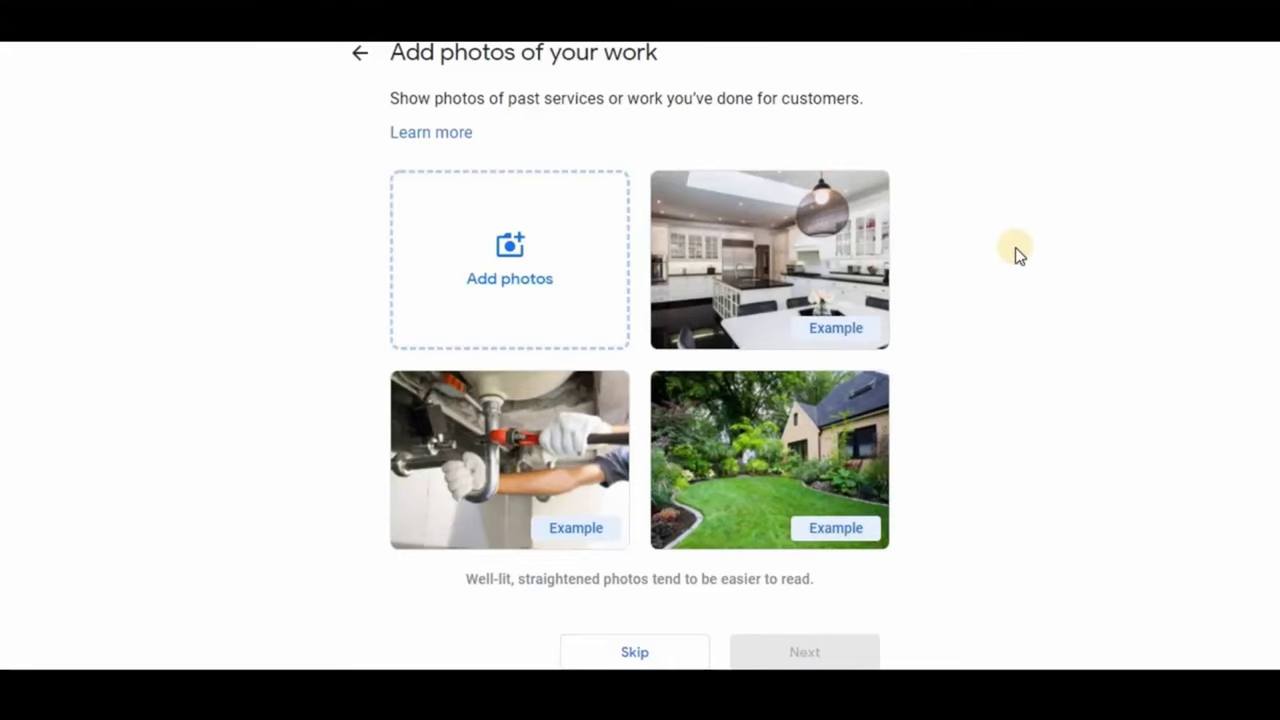
Step: Switch to the LERU Window Cleaning Facebook photos, save the blue LERU logo image as logo.png, and return to the gallery
left_click(452, 134)
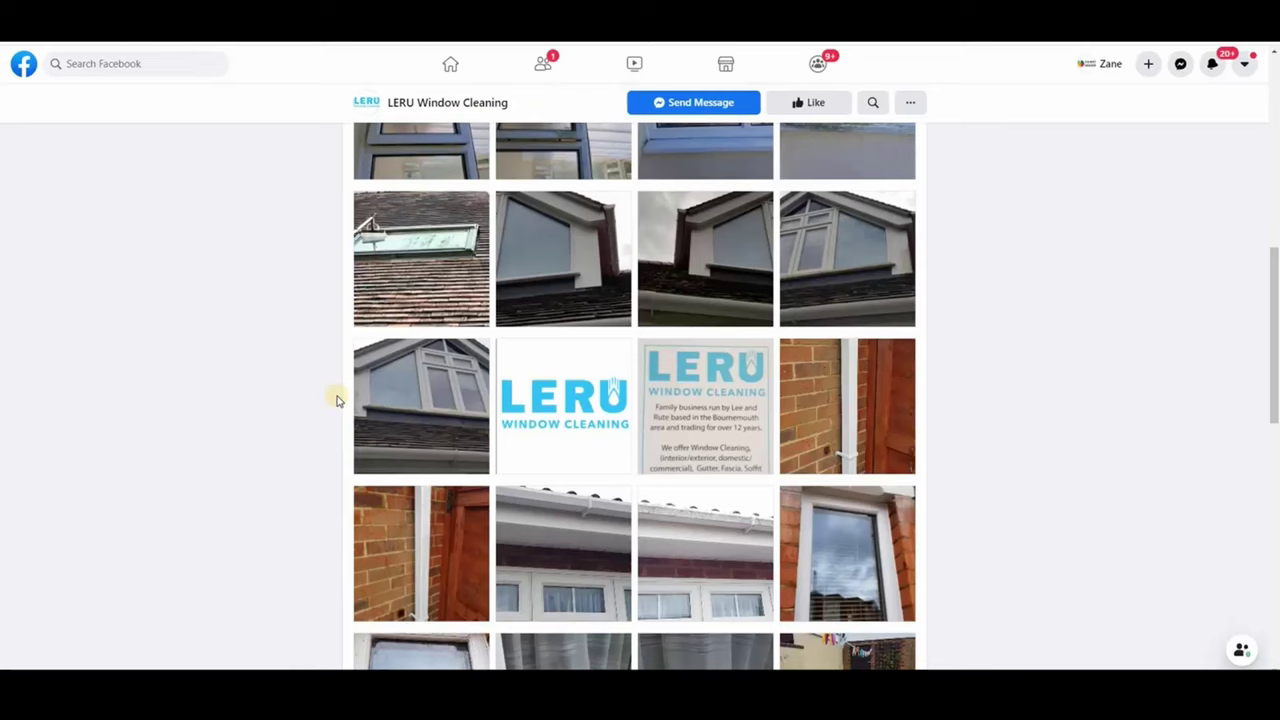
scroll(334, 403, "up", 2)
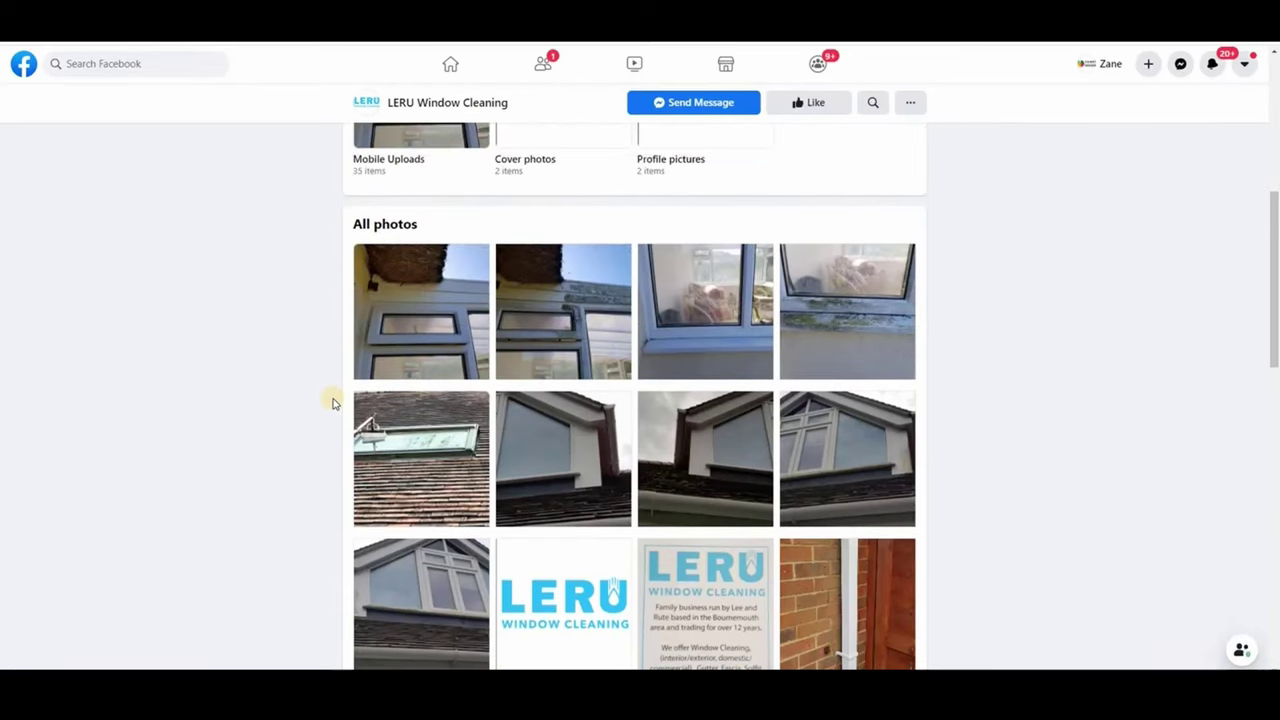
scroll(334, 403, "down", 4)
scroll(543, 277, "up", 1)
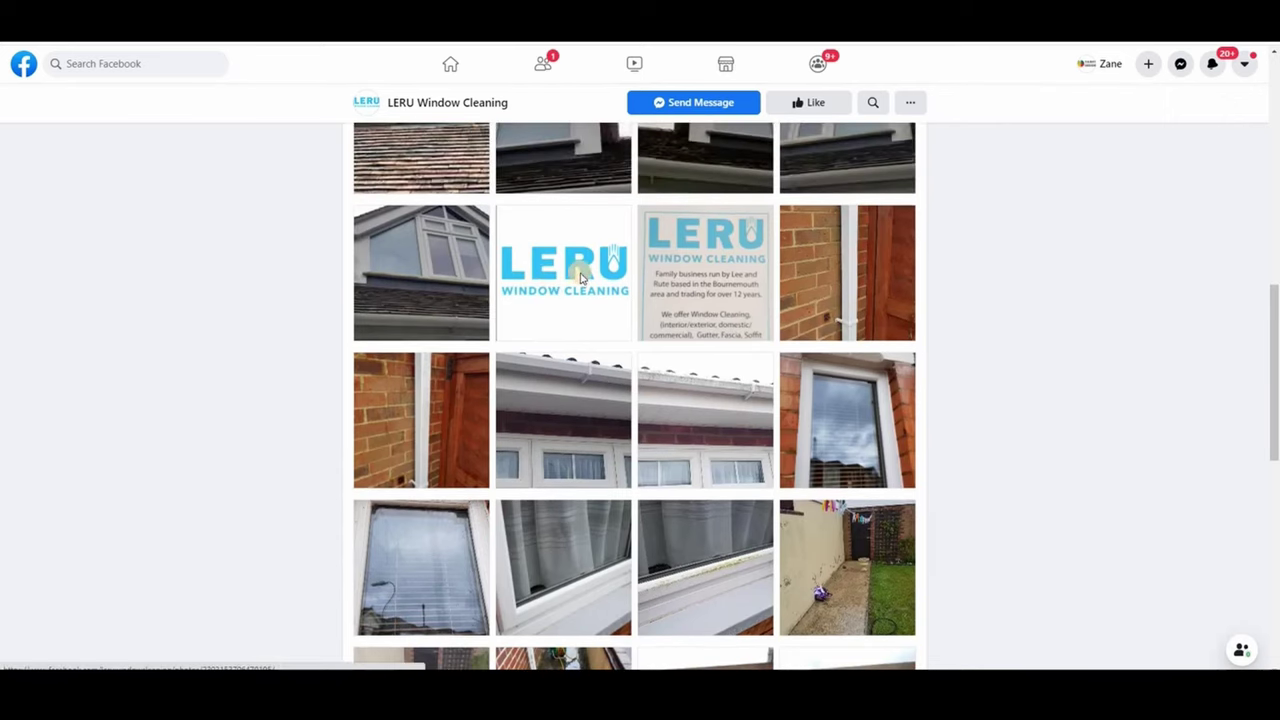
left_click(581, 277)
right_click(580, 286)
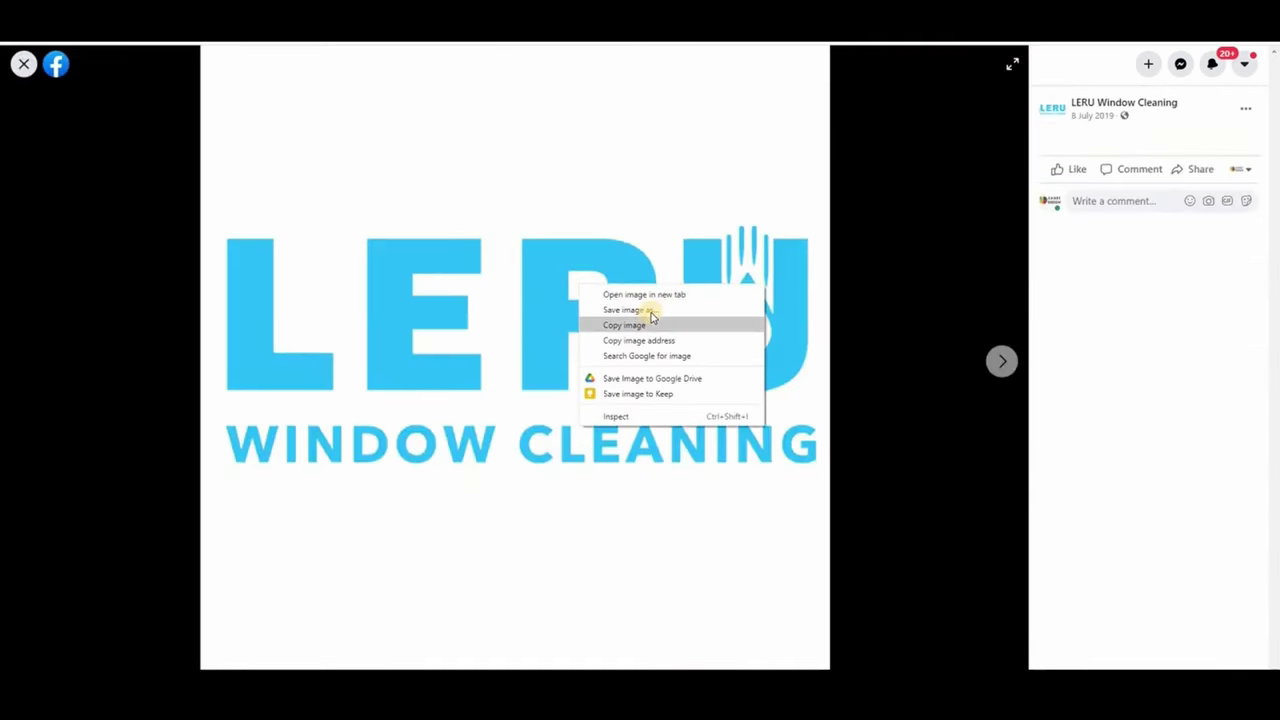
left_click(646, 310)
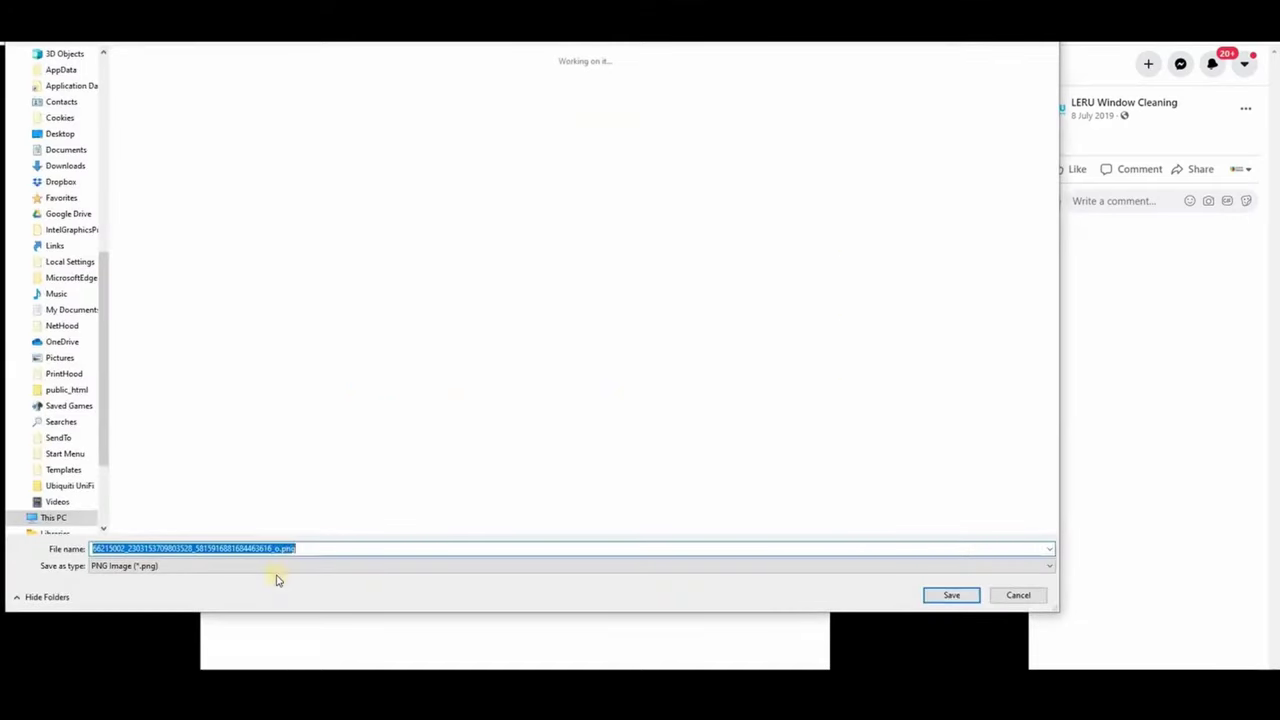
left_click_drag(280, 548, 77, 551)
type("logo")
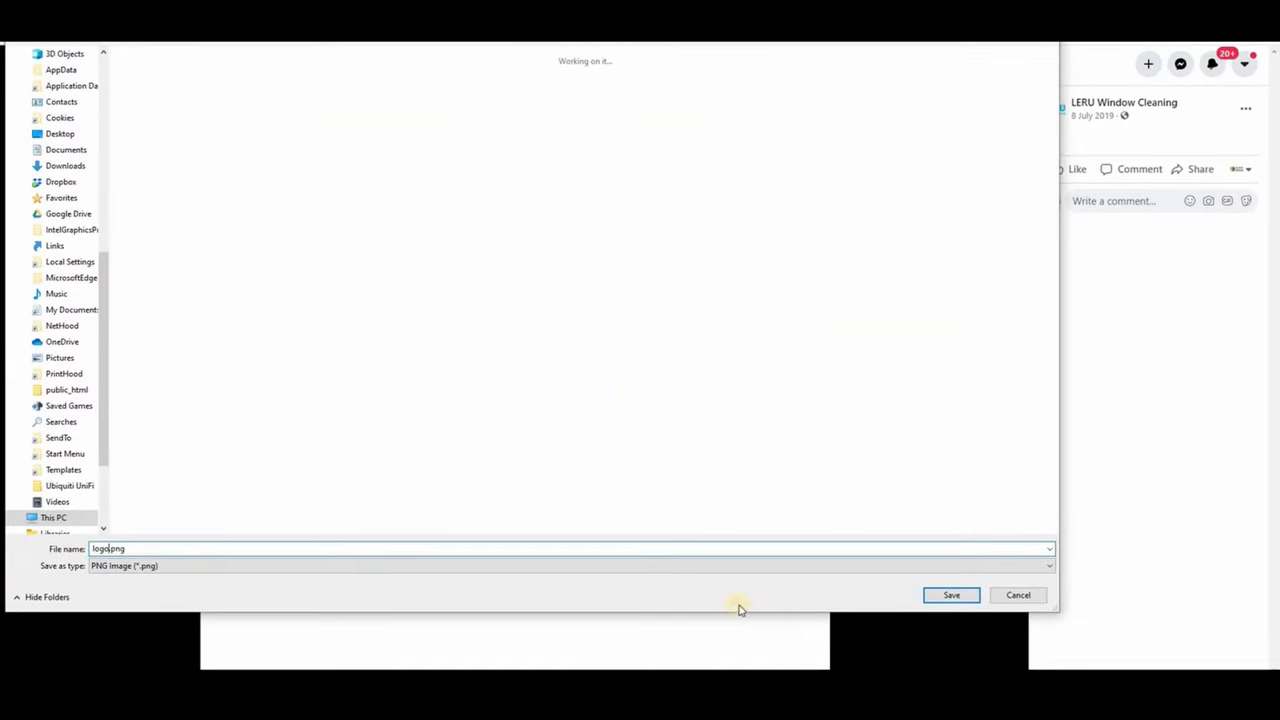
key("Return")
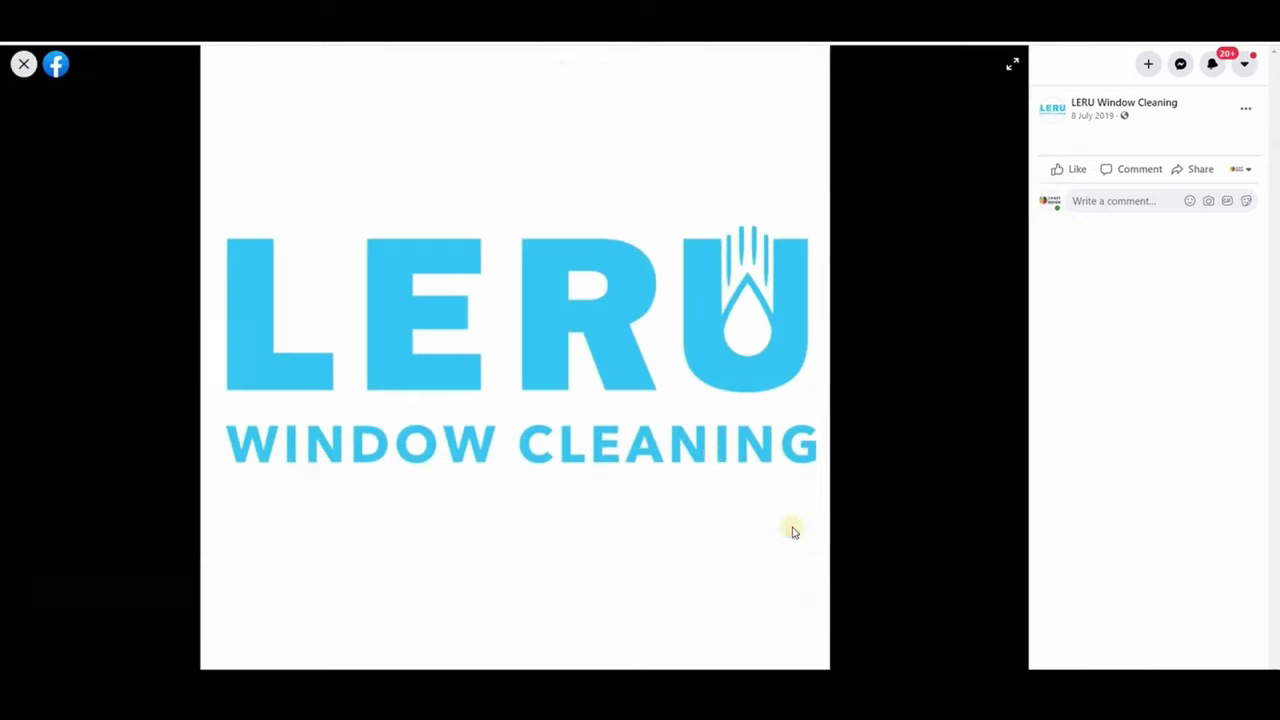
left_click(26, 89)
Step: Browse the older work photos and save the one of the cleaned window in the dark brick wall as height.jpg
scroll(749, 360, "down", 2)
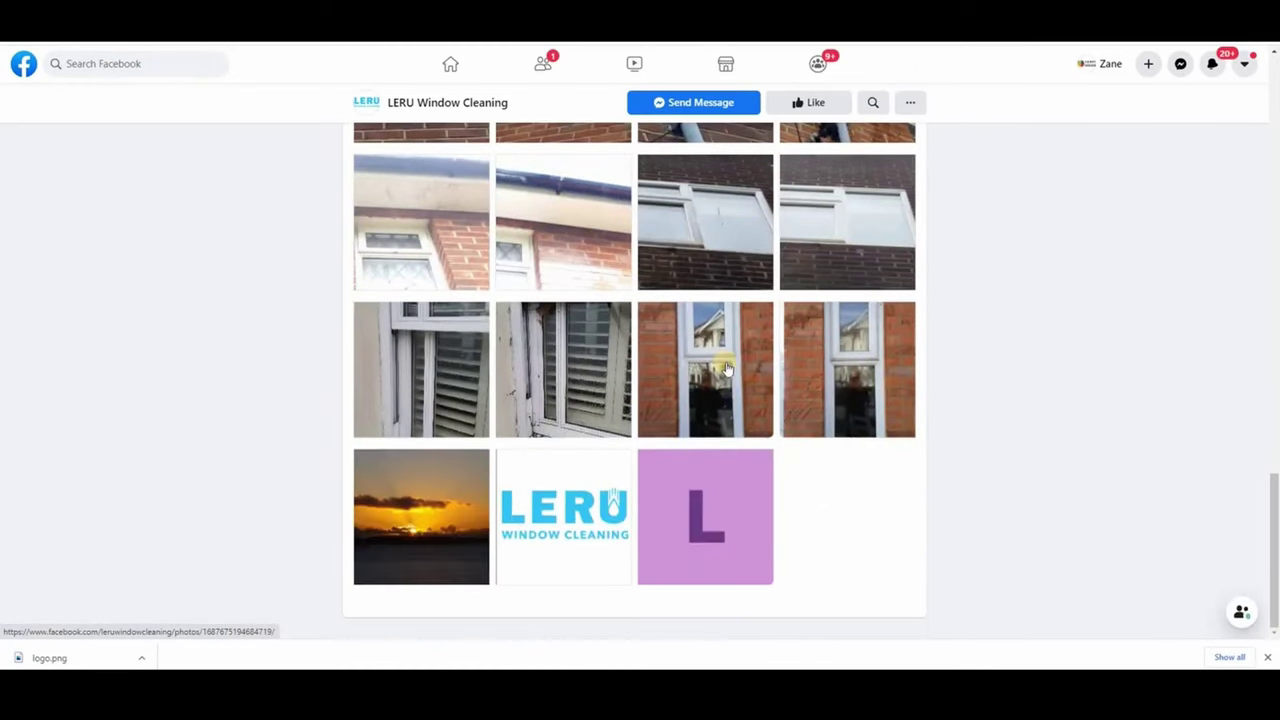
left_click(717, 372)
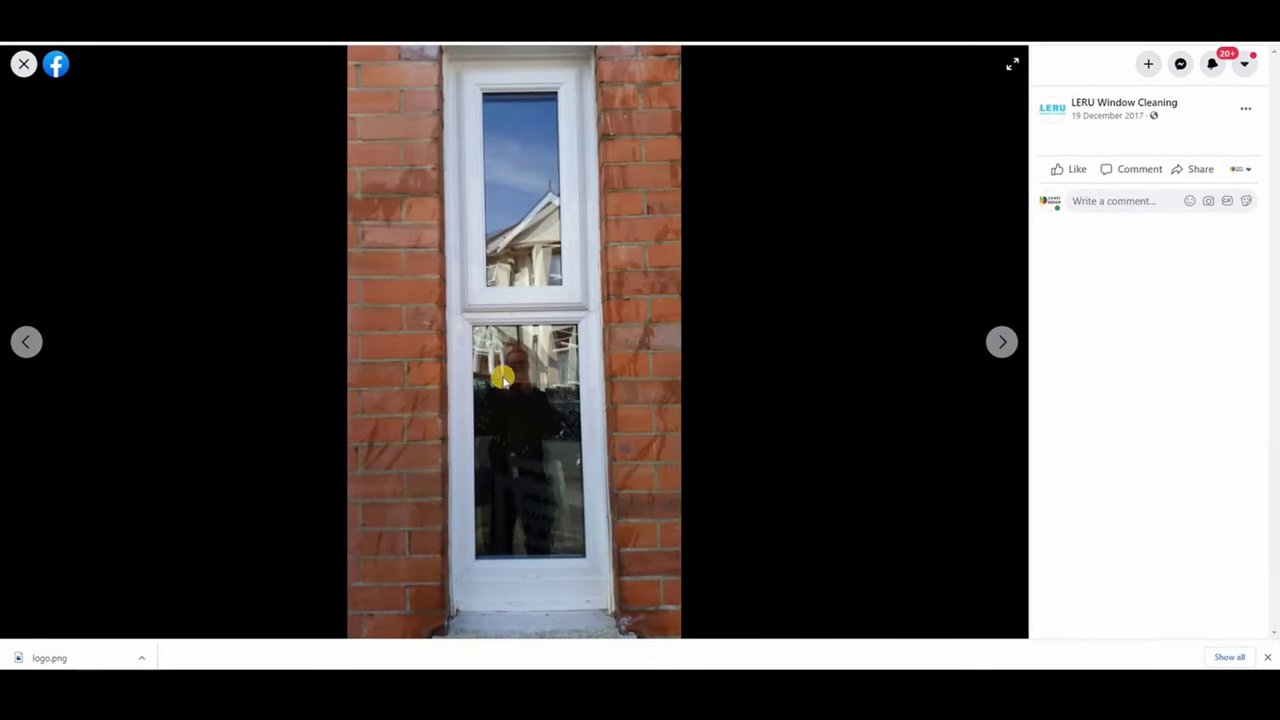
left_click(24, 342)
left_click(24, 342)
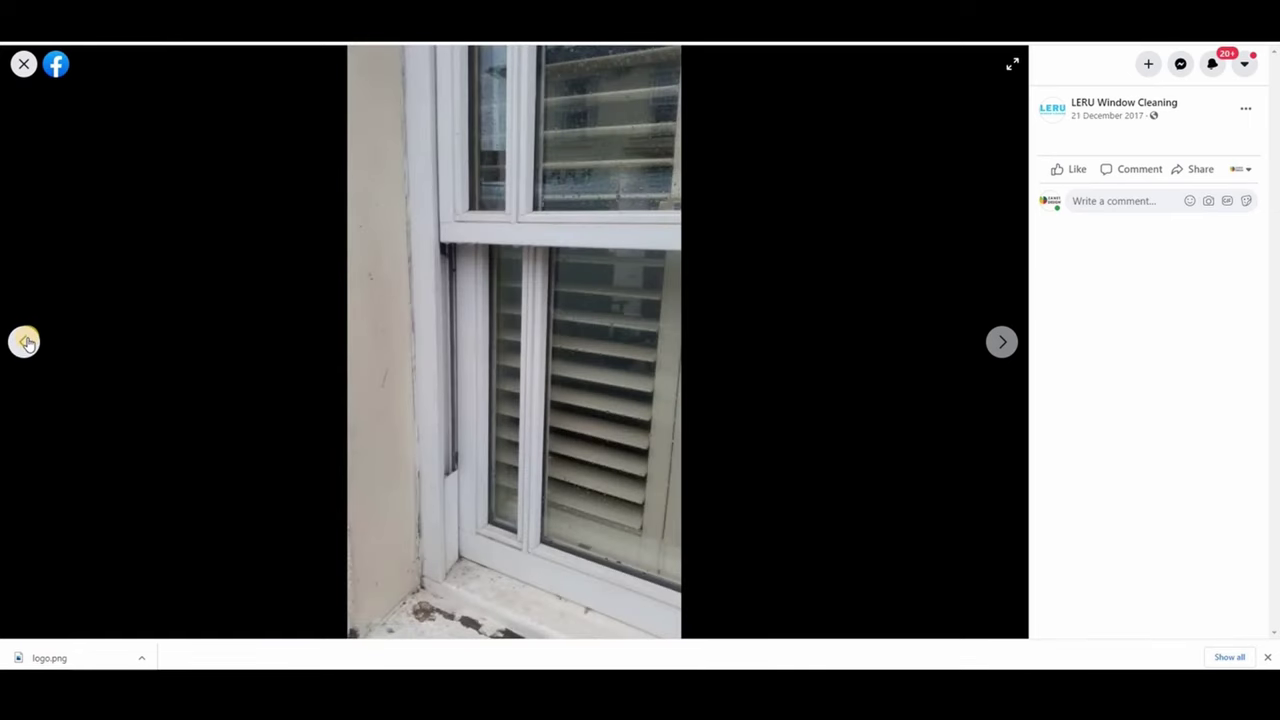
left_click(24, 342)
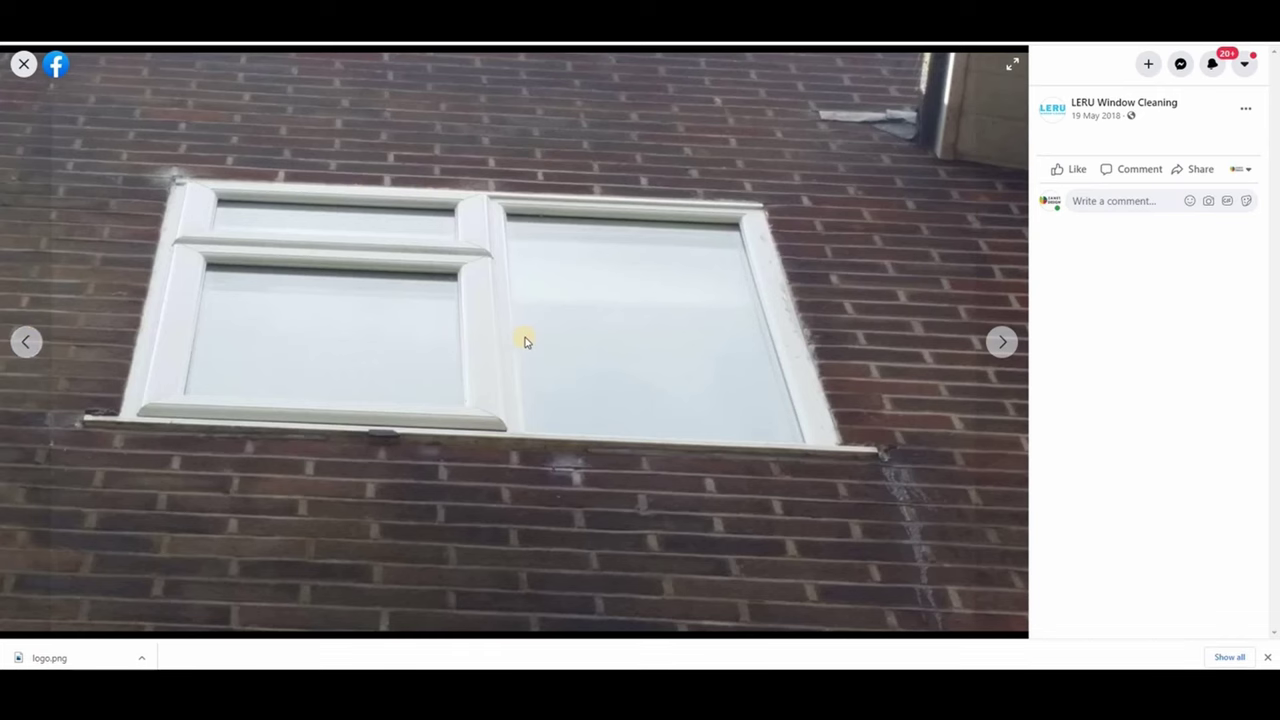
right_click(568, 320)
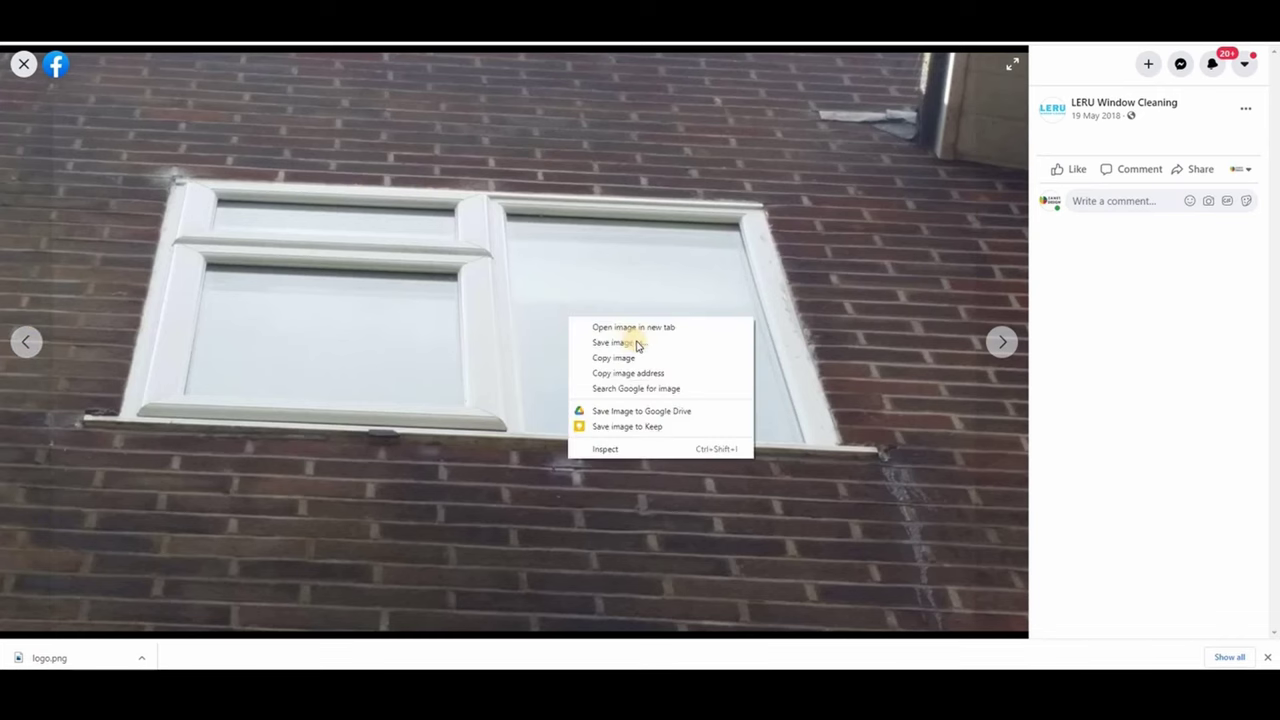
left_click(636, 342)
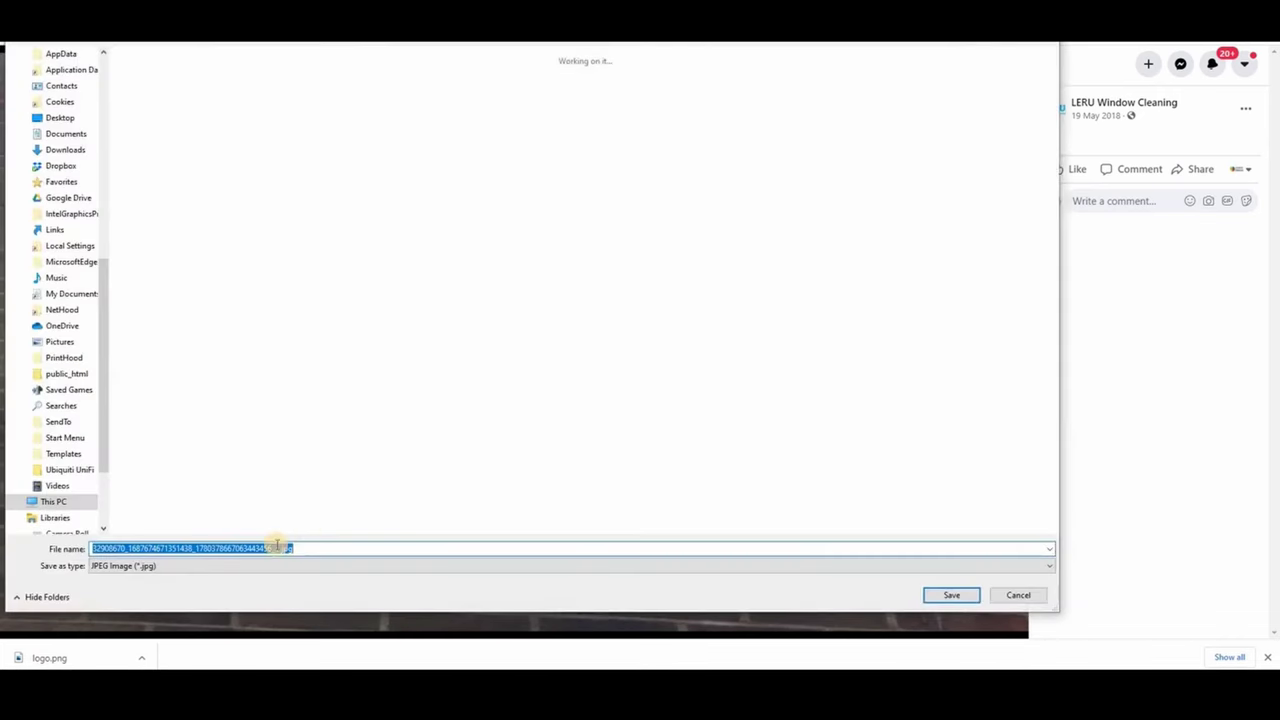
left_click_drag(276, 548, 72, 555)
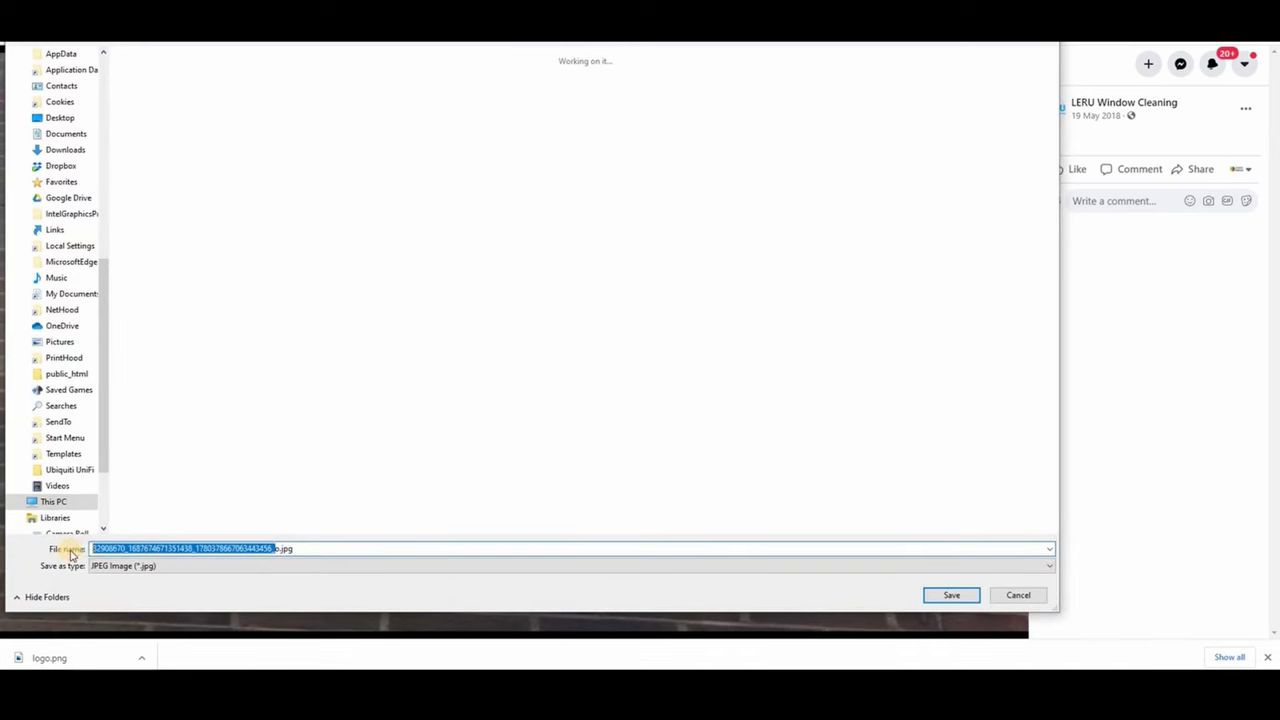
type("lo")
type("ight")
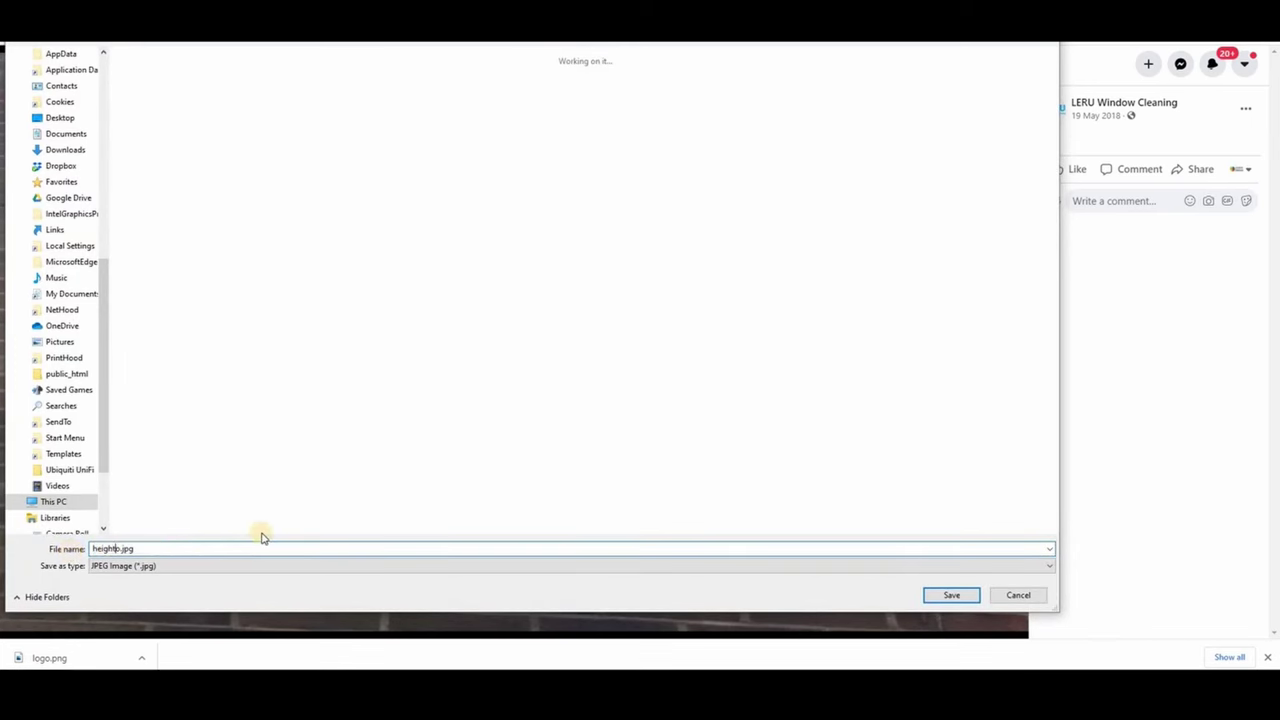
left_click(951, 595)
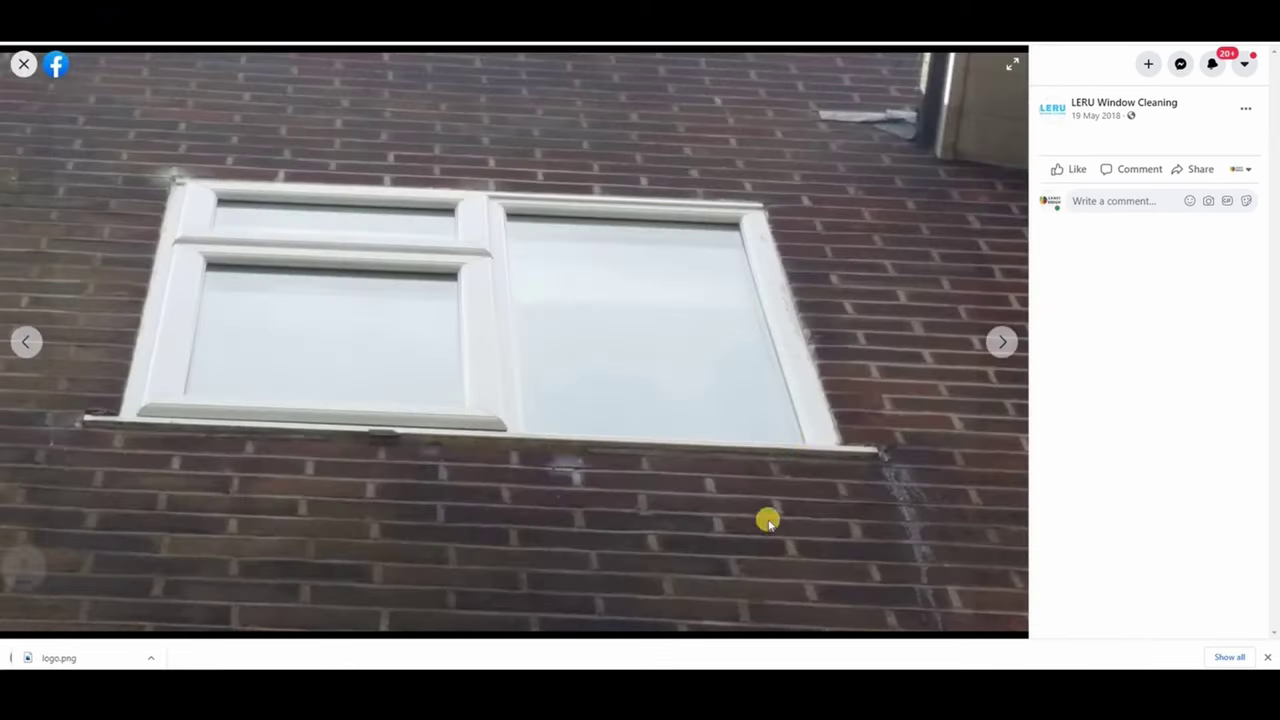
Step: Save the matching photo of the same window while still dirty as before.jpg and move on through the gallery
left_click(24, 343)
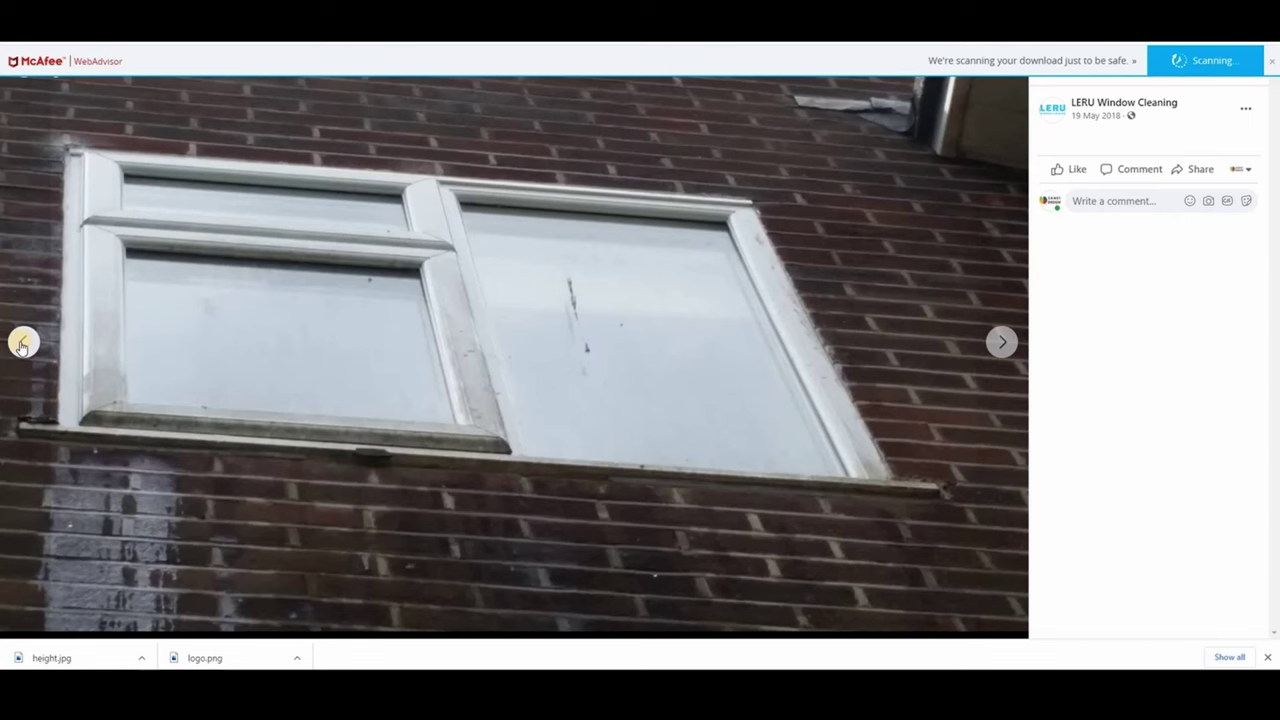
right_click(431, 318)
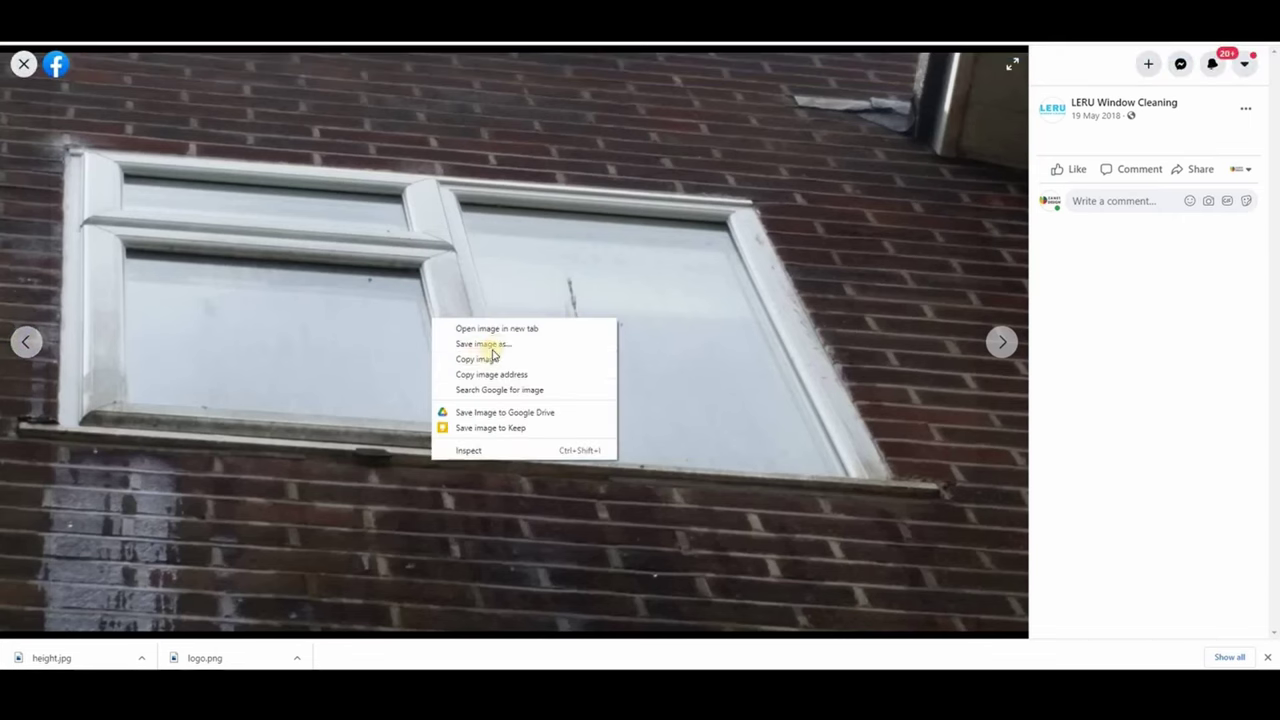
left_click(494, 346)
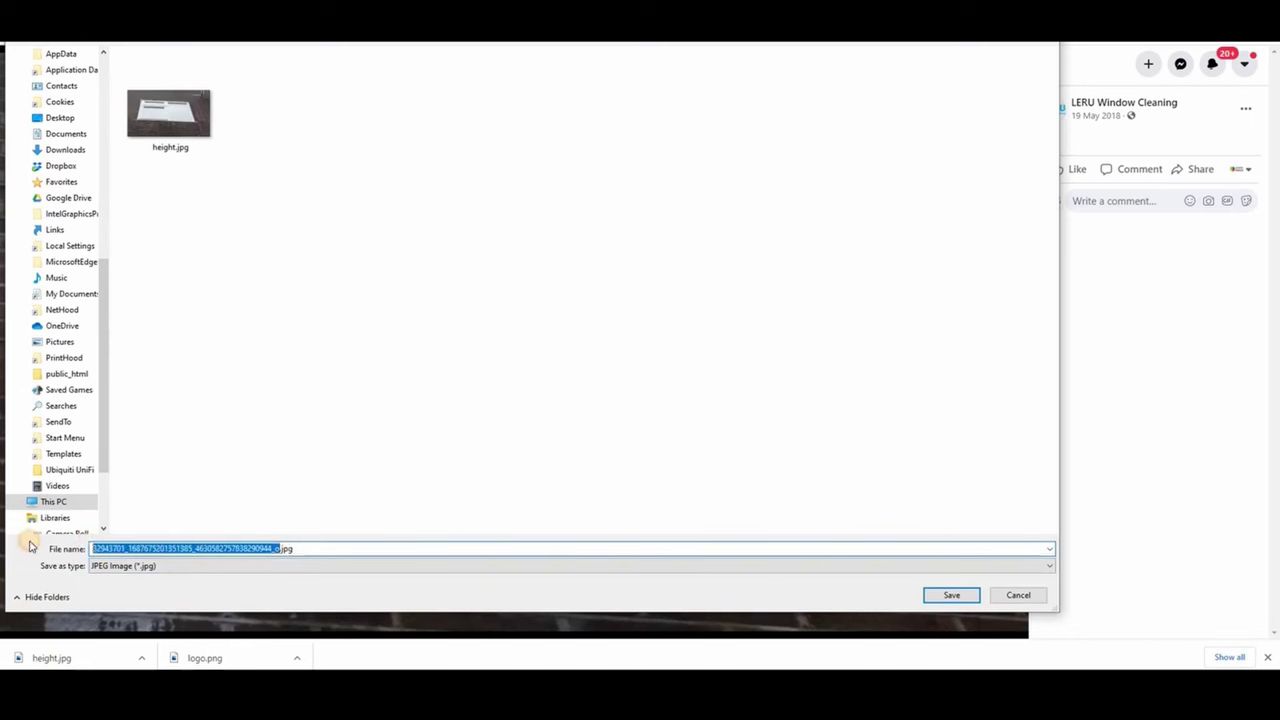
type("befo")
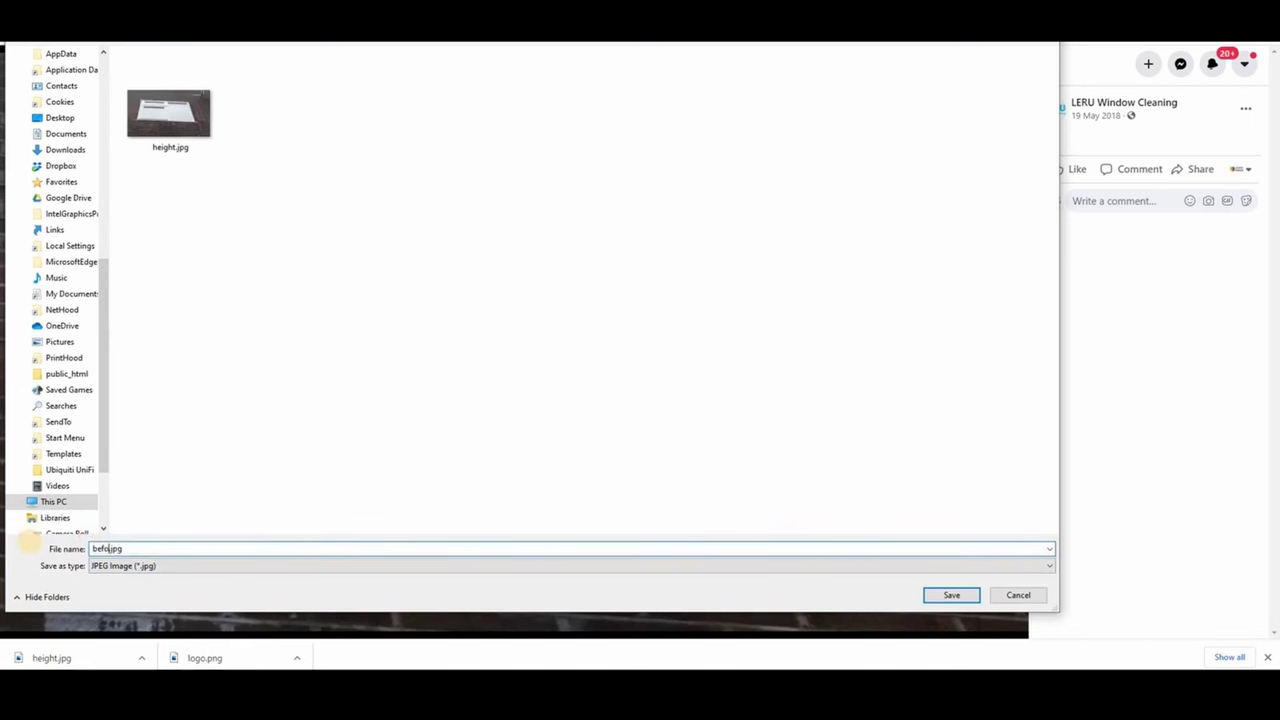
type("re")
left_click(926, 587)
left_click(27, 343)
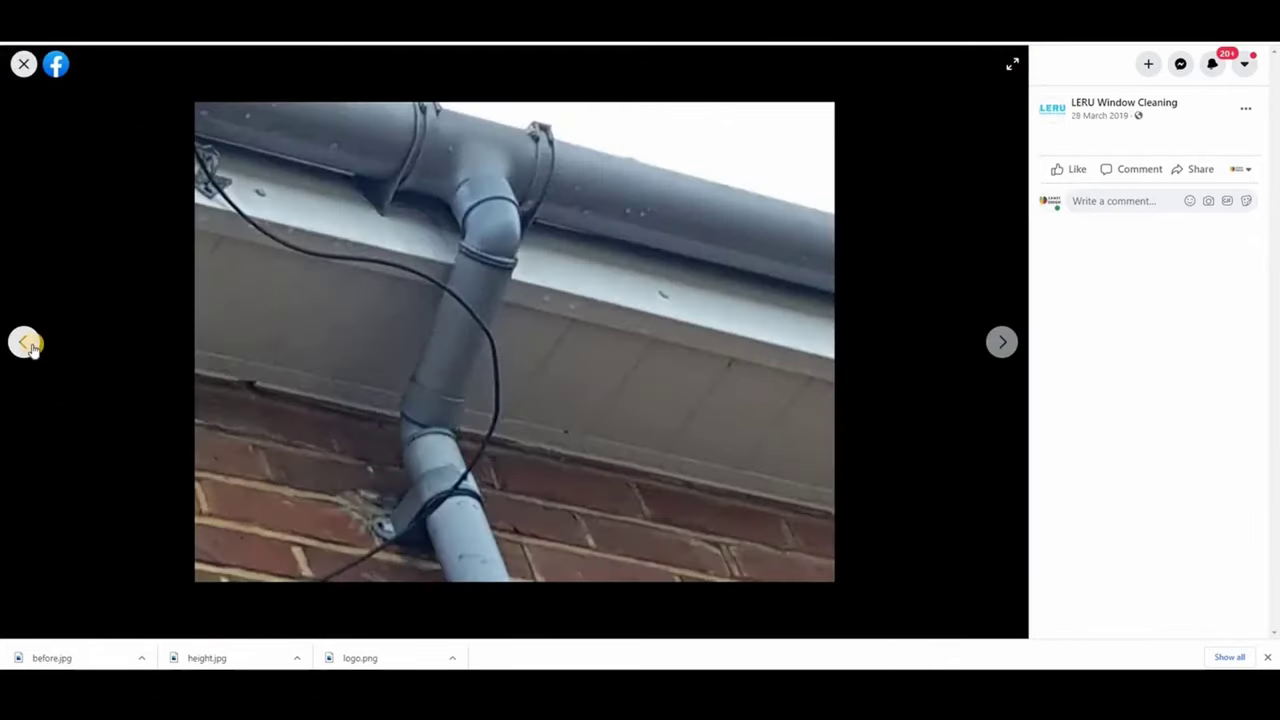
Step: Browse through the gallery's work photos to the half-cleaned path with the yellow hose
left_click(27, 343)
left_click(27, 343)
left_click(27, 343)
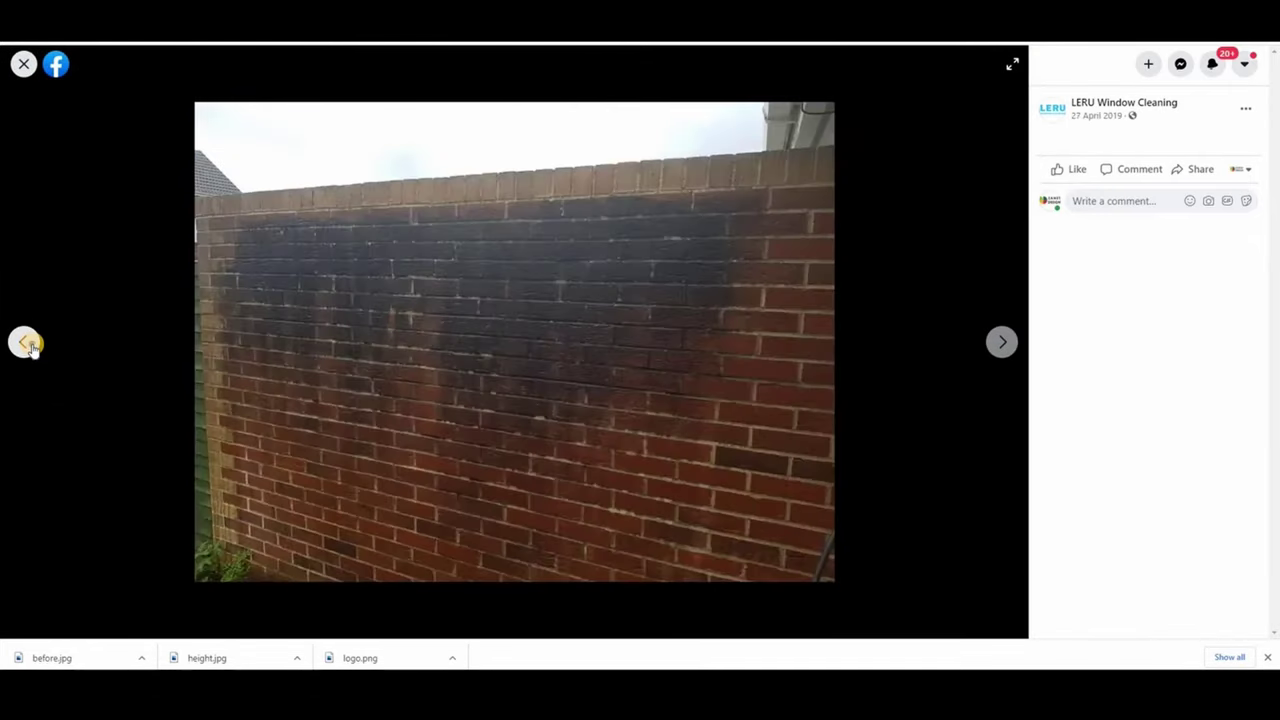
left_click(31, 345)
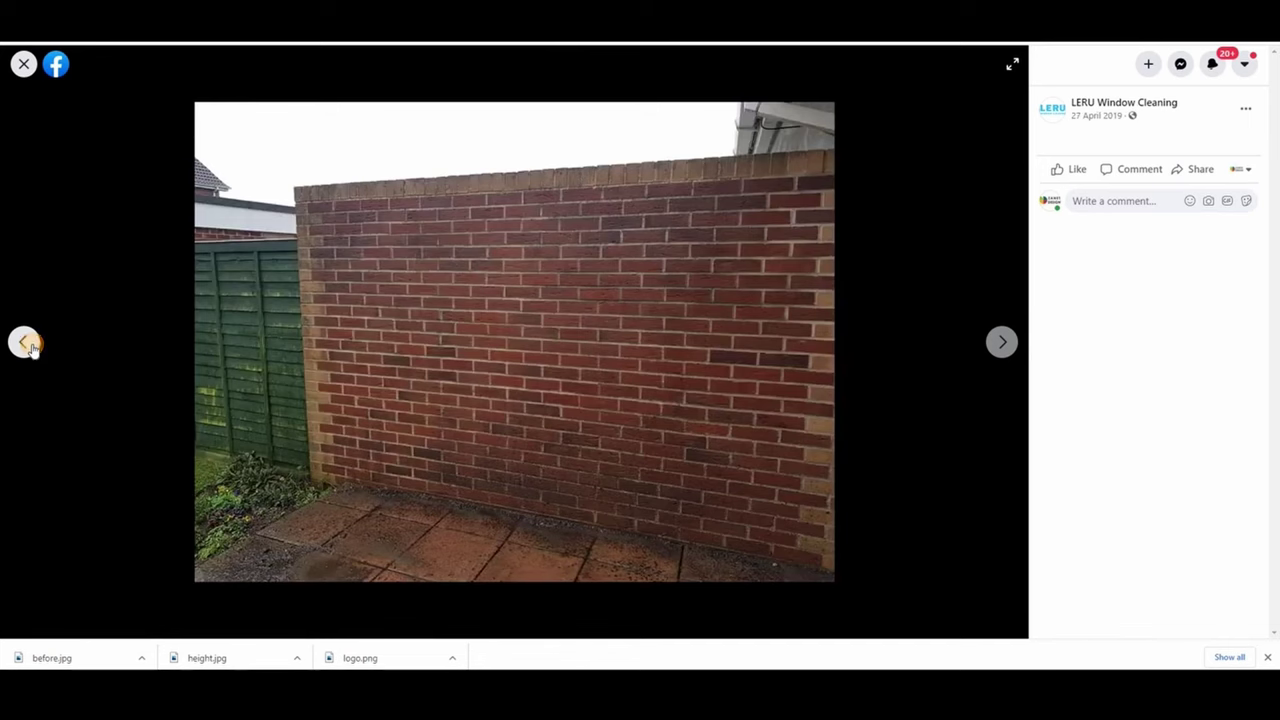
left_click(29, 344)
left_click(29, 344)
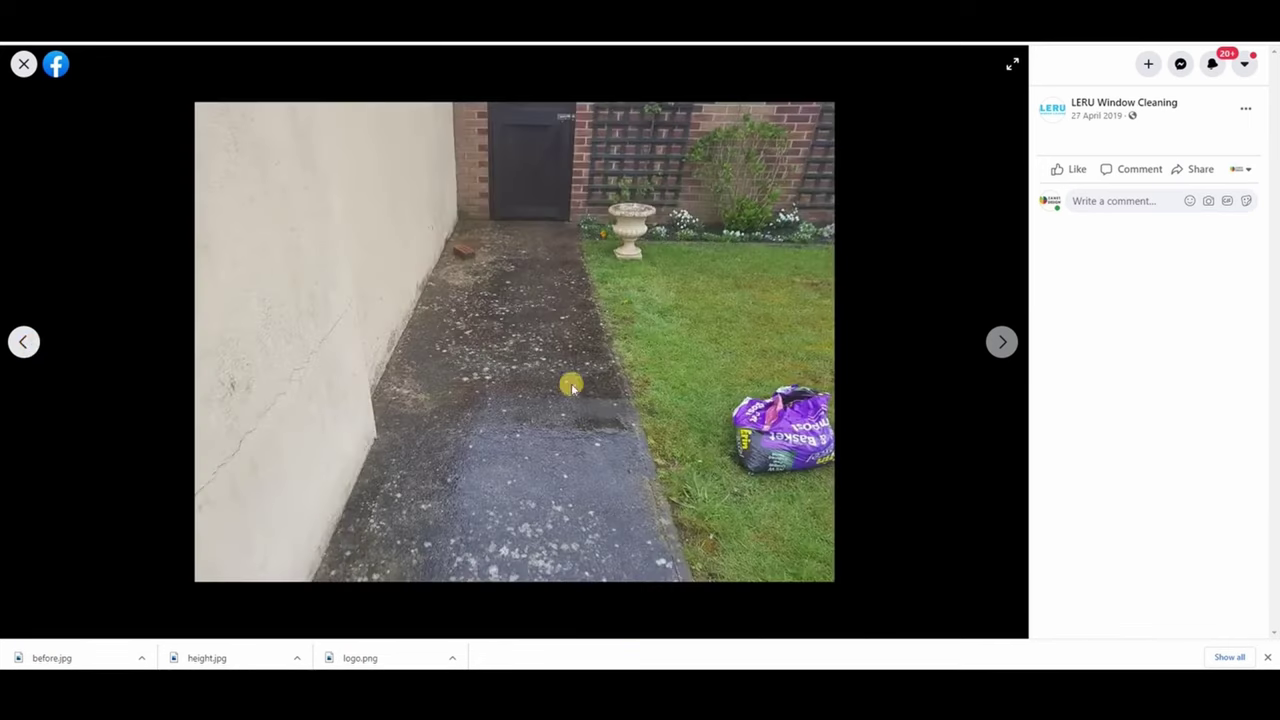
left_click(1001, 343)
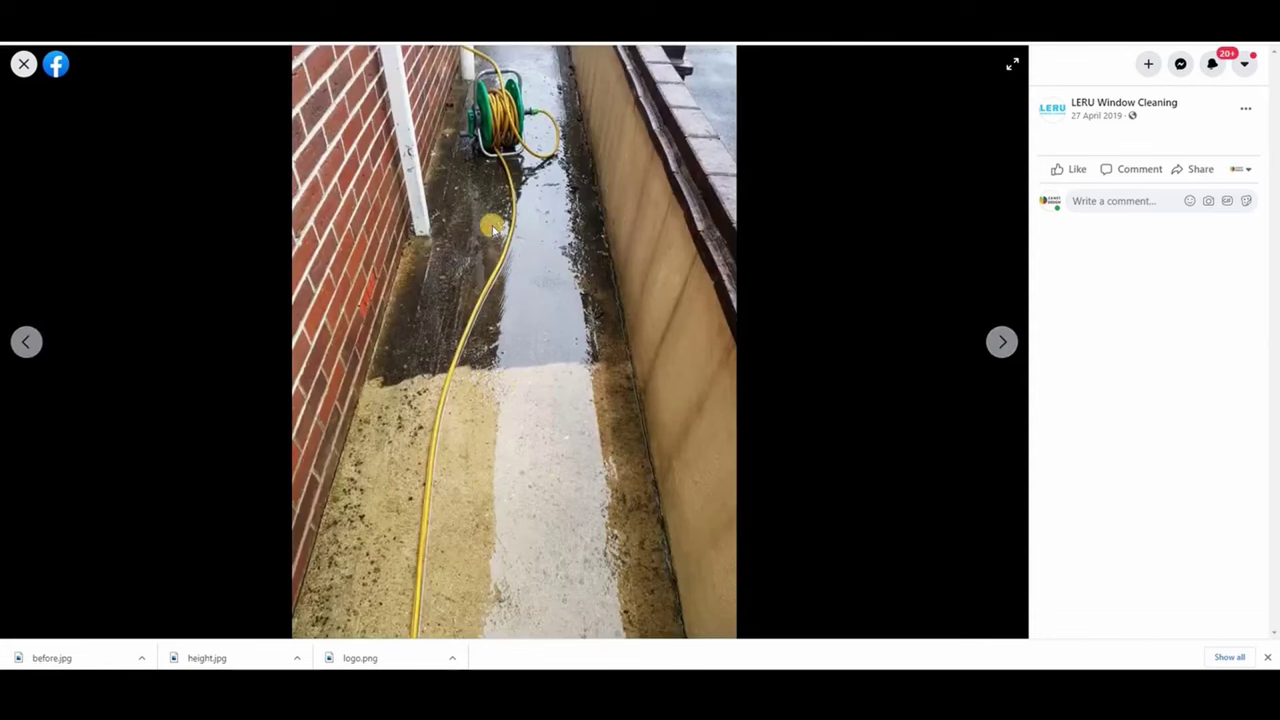
Step: Save the photo of the half-cleaned path with the yellow hose as waterpresure.jpg
right_click(474, 304)
left_click(551, 329)
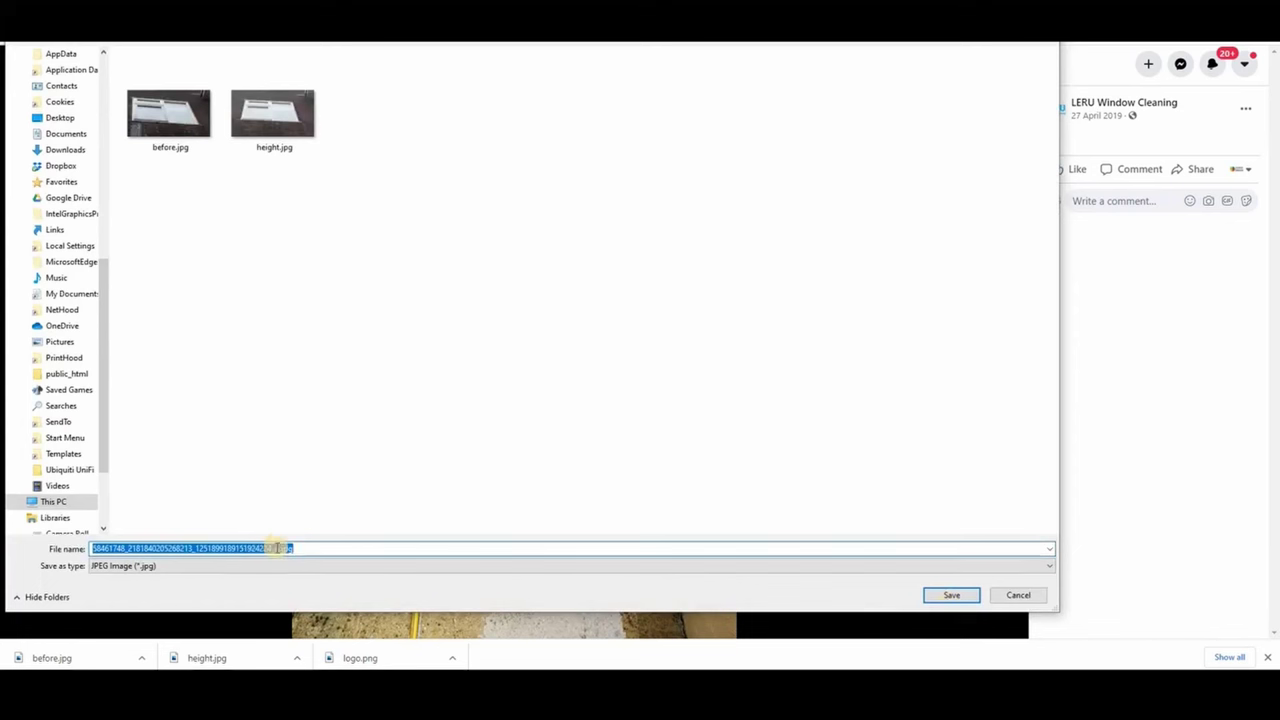
key("shift+Left")
key("shift+Left")
key("shift+Left")
key("shift+Left")
key("shift+Left")
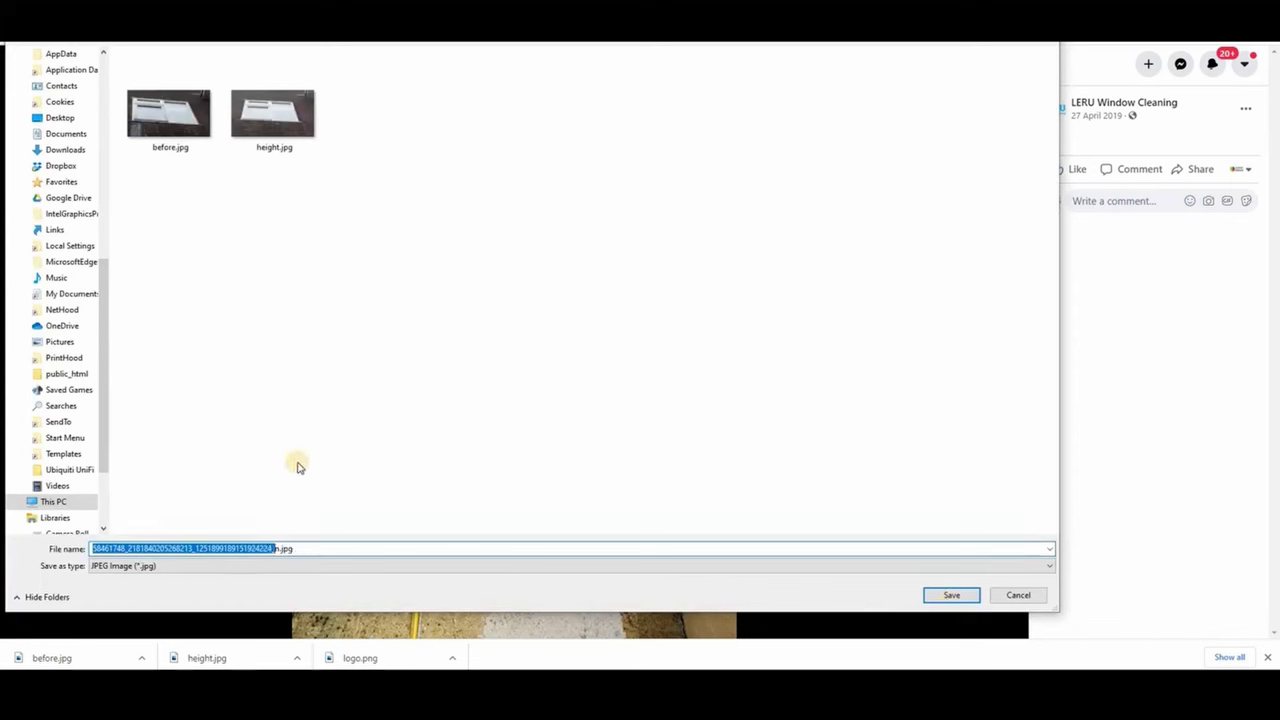
key("BackSpace")
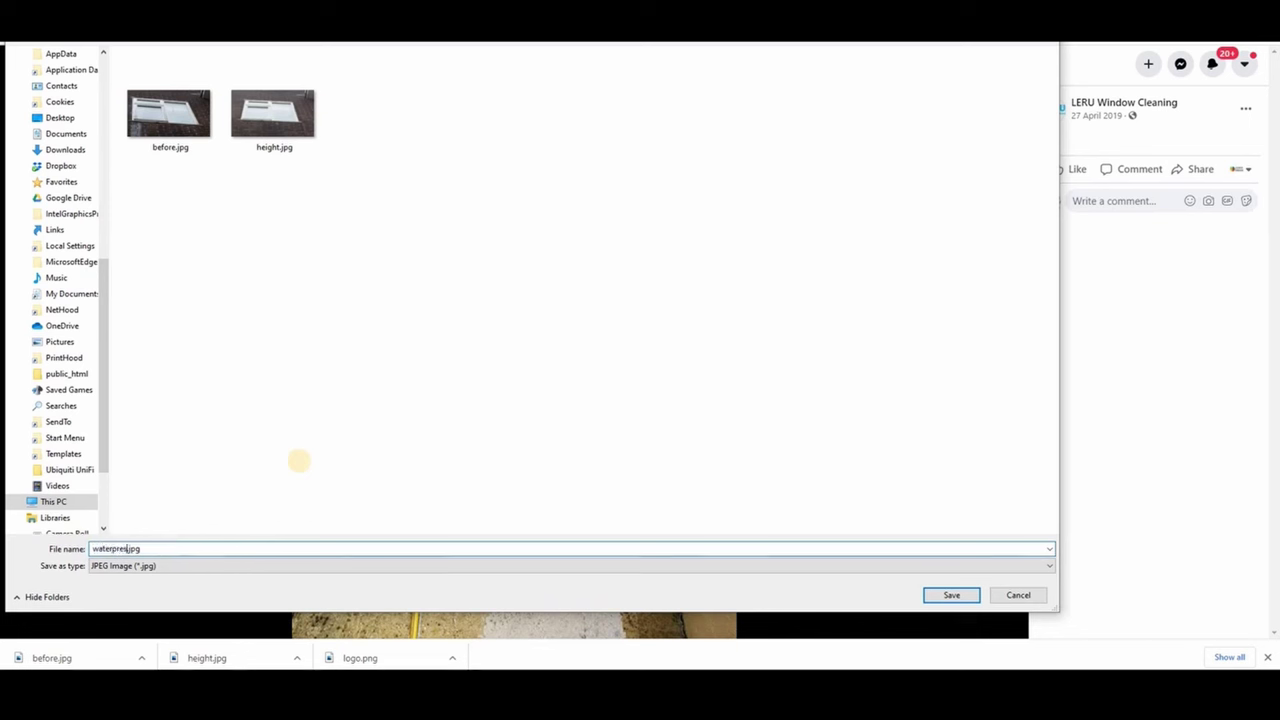
type("waterpresure")
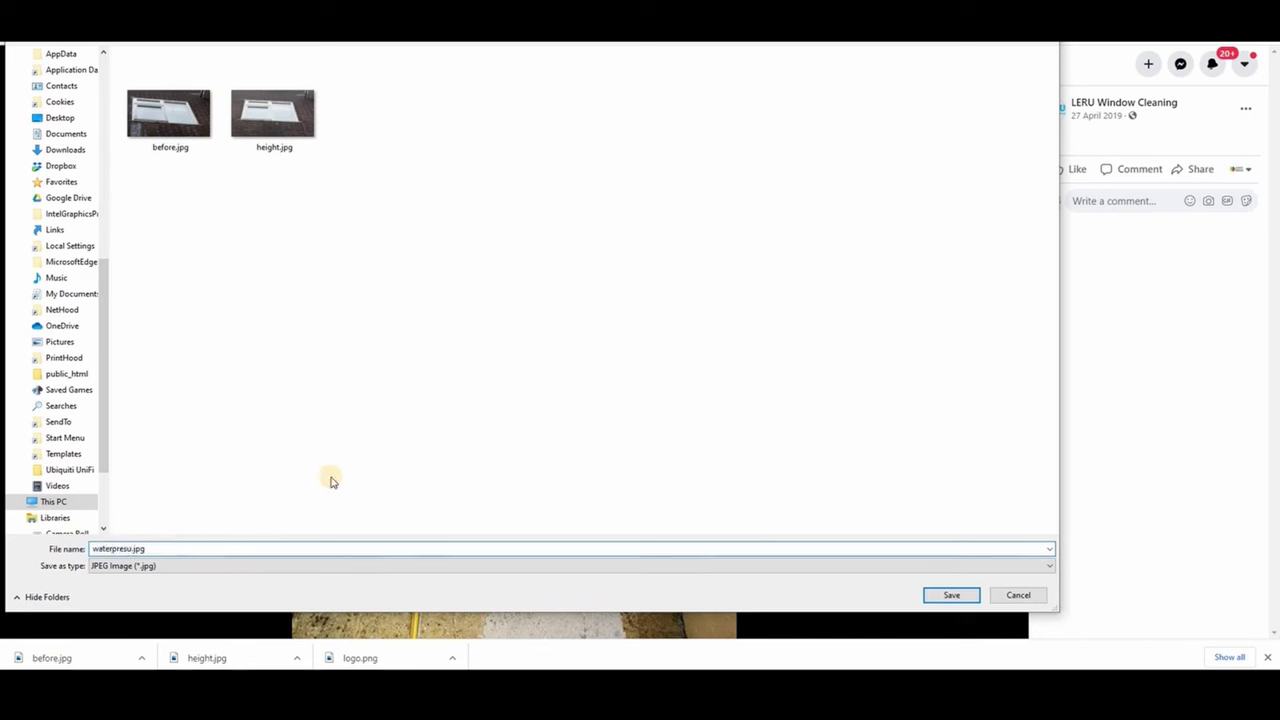
left_click(947, 597)
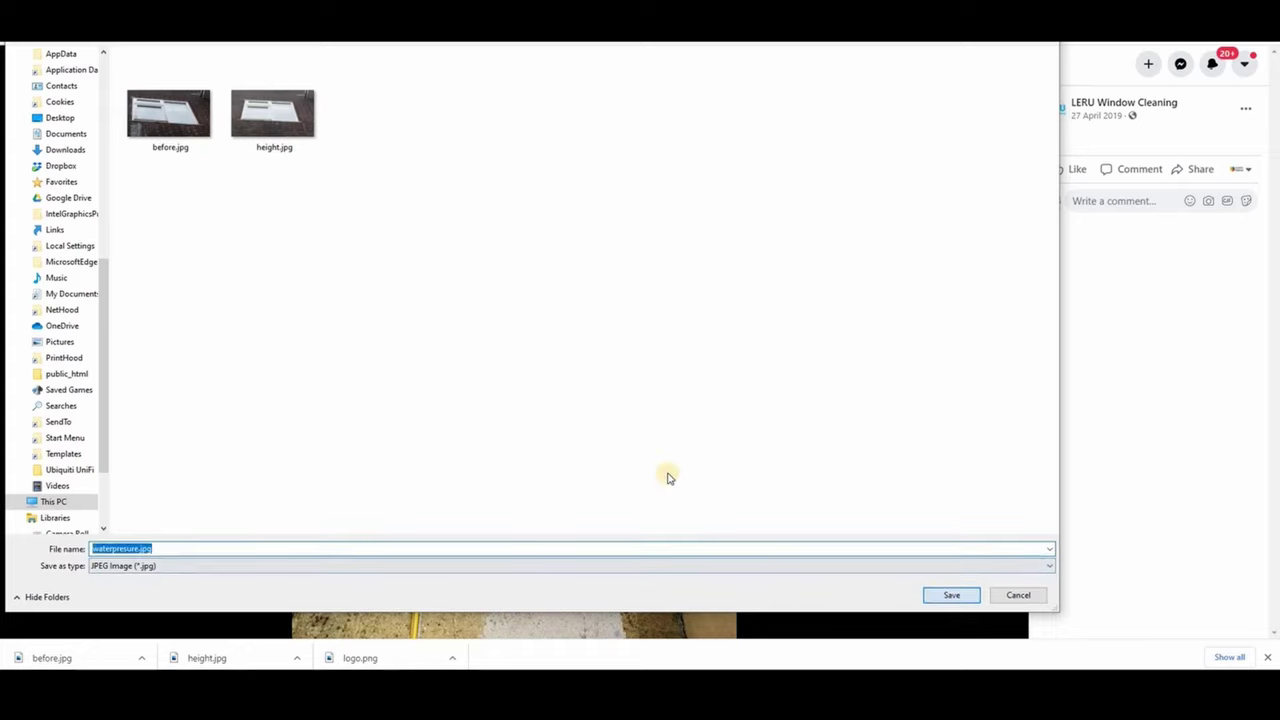
Step: Move on to the photo of the cleaned white window frame and sill and save it as clean.jpg
left_click(24, 343)
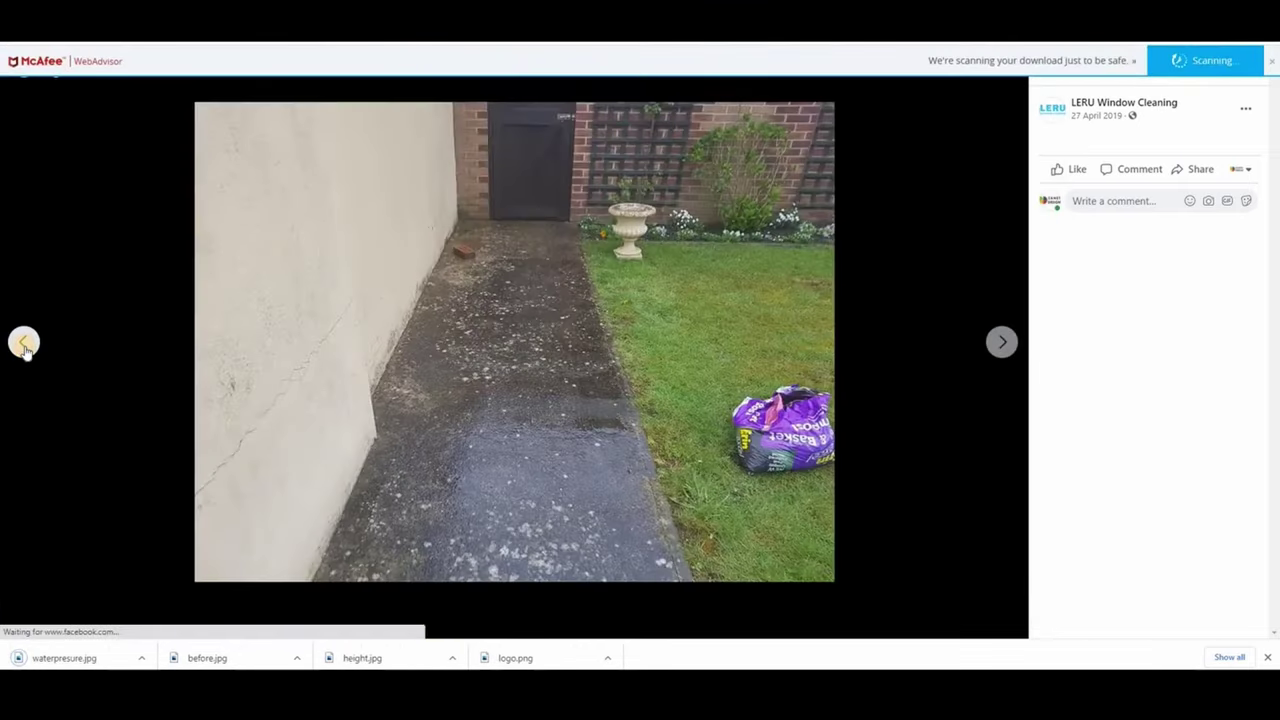
left_click(24, 343)
left_click(24, 343)
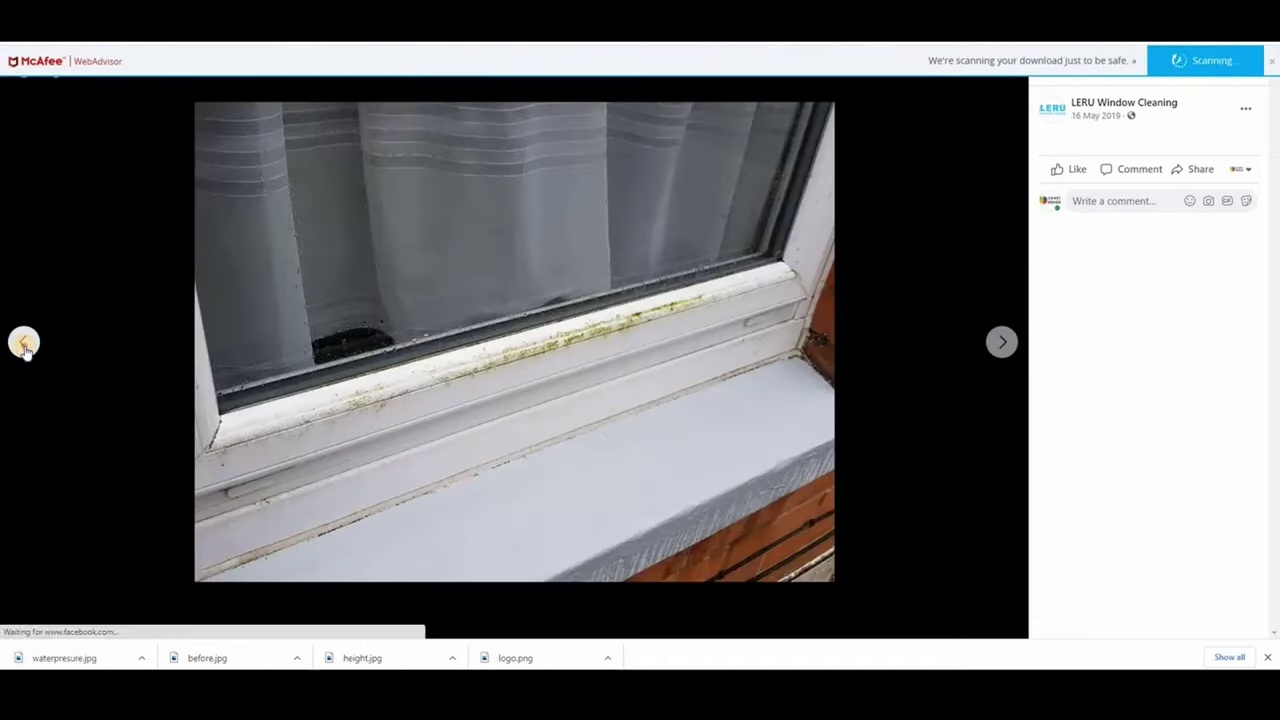
left_click(24, 343)
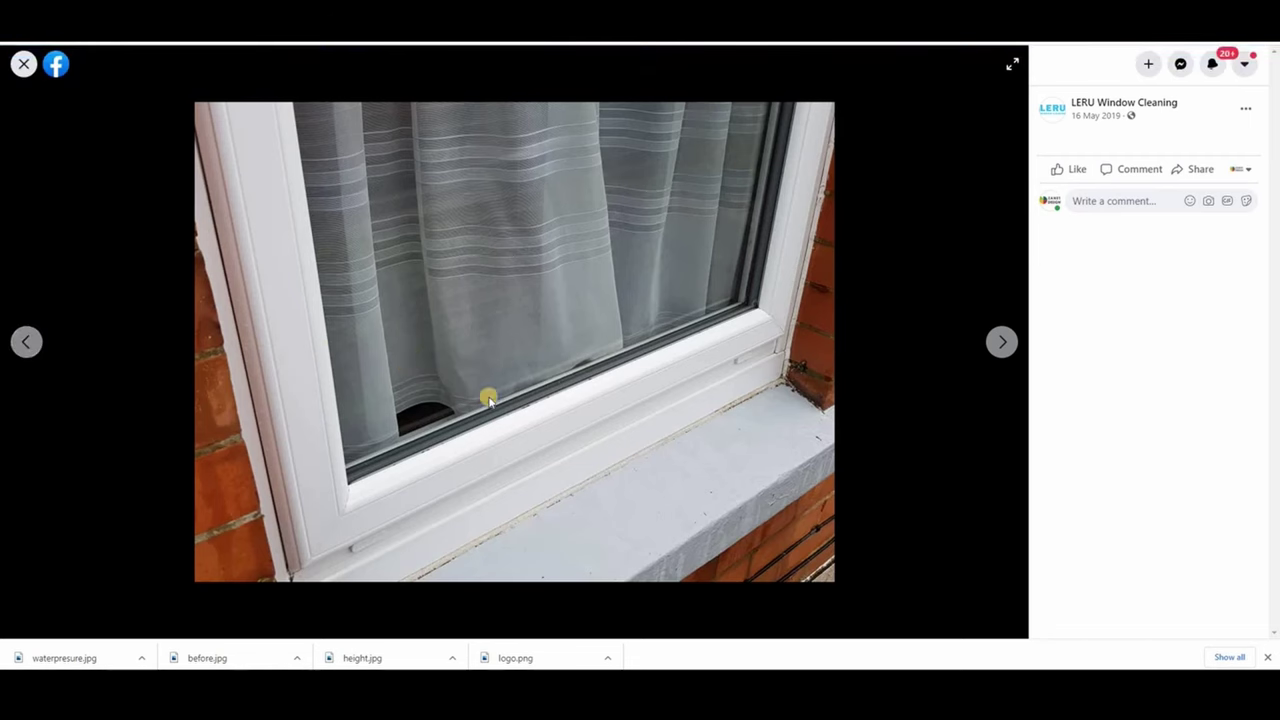
right_click(410, 360)
left_click(500, 386)
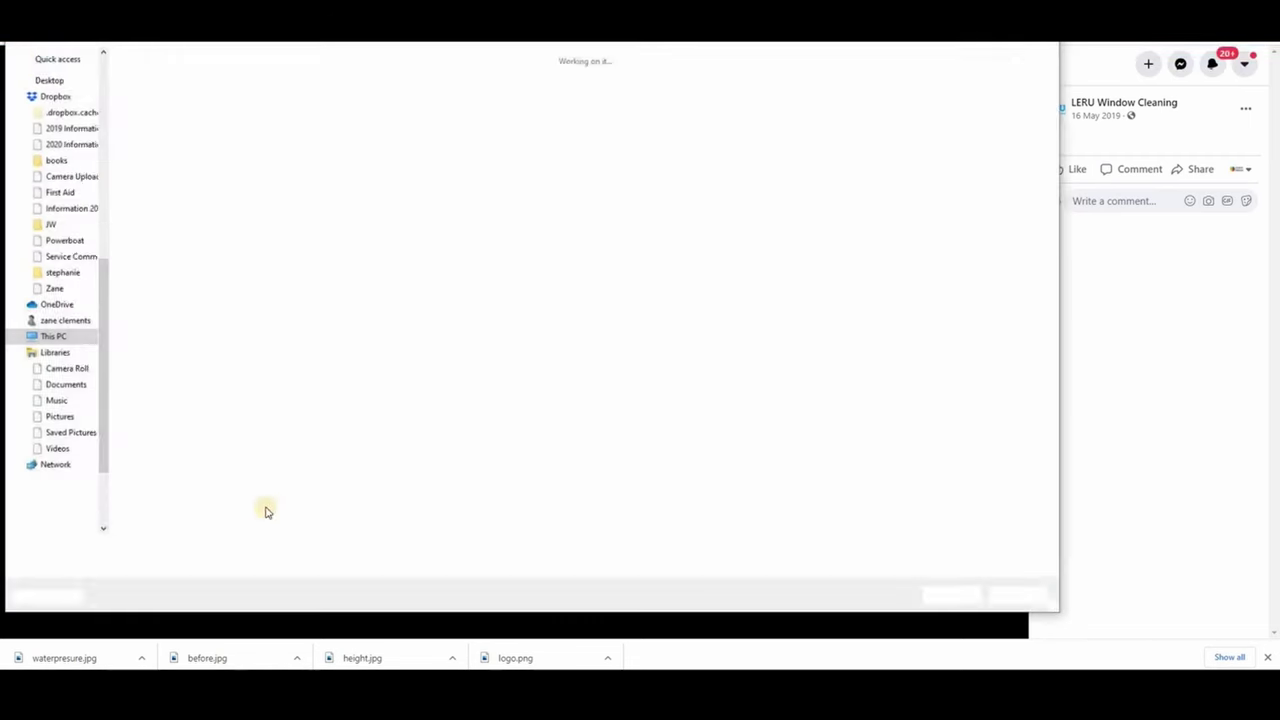
double_click(187, 545)
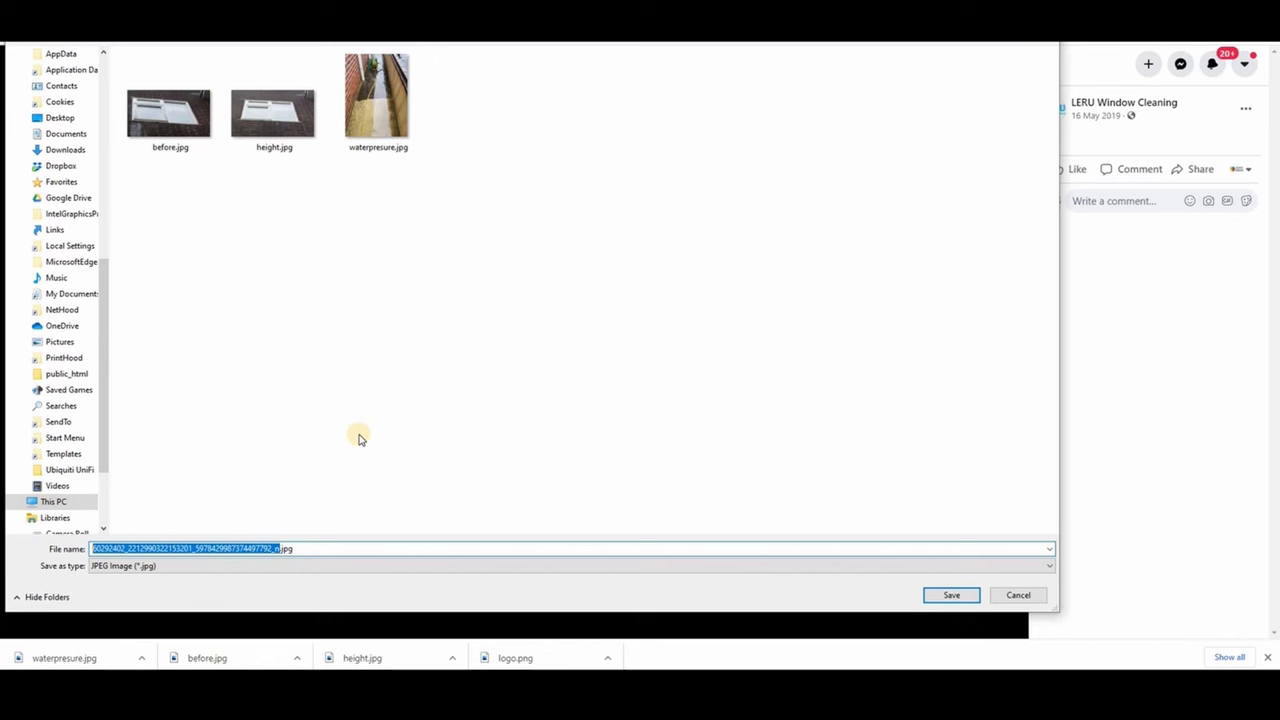
type("clean")
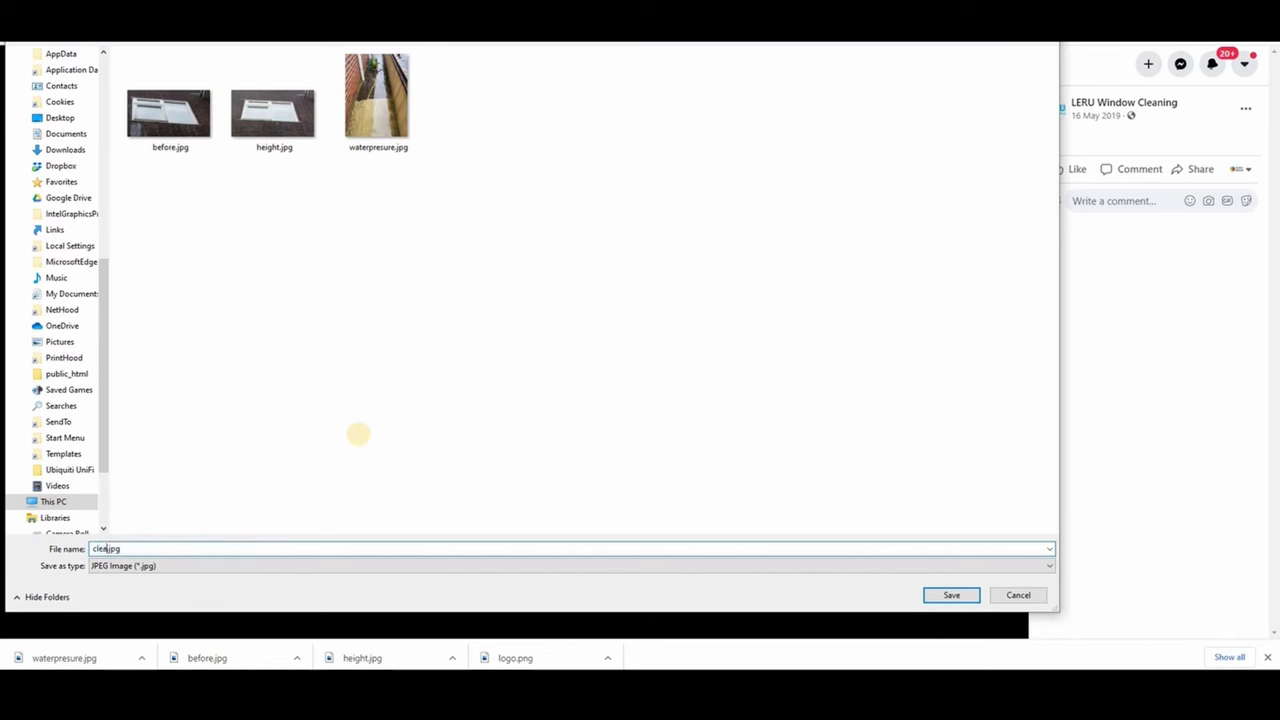
key("Return")
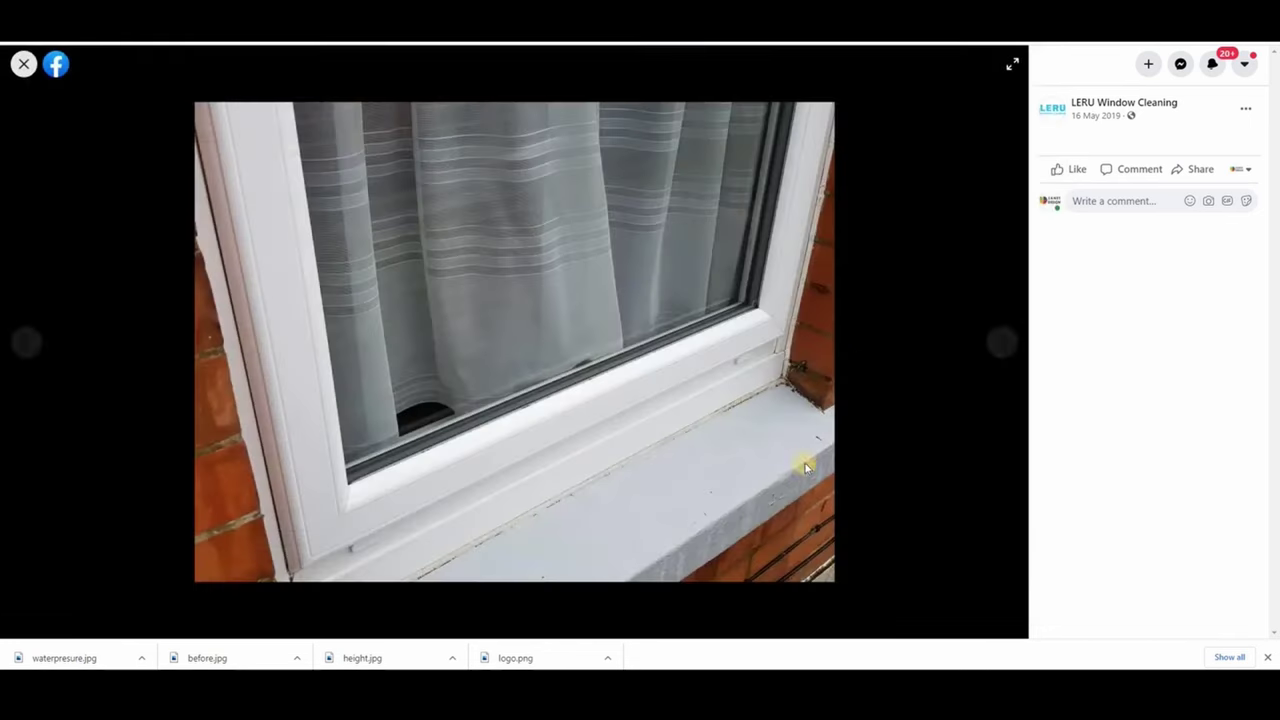
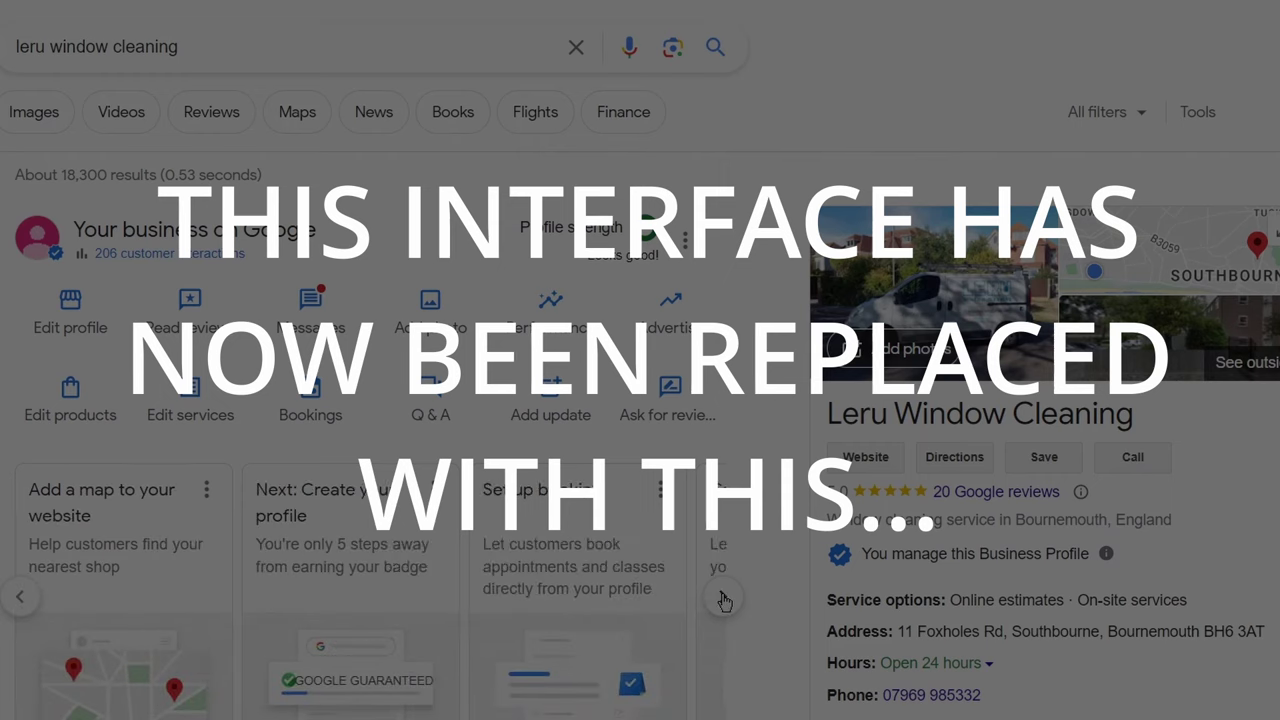
left_click(724, 600)
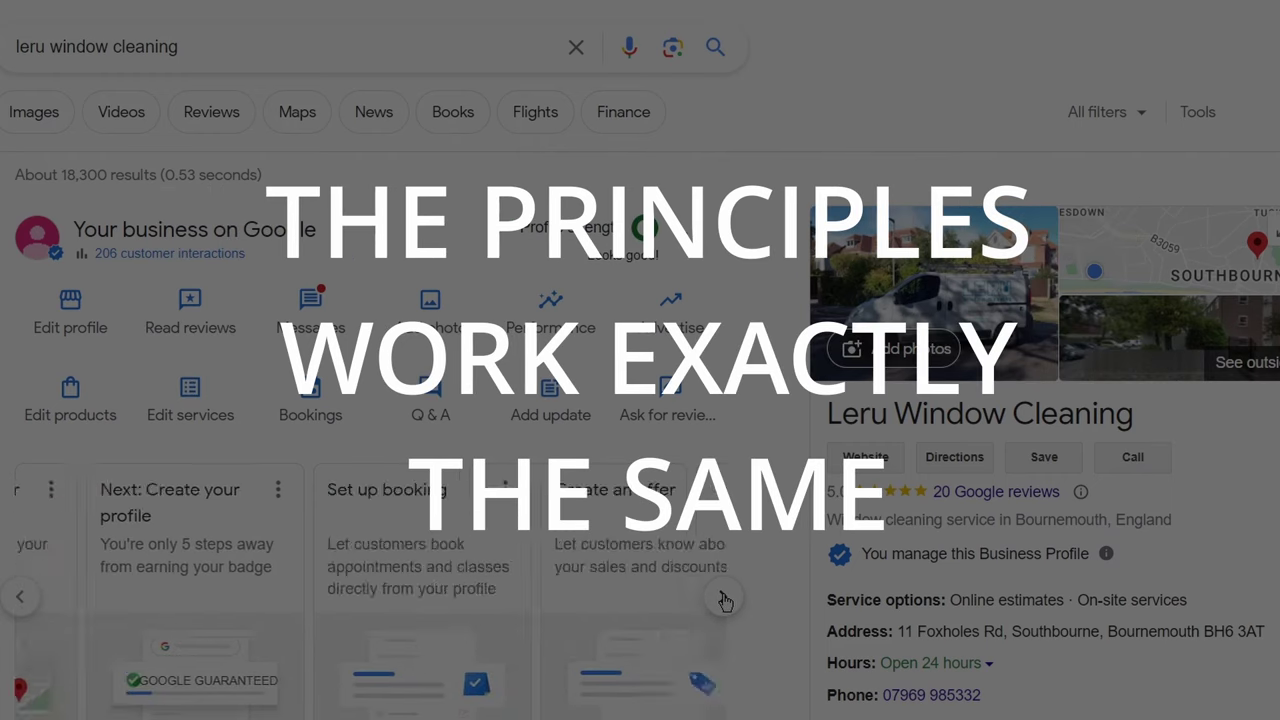
left_click(724, 600)
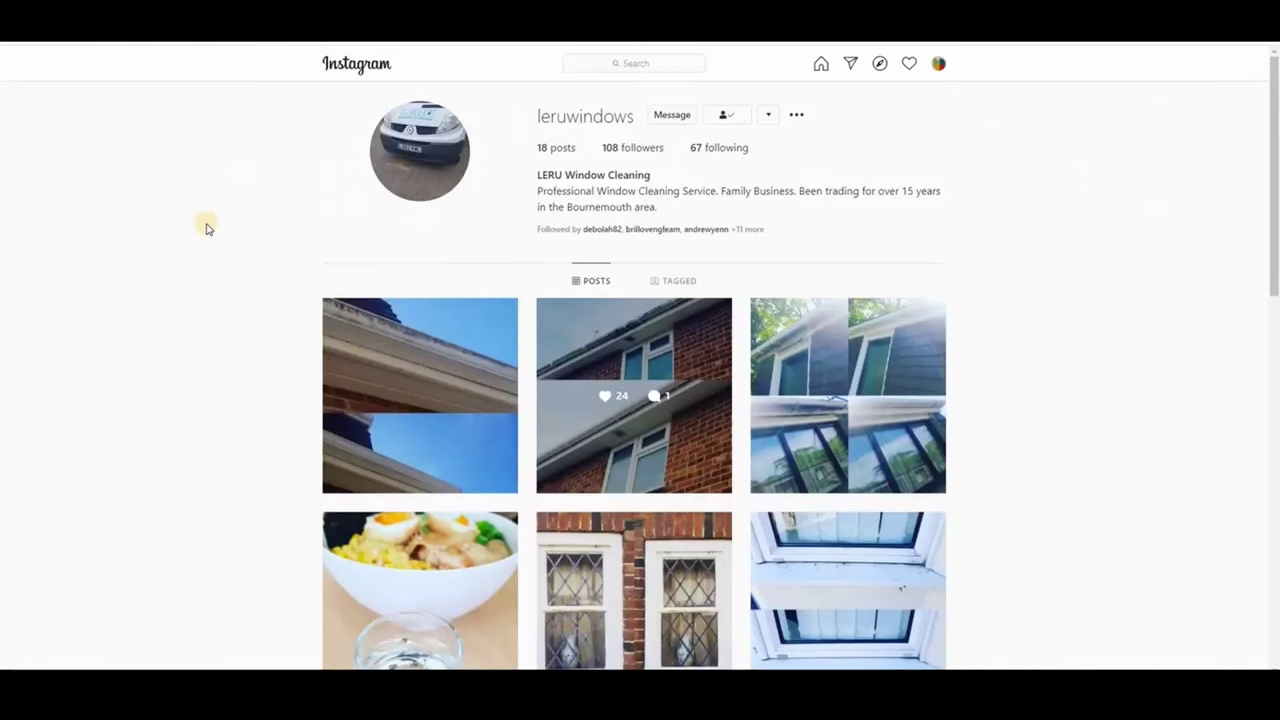
Step: Switch to the leruwindows Instagram profile and examine its posts for usable work photos
scroll(207, 228, "down", 3)
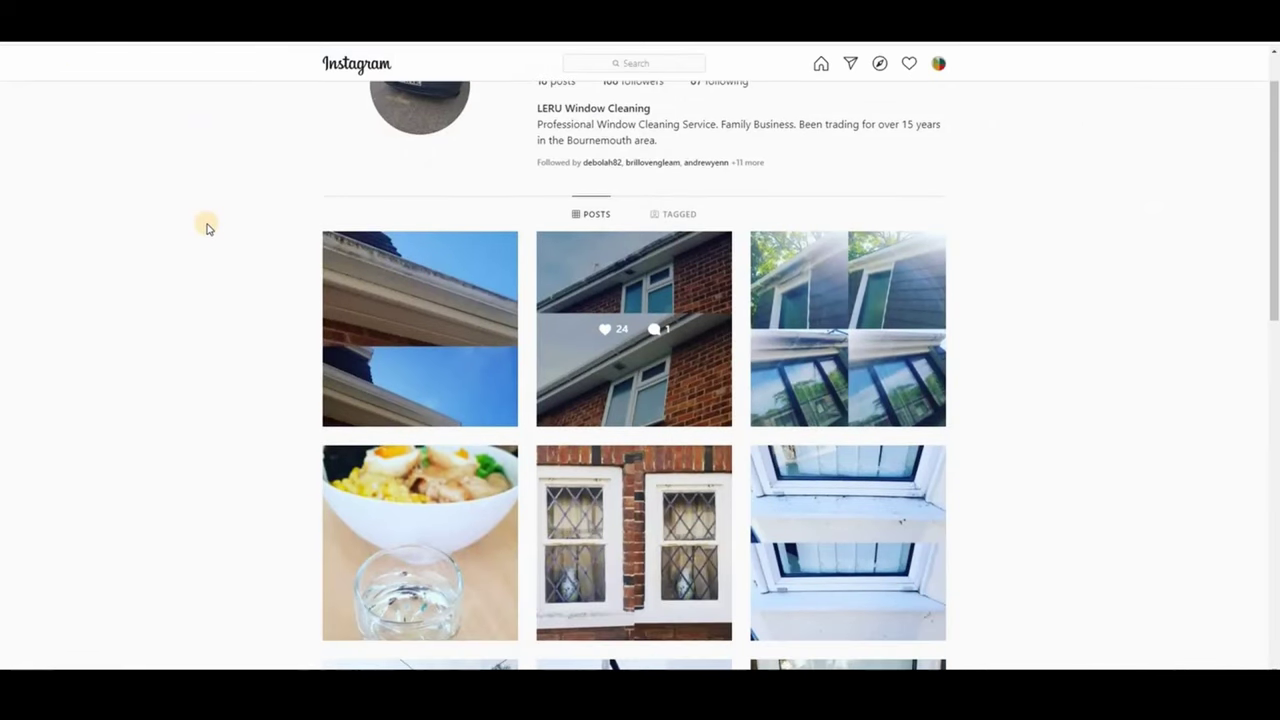
scroll(851, 357, "up", 2)
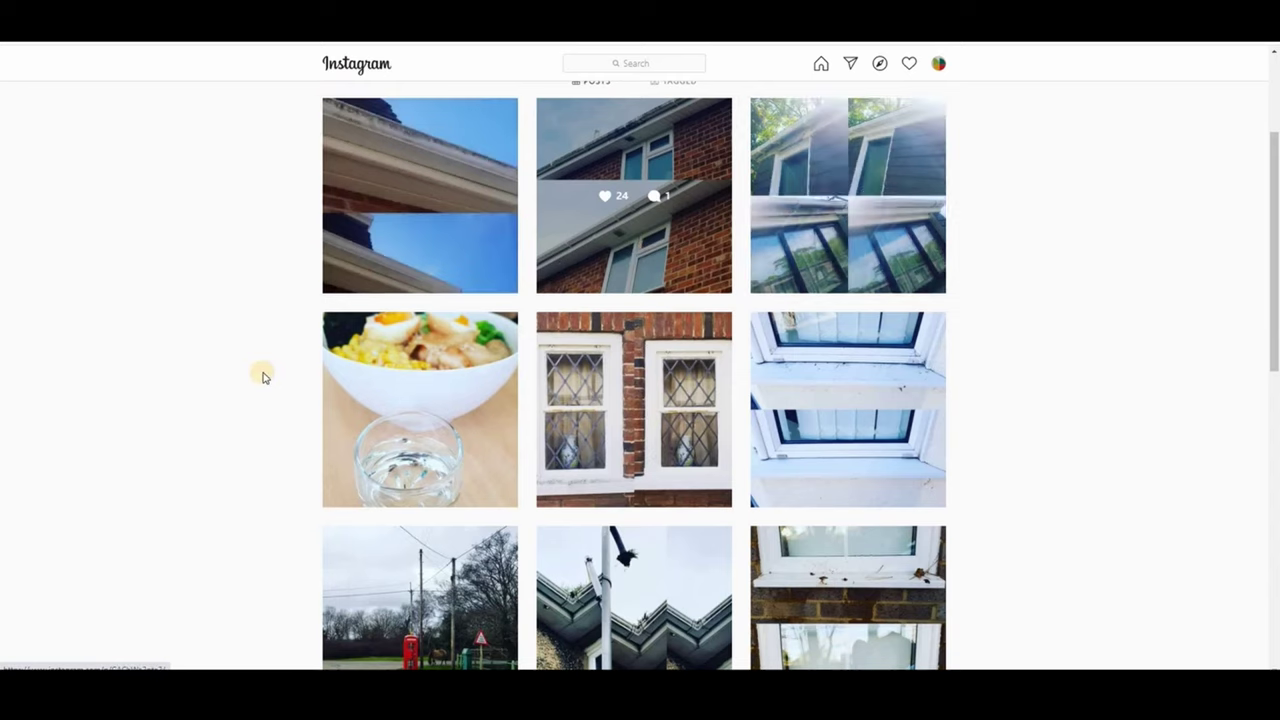
scroll(262, 377, "down", 5)
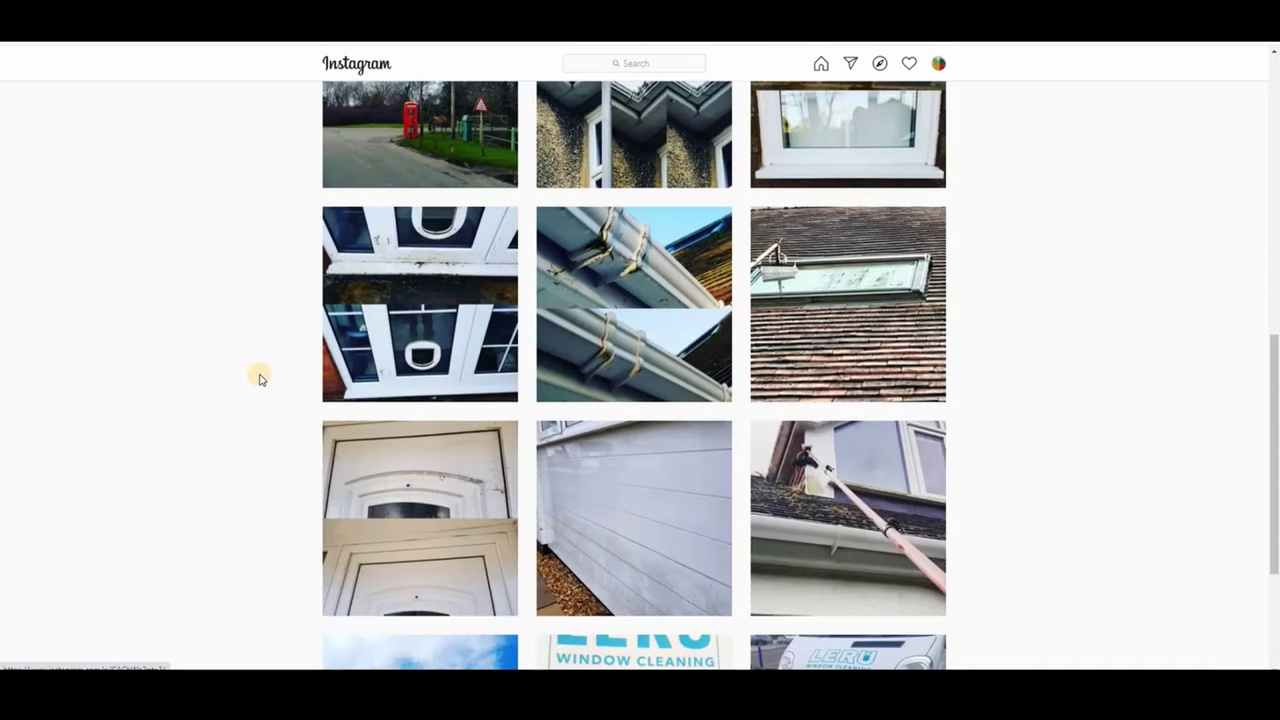
scroll(259, 378, "down", 3)
scroll(700, 450, "down", 1)
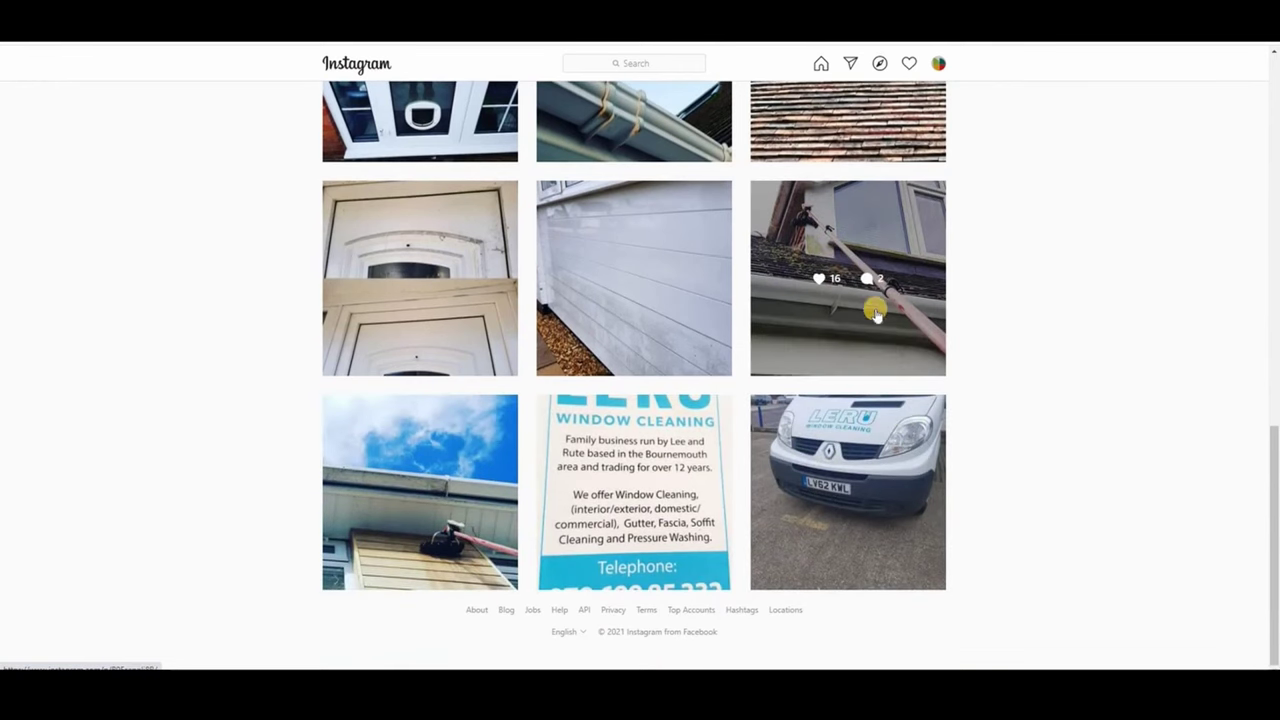
scroll(860, 368, "up", 1)
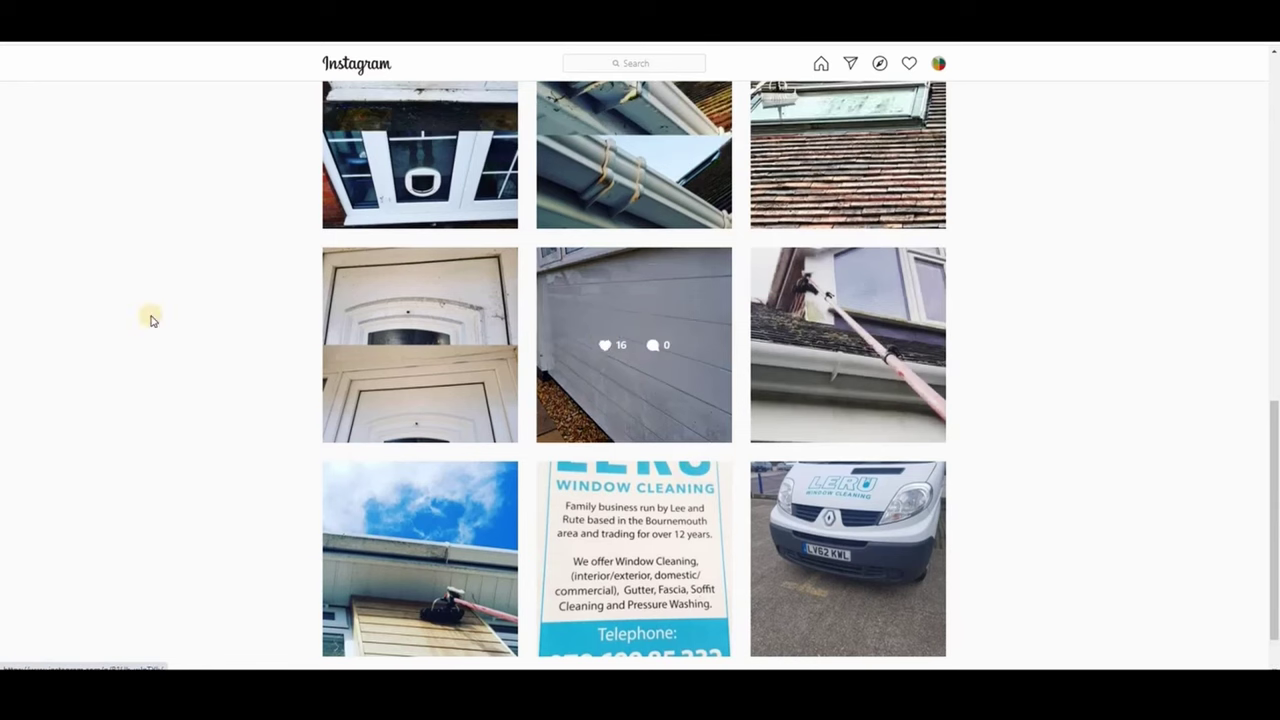
scroll(155, 325, "up", 5)
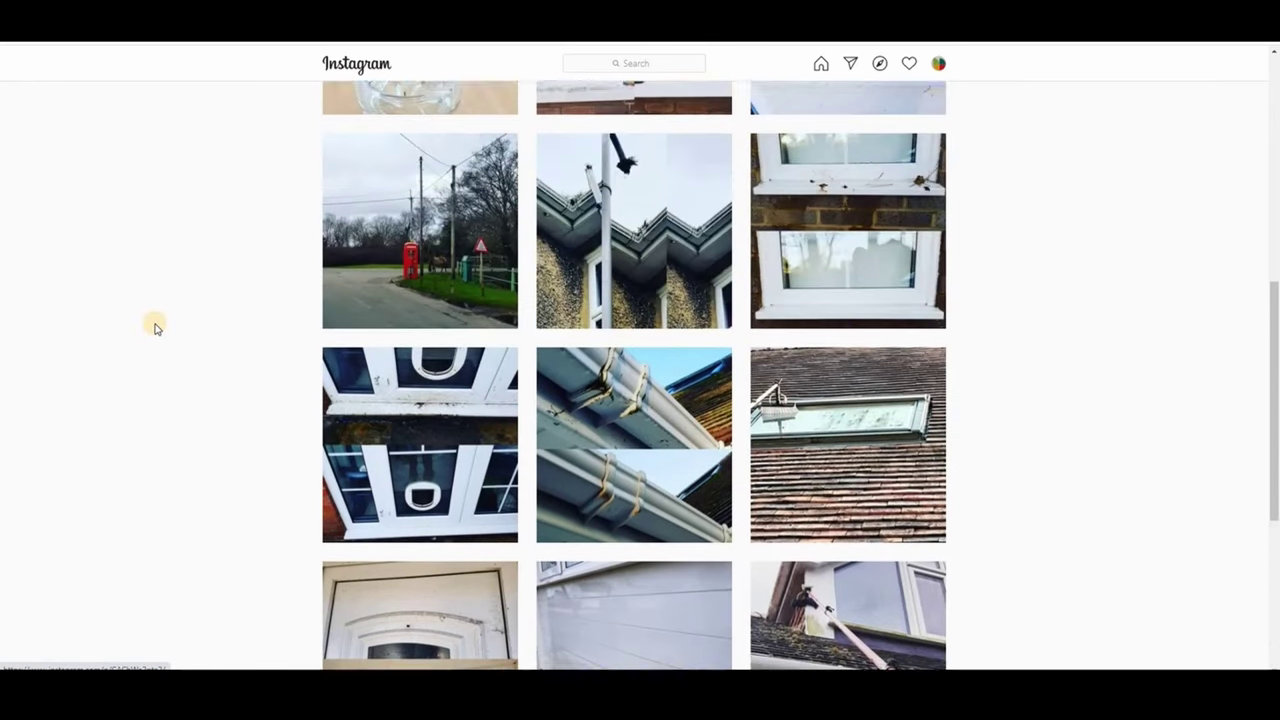
scroll(155, 327, "up", 4)
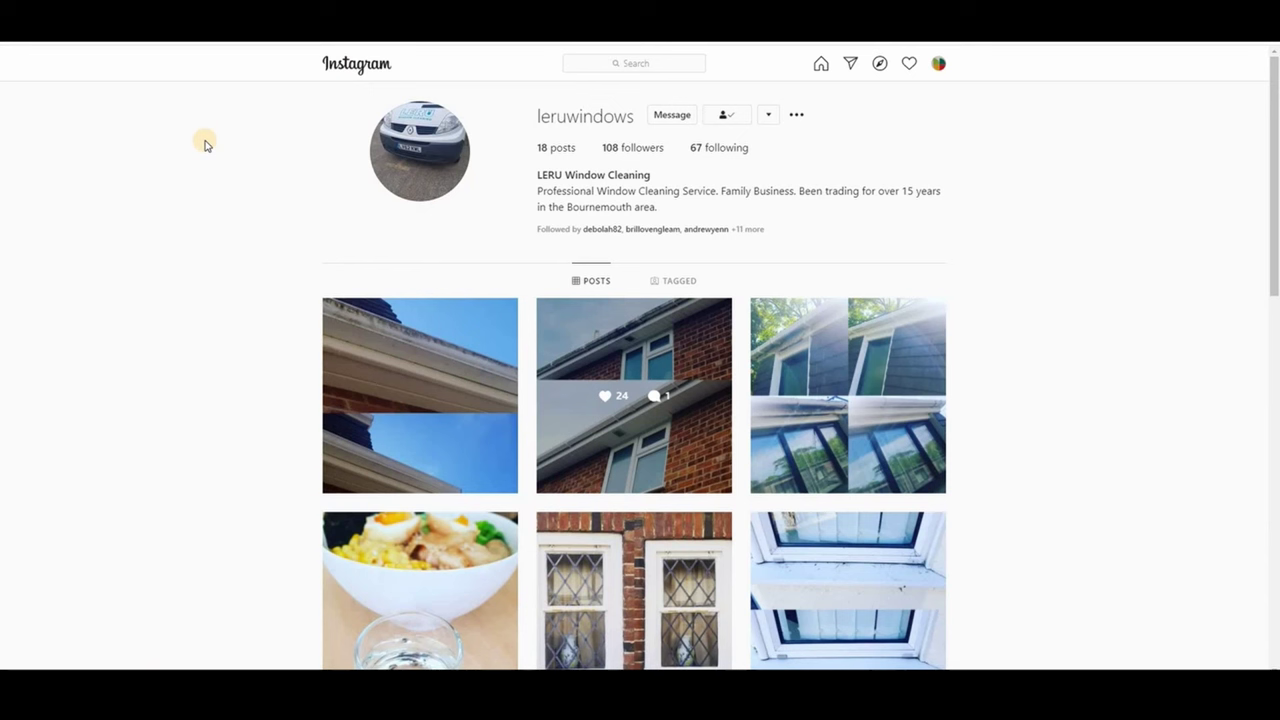
Step: Open the first post about the fascia soffit gutter job and try to save its before-and-after photo
left_click(365, 368)
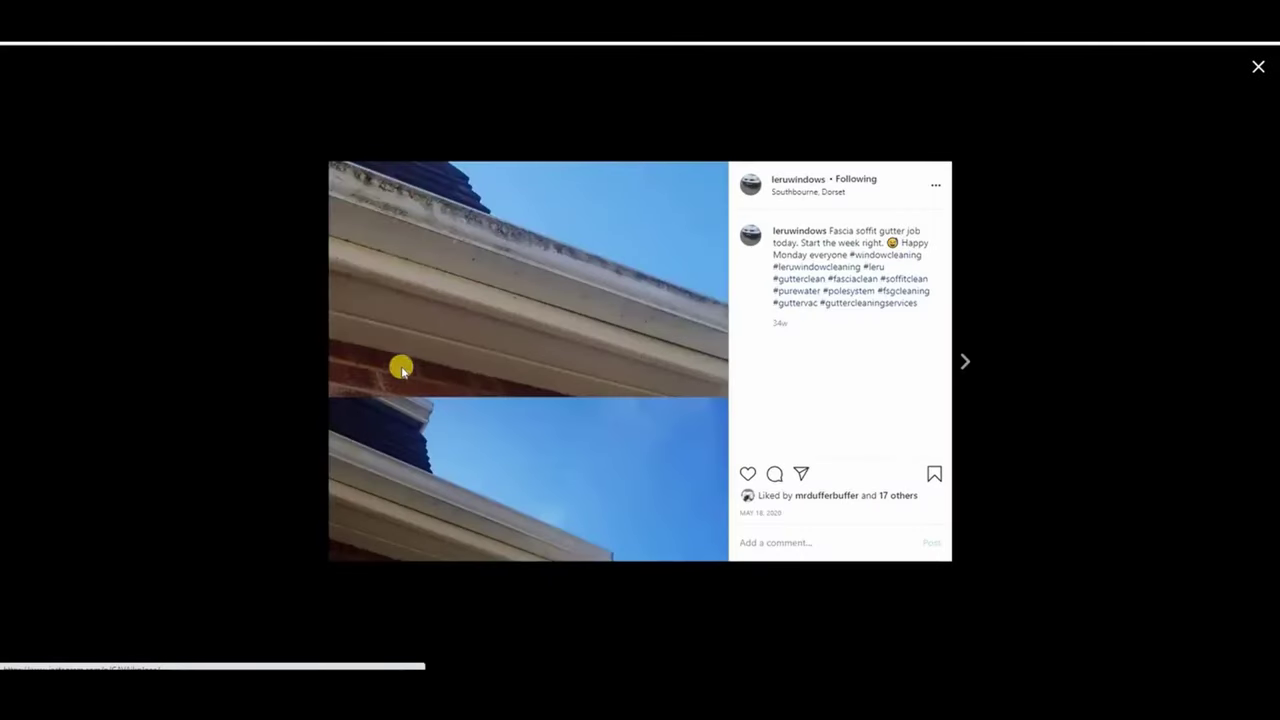
right_click(526, 357)
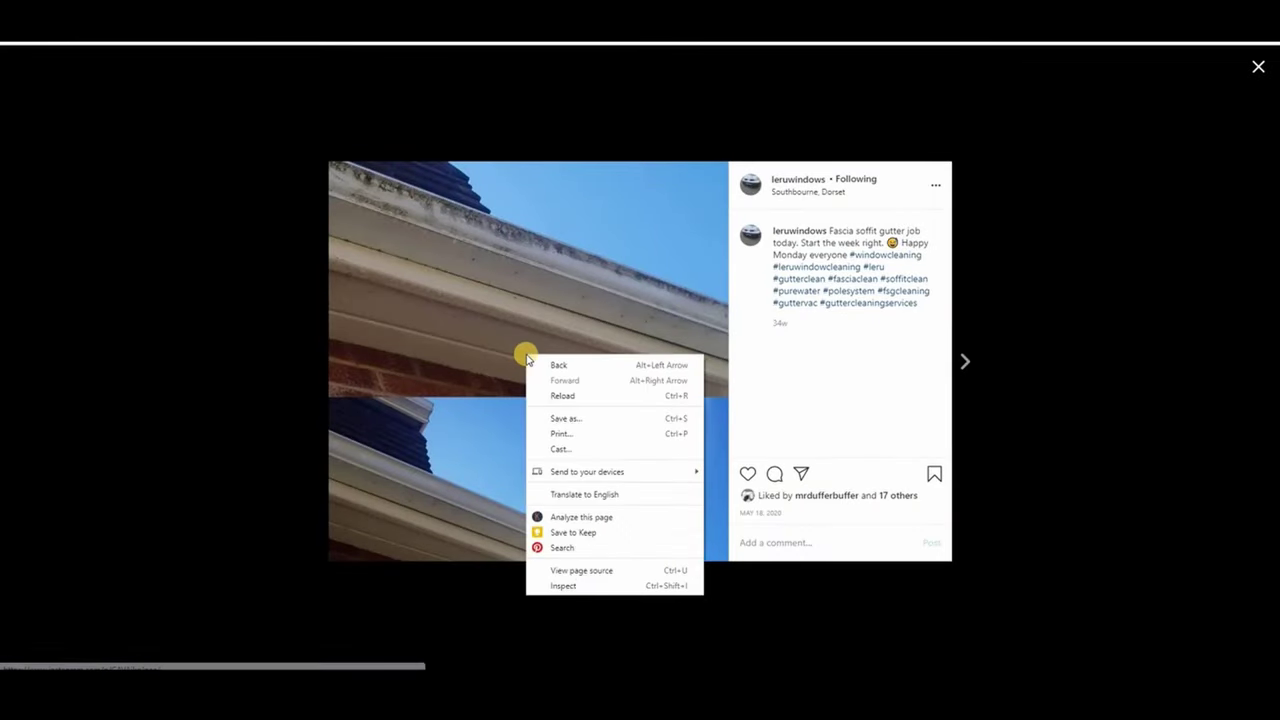
left_click(590, 420)
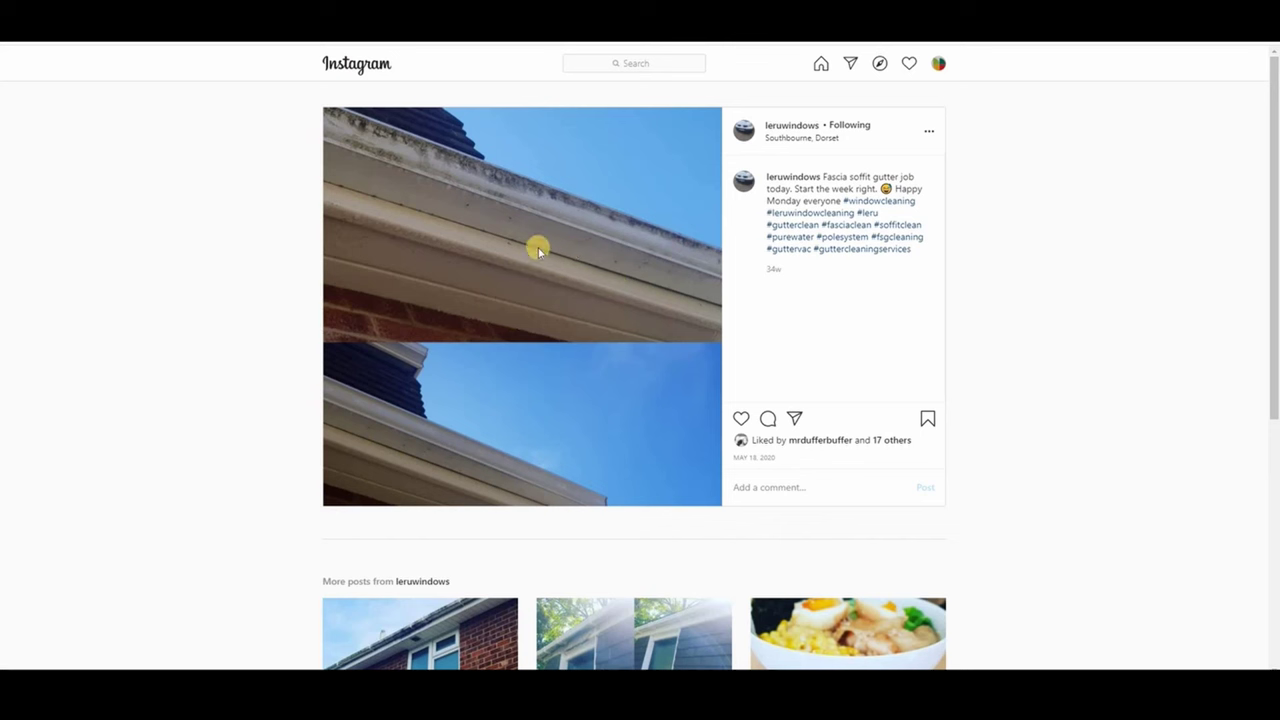
Step: Inspect the fascia soffit gutter photo's page code and expand the KL4Bh container to reveal its image element
right_click(533, 293)
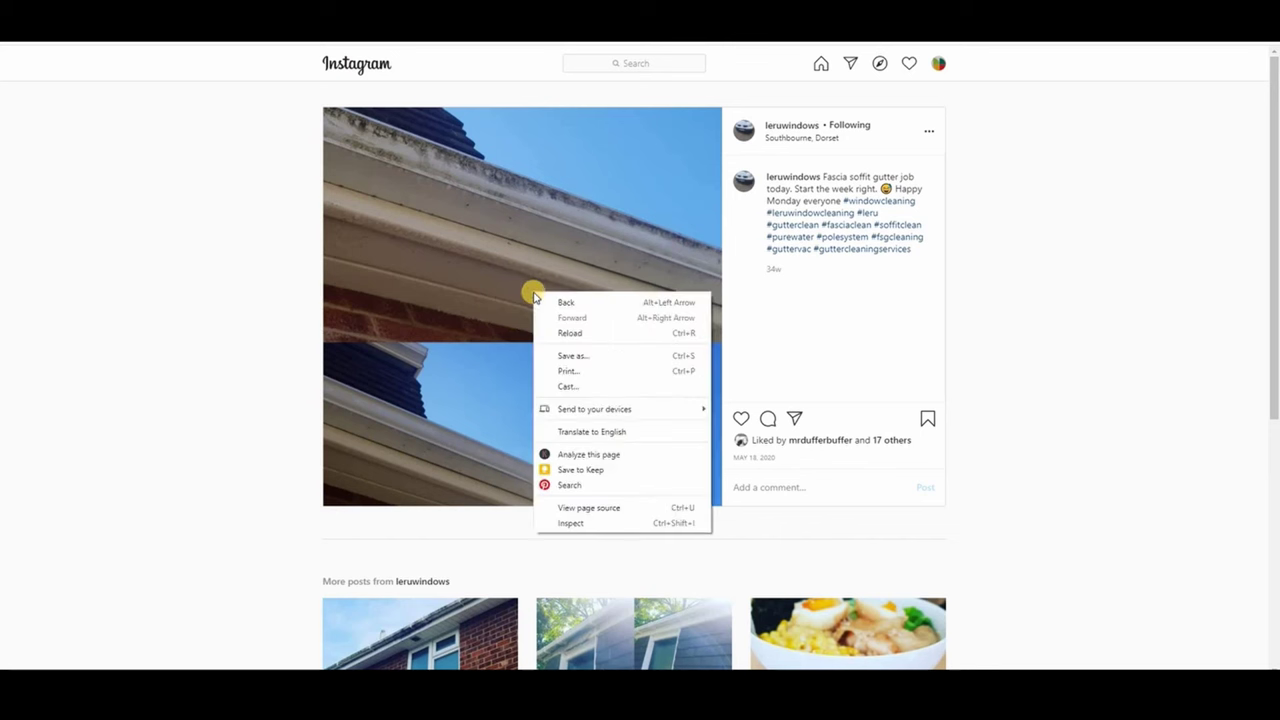
left_click(584, 523)
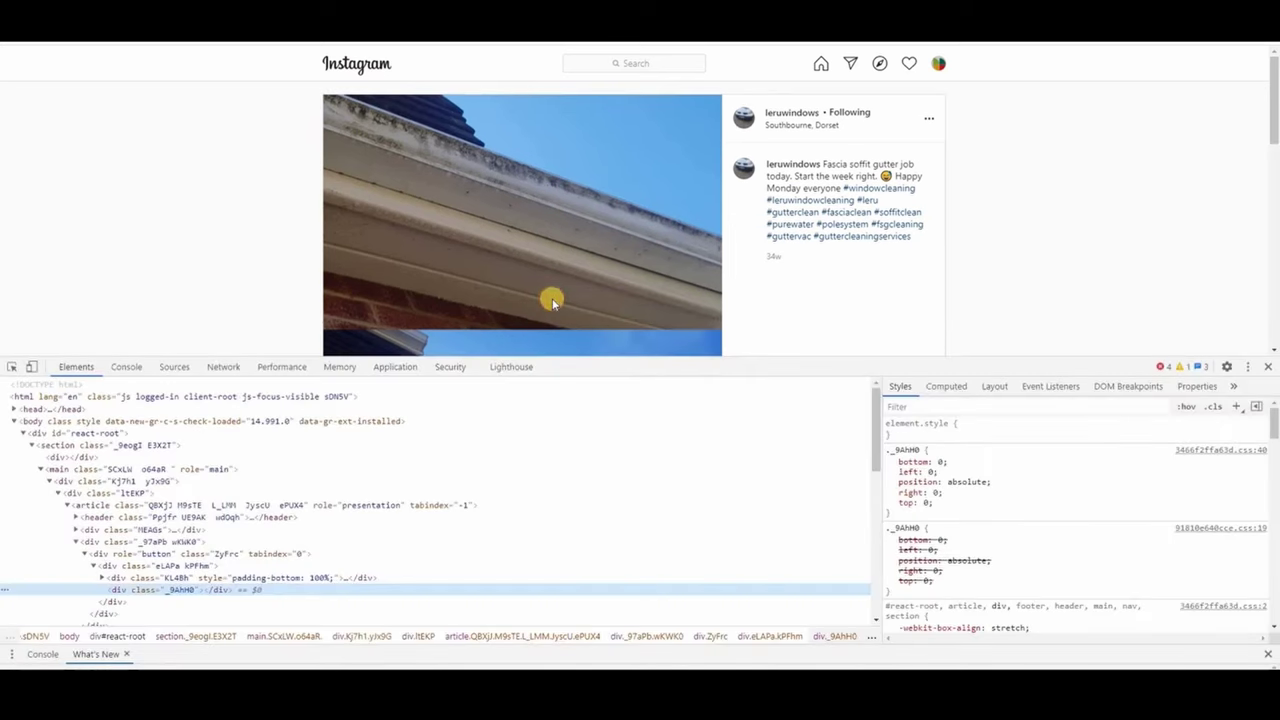
right_click(552, 297)
left_click(597, 529)
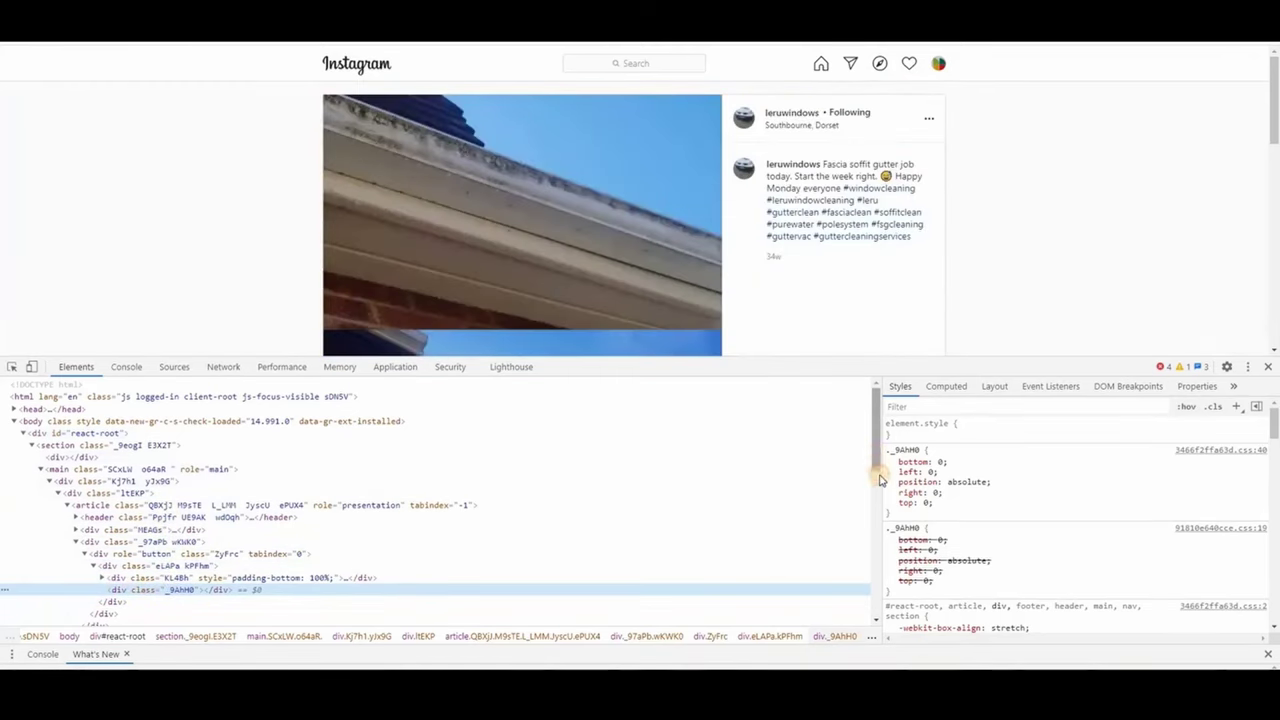
scroll(879, 484, "down", 2)
scroll(879, 484, "down", 1)
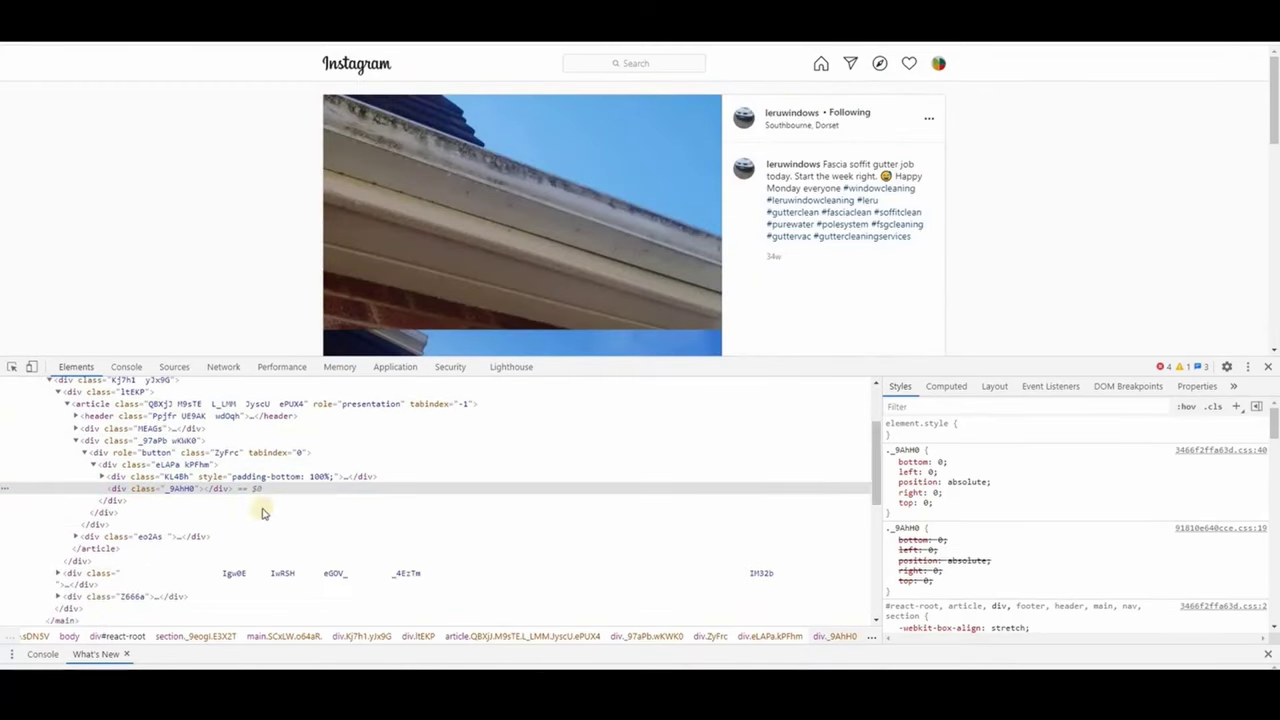
left_click(104, 478)
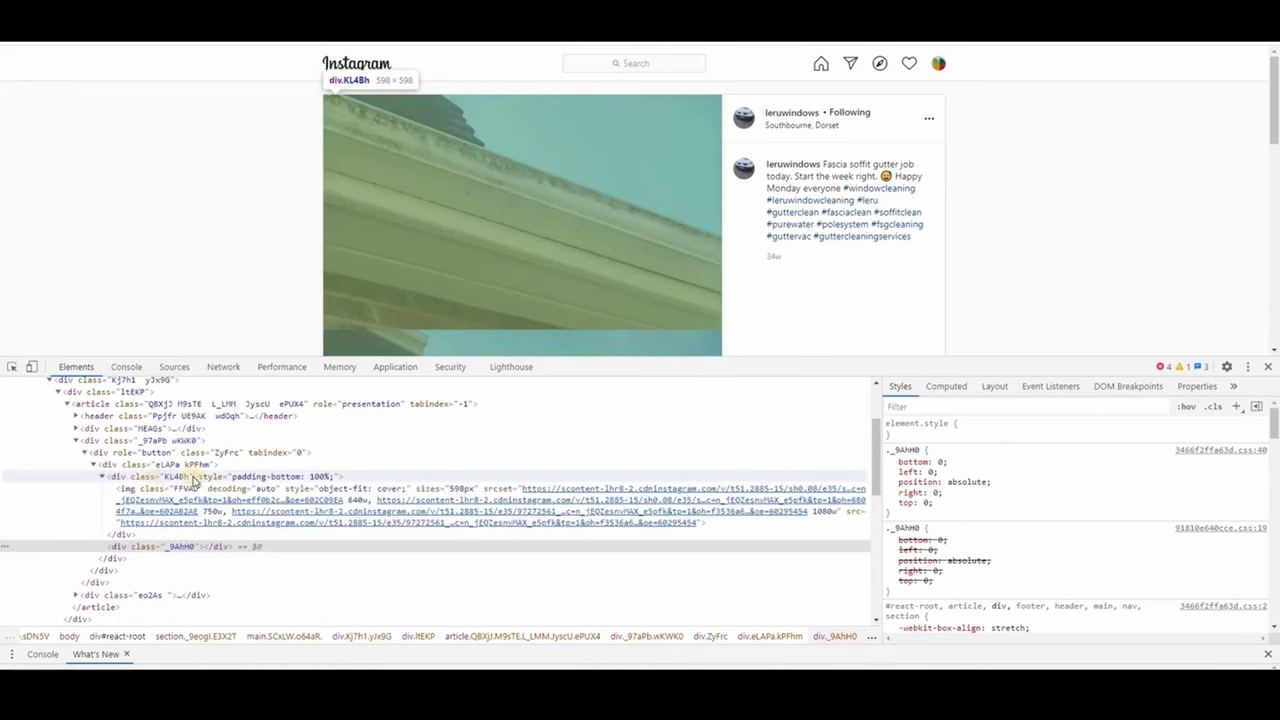
Step: Open the gutter photo's source image link from the image element in a new tab
mouse_move(259, 500)
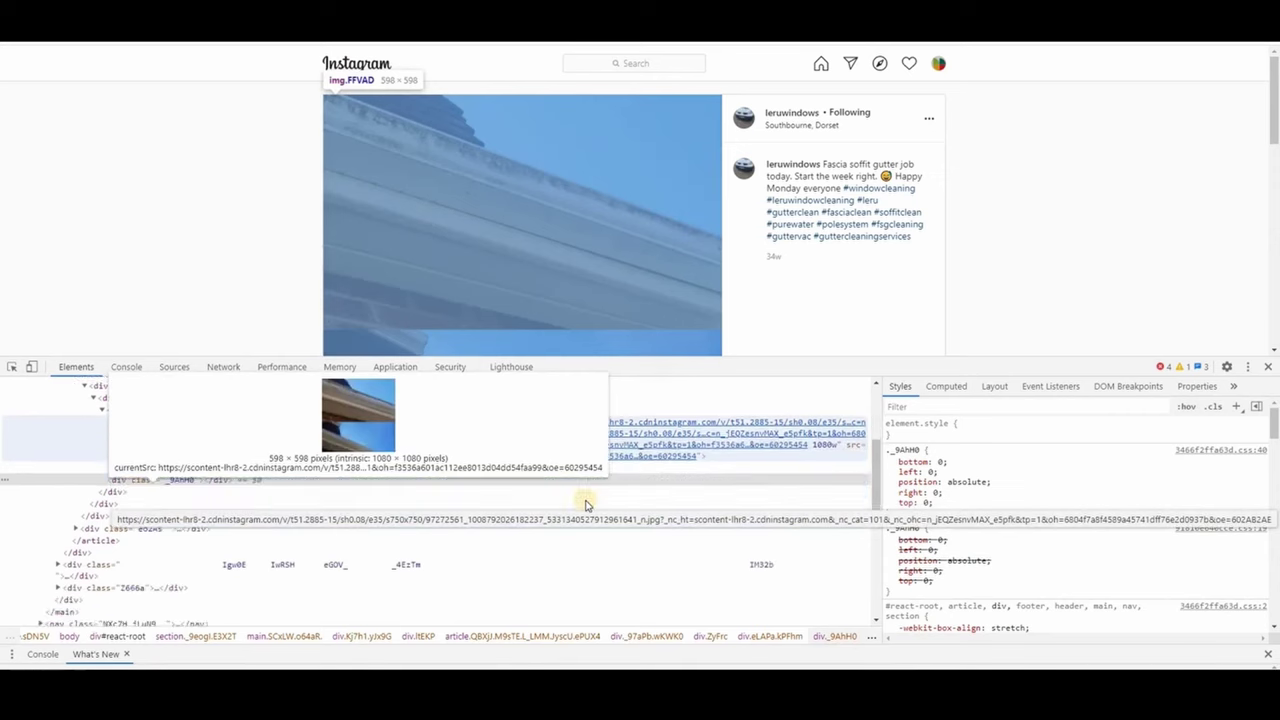
scroll(700, 490, "down", 1)
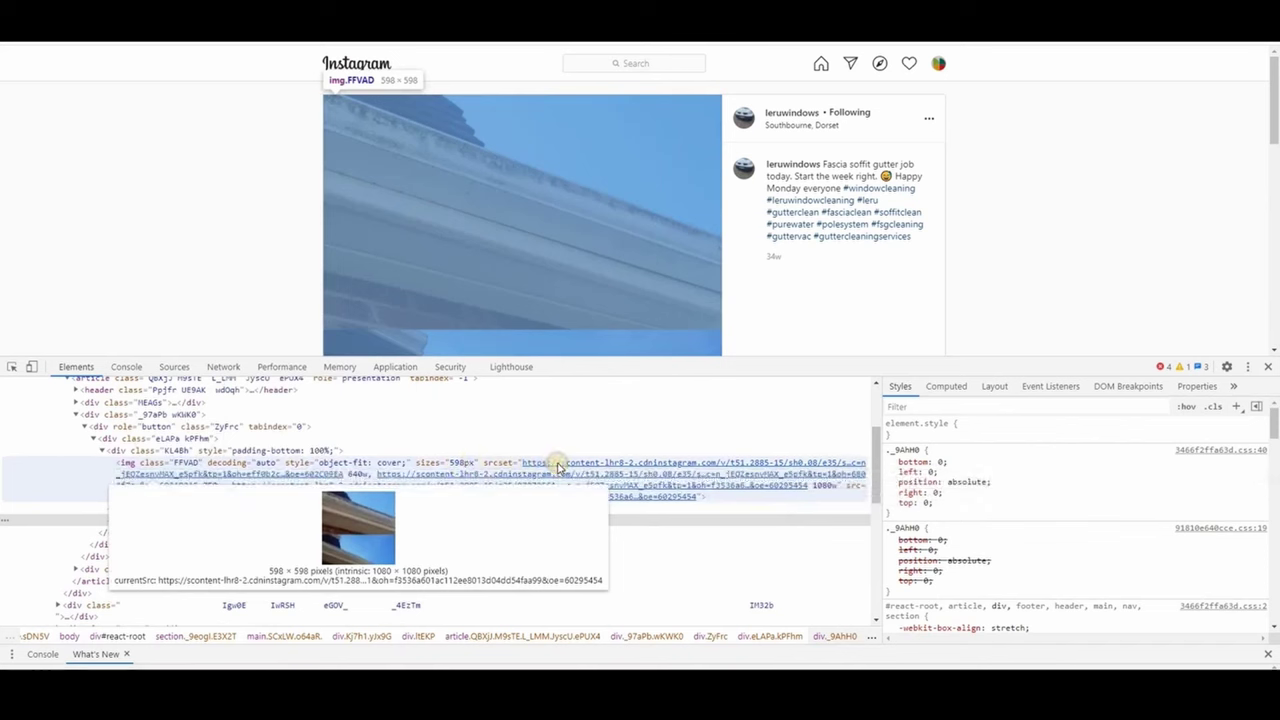
right_click(558, 466)
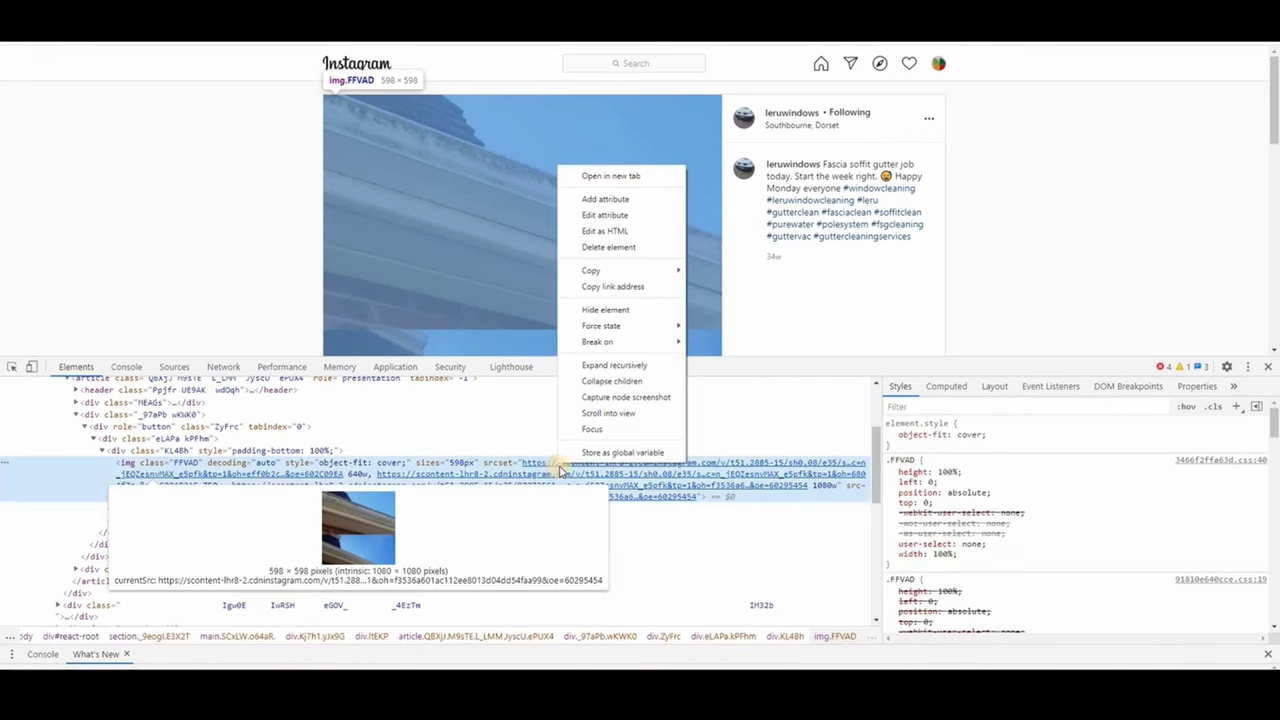
left_click(610, 176)
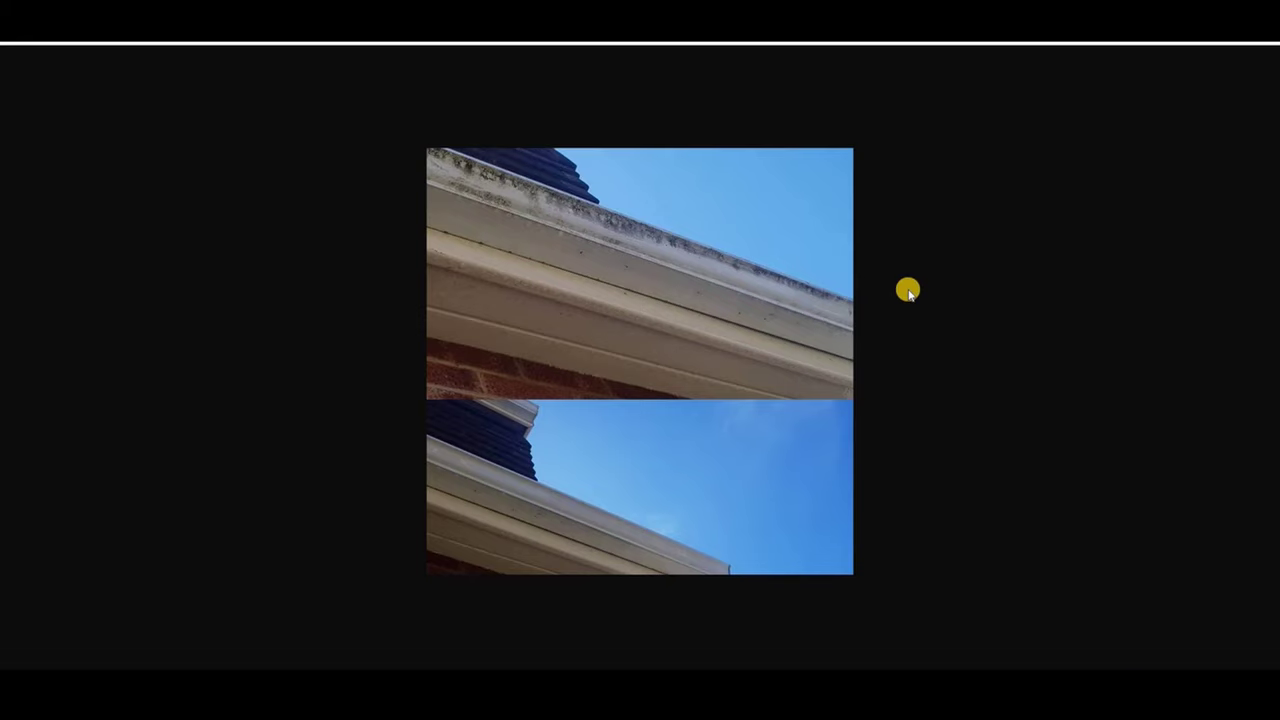
Step: Save the gutter before-and-after image under its suggested file name and close the image tab and developer tools
right_click(731, 313)
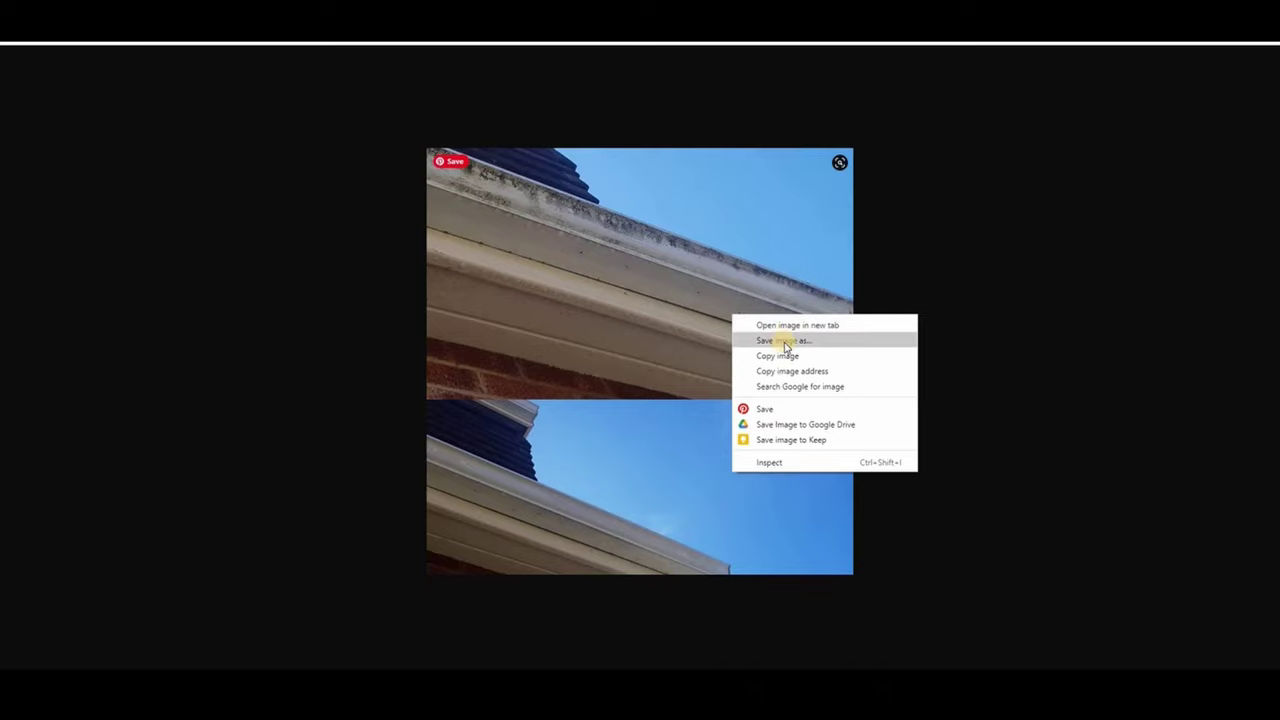
left_click(785, 343)
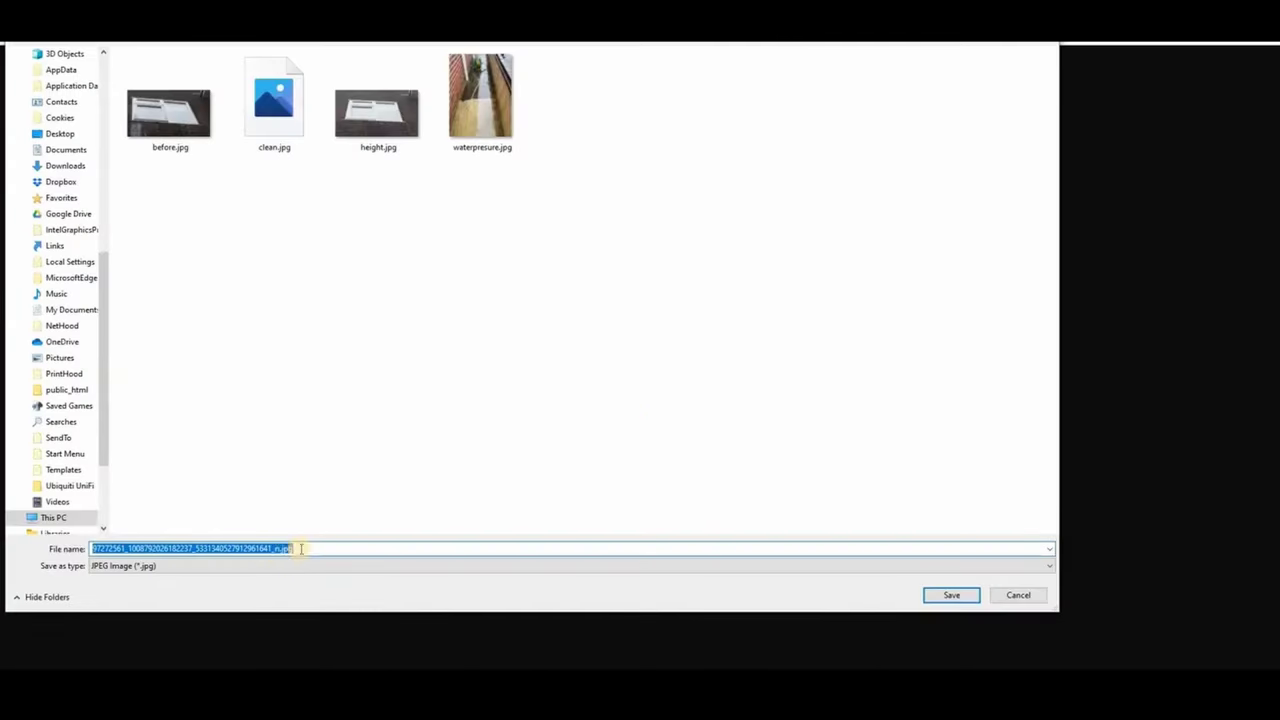
left_click(951, 596)
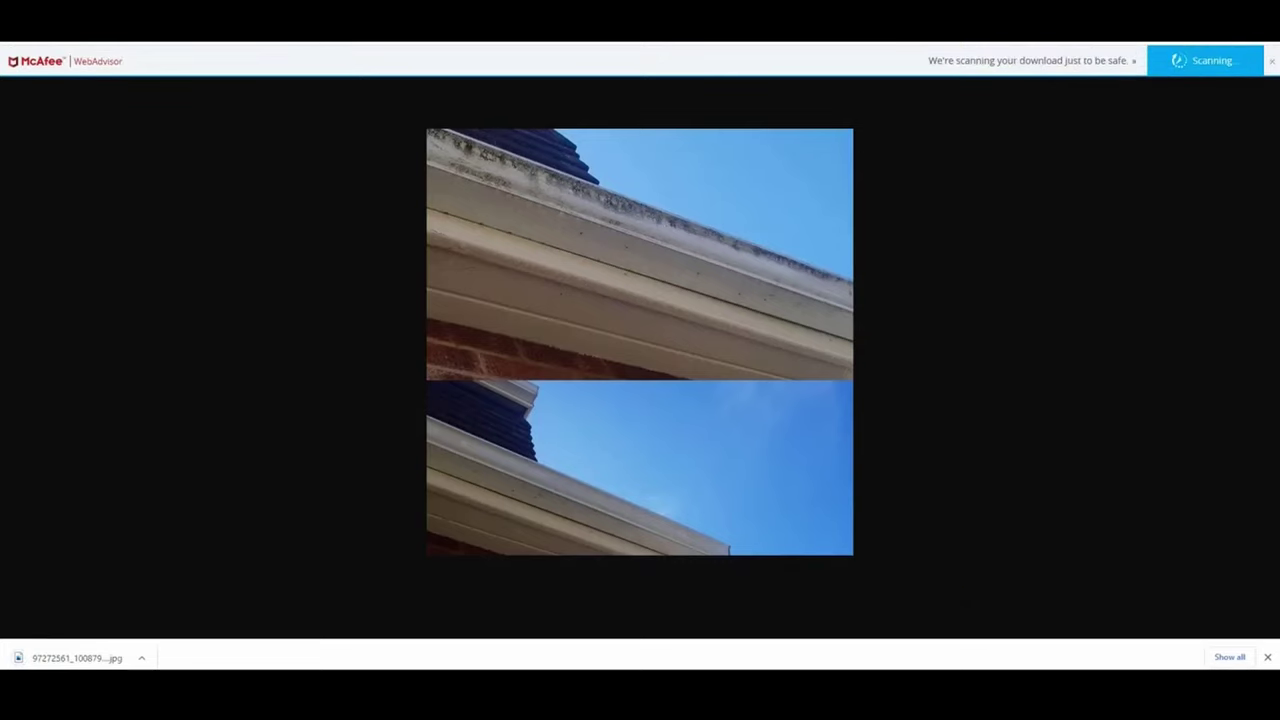
key("ctrl+w")
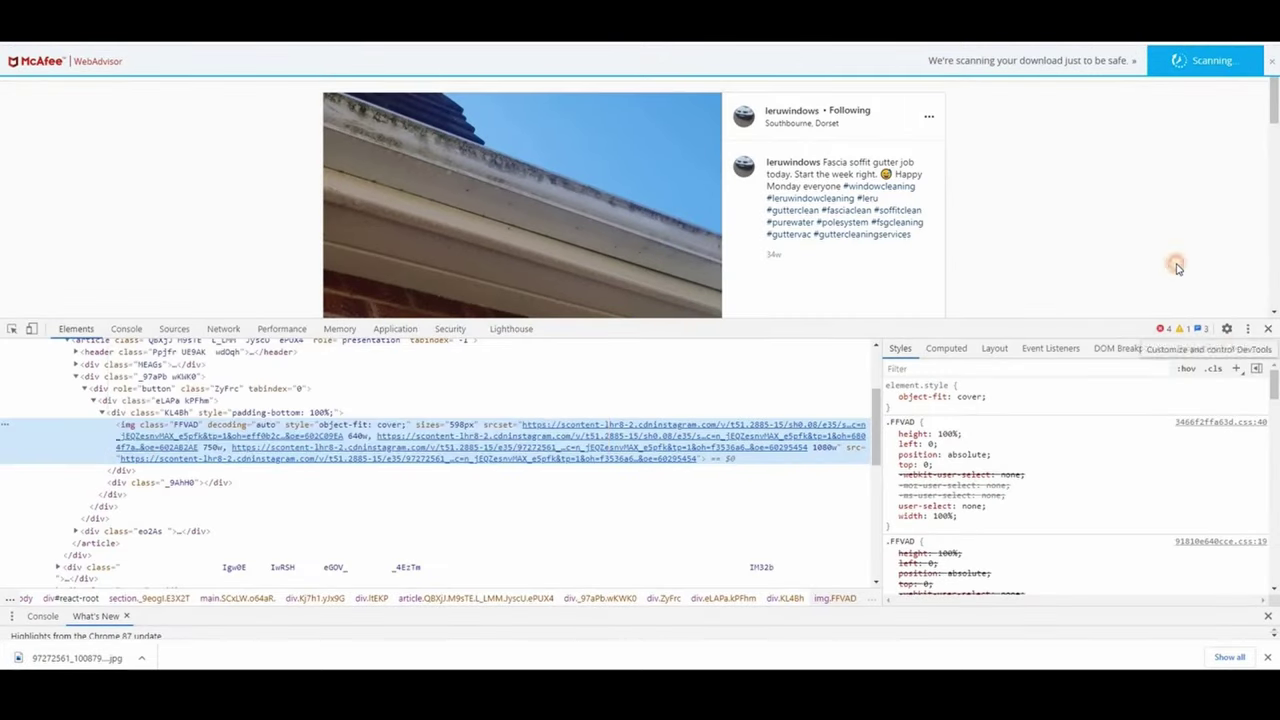
key("F12")
Step: Return to the leruwindows profile grid and open the second post, showing the brick house's roofline before and after
scroll(557, 320, "down", 4)
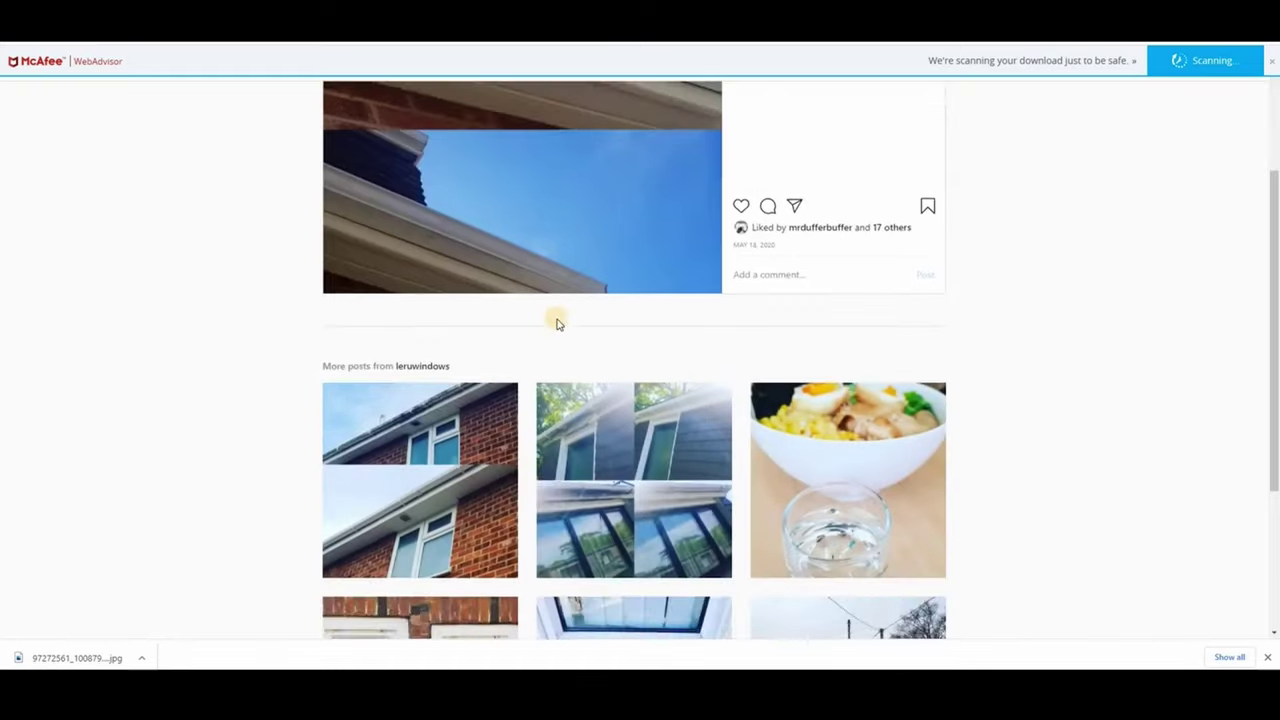
scroll(557, 323, "down", 1)
key("alt+Left")
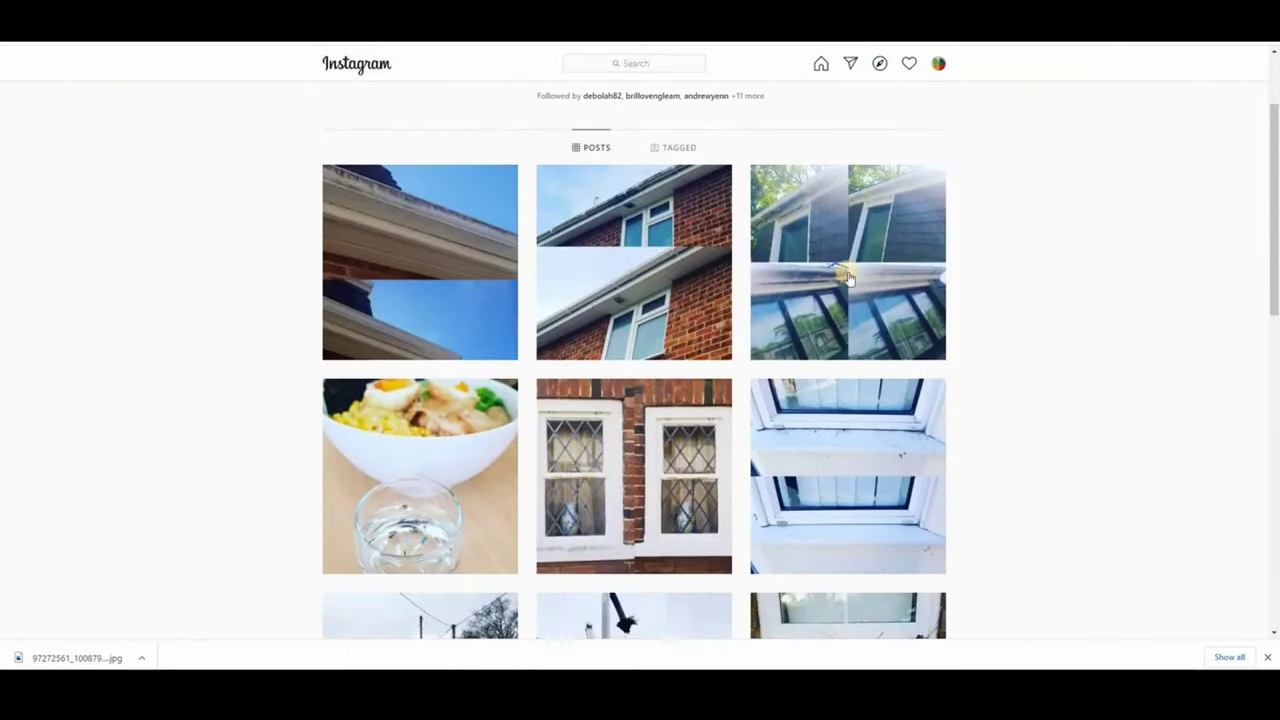
left_click(625, 292)
Step: Inspect the brick house photo's code, expand its KL4Bh container and open the 1080w image link in a new tab
right_click(598, 297)
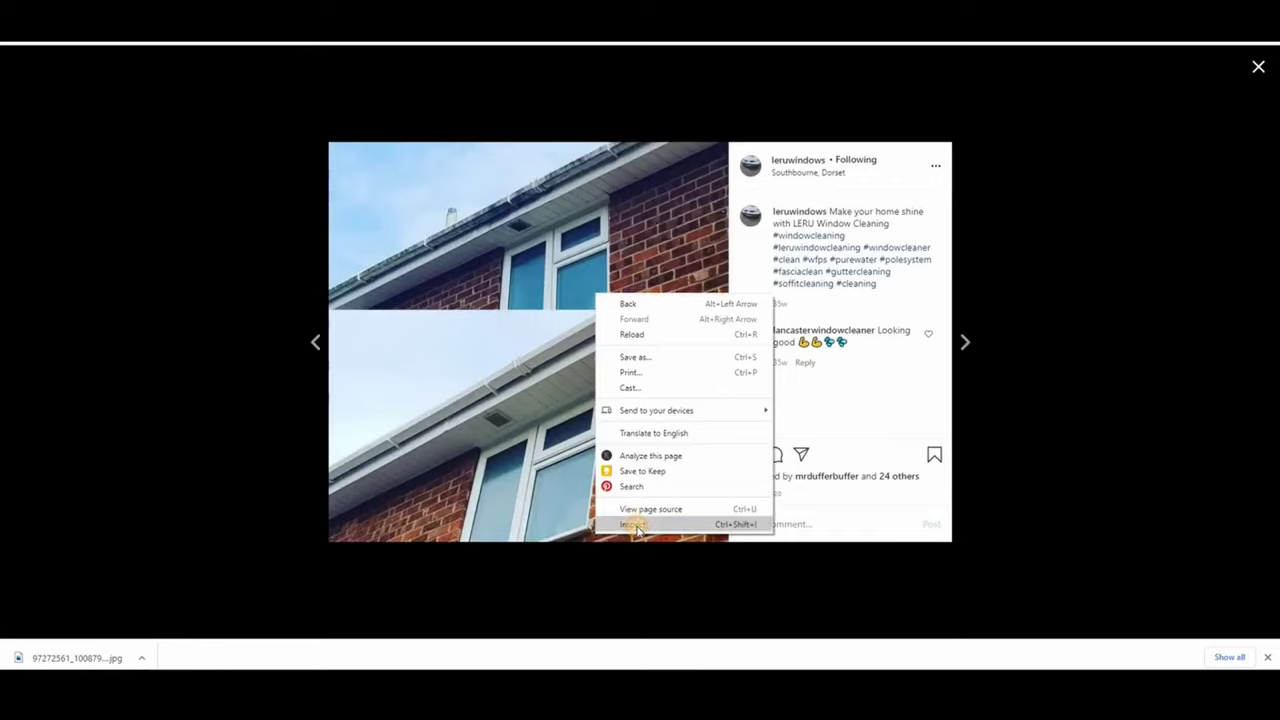
left_click(636, 526)
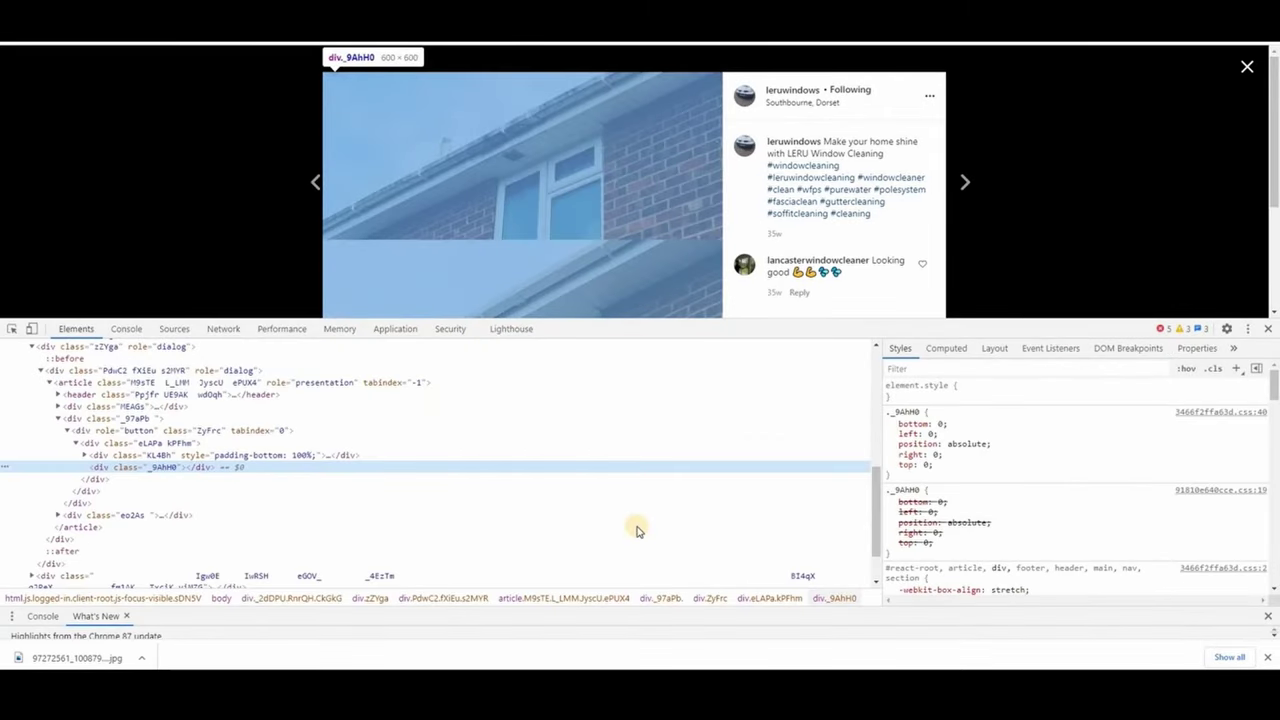
left_click(200, 456)
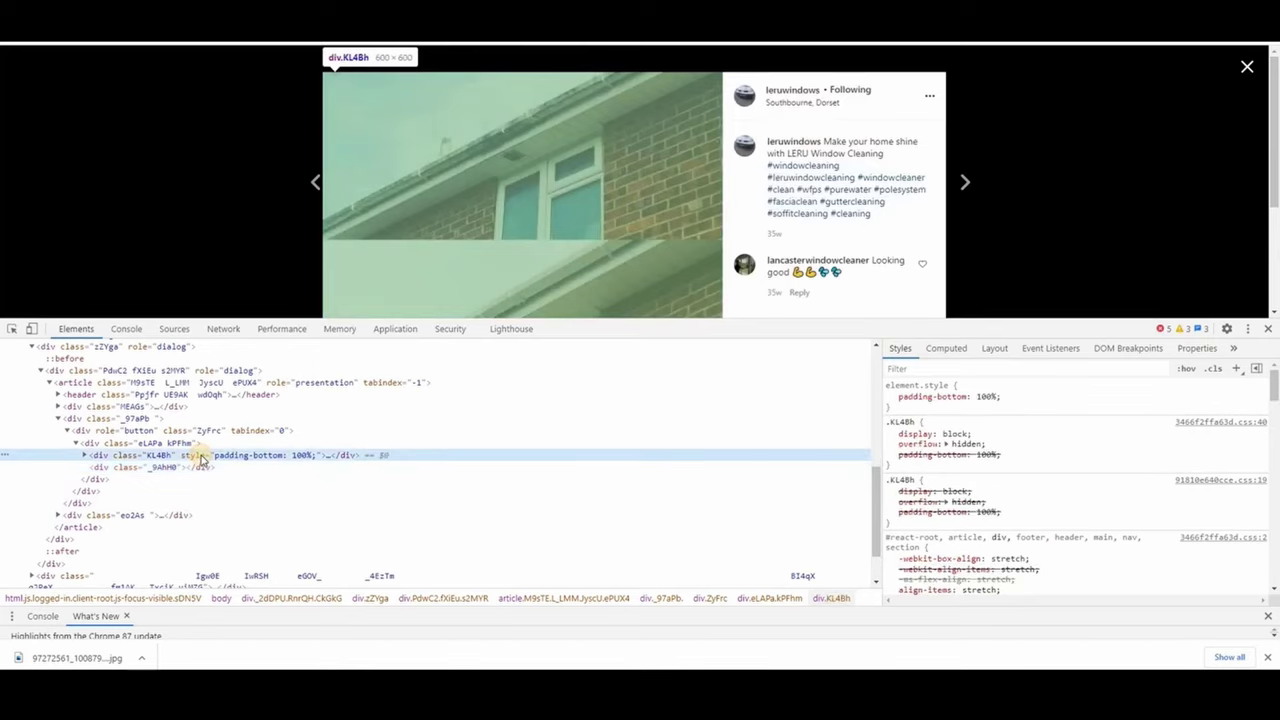
left_click(85, 455)
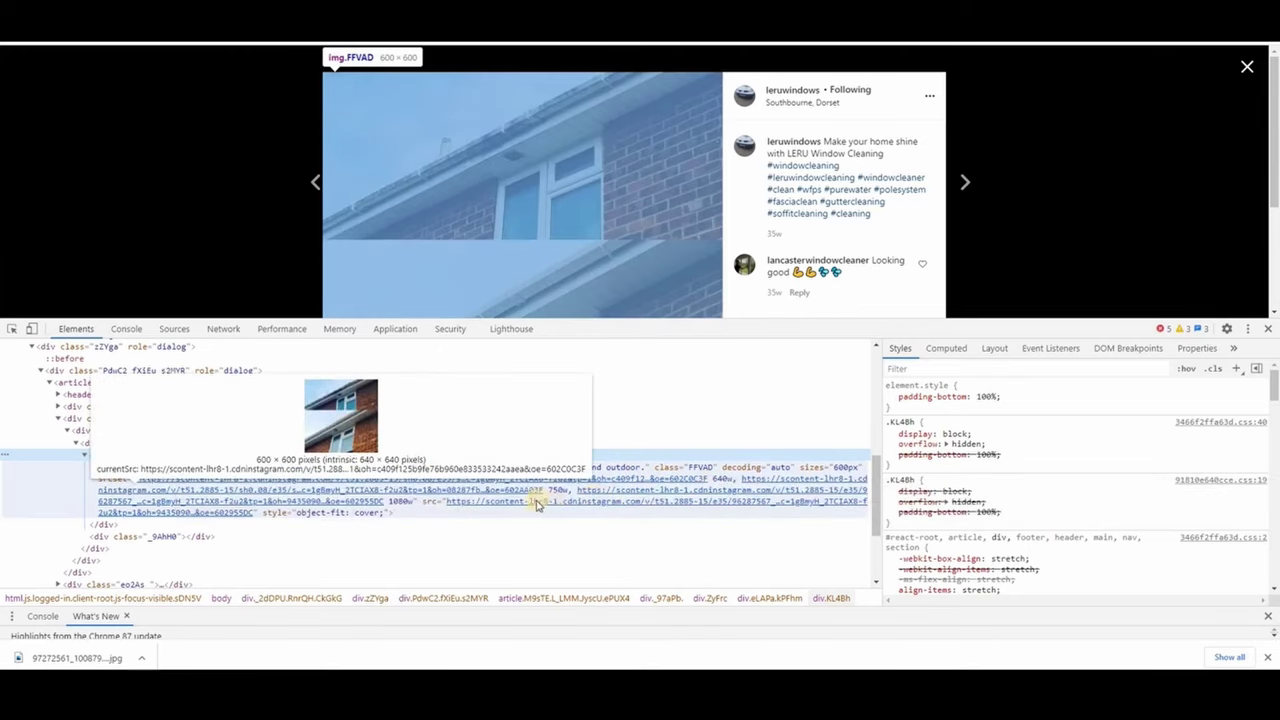
right_click(609, 492)
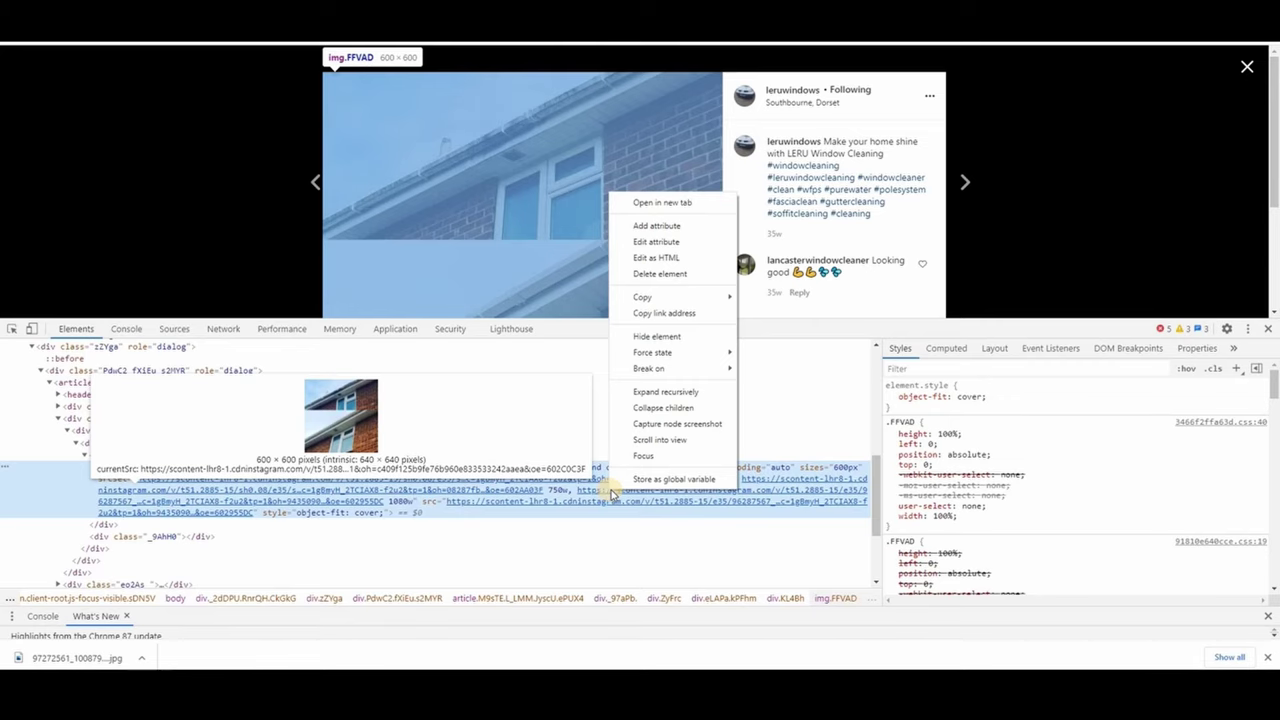
left_click(708, 204)
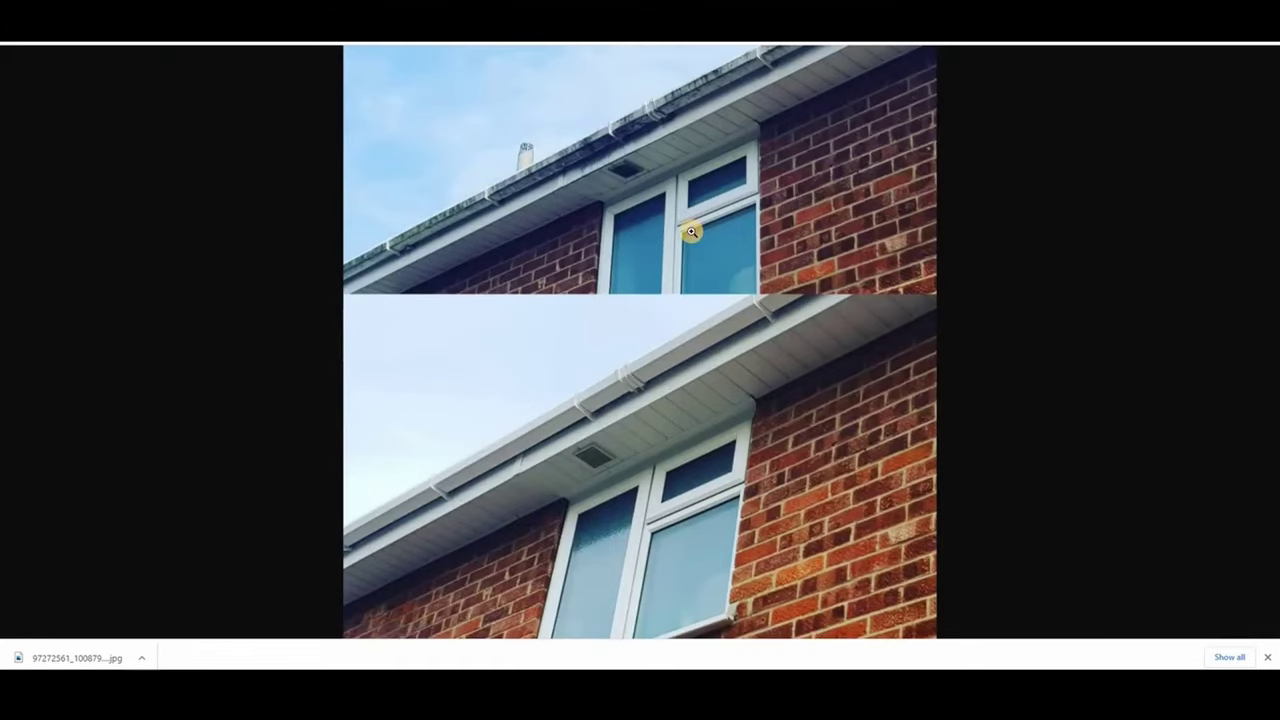
Step: Save the brick house before-and-after image as a JPEG under its suggested file name
right_click(700, 232)
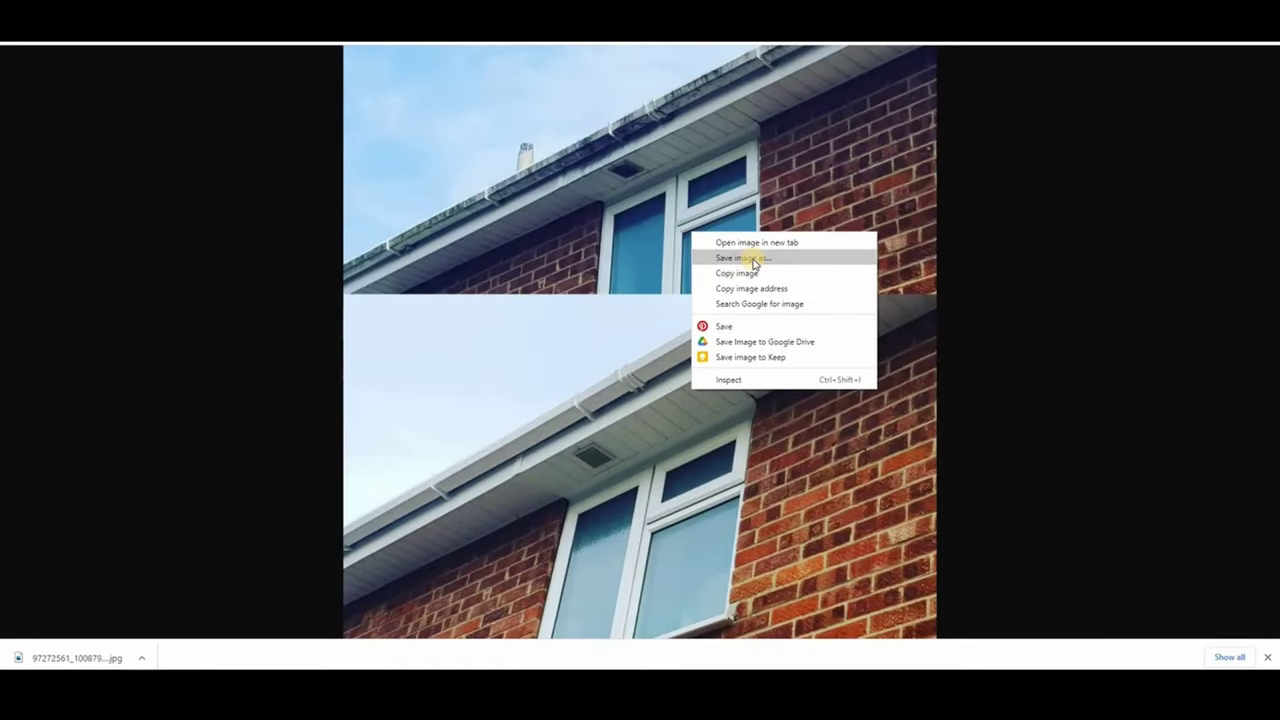
left_click(754, 262)
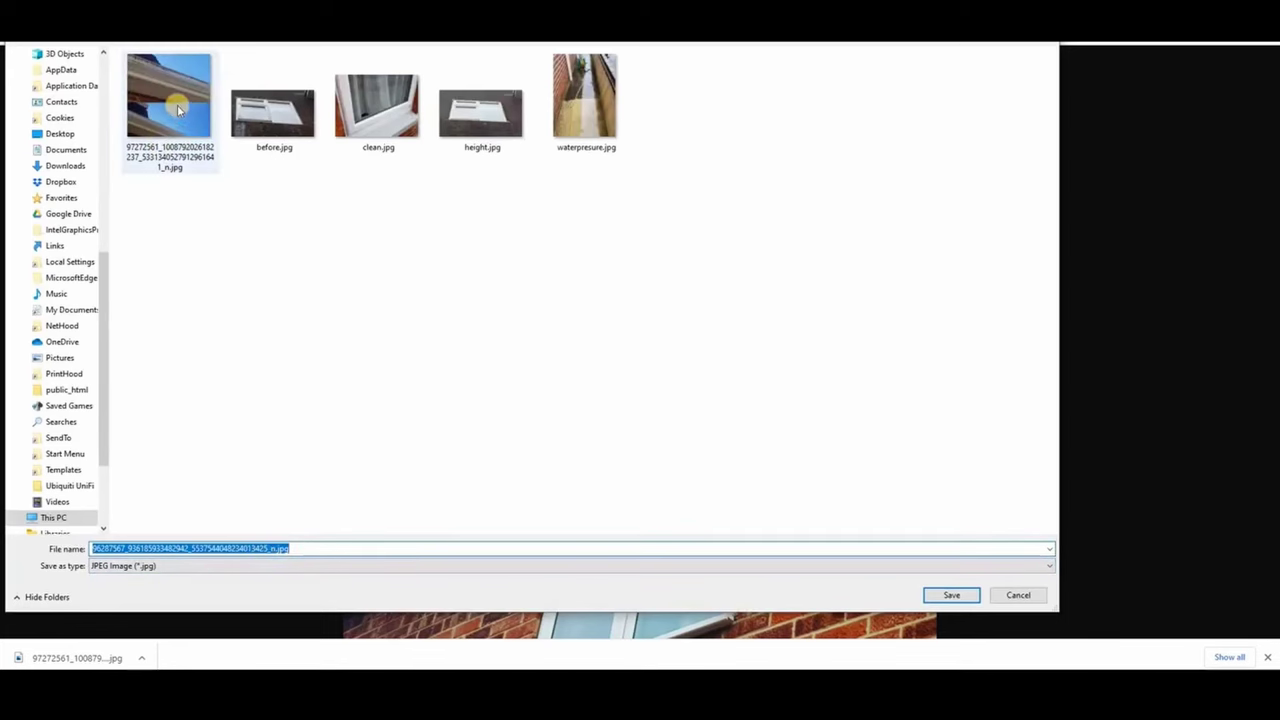
left_click(962, 596)
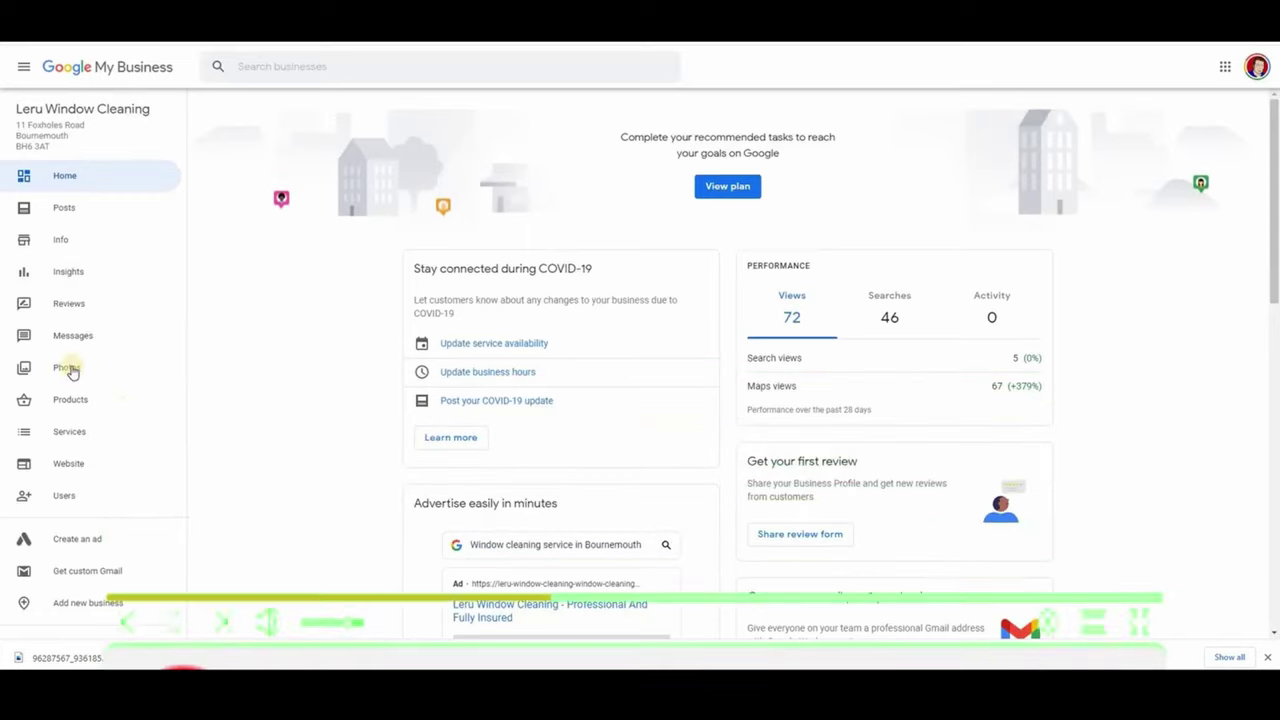
Step: In Google My Business, upload the two saved Instagram before-and-after photos to Leru Window Cleaning's photos
left_click(68, 368)
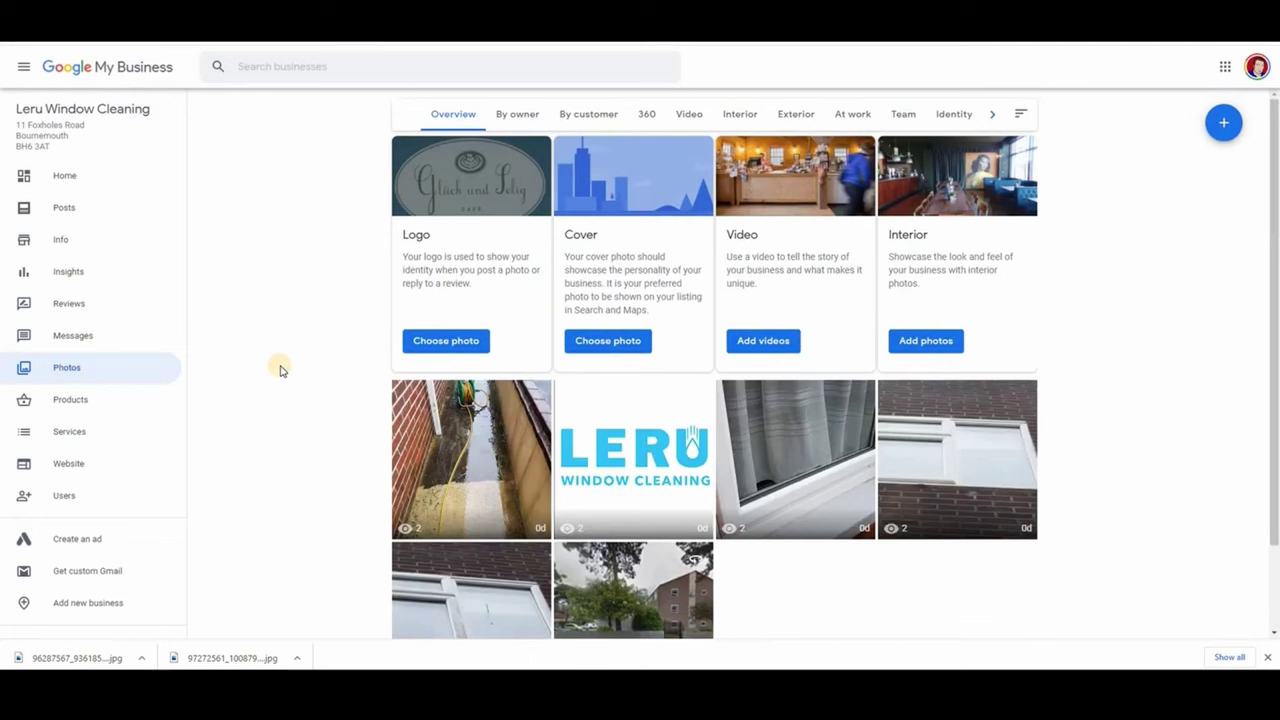
left_click(944, 344)
left_click(1222, 123)
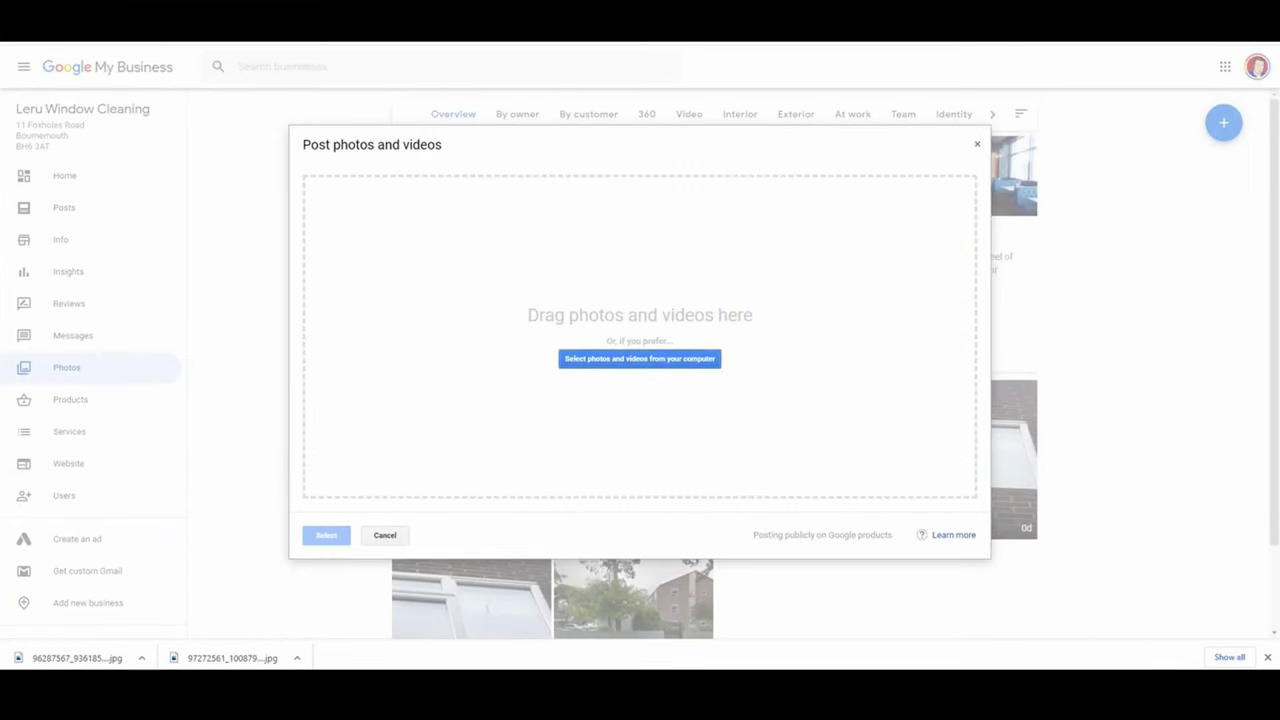
left_click_drag(257, 302, 460, 304)
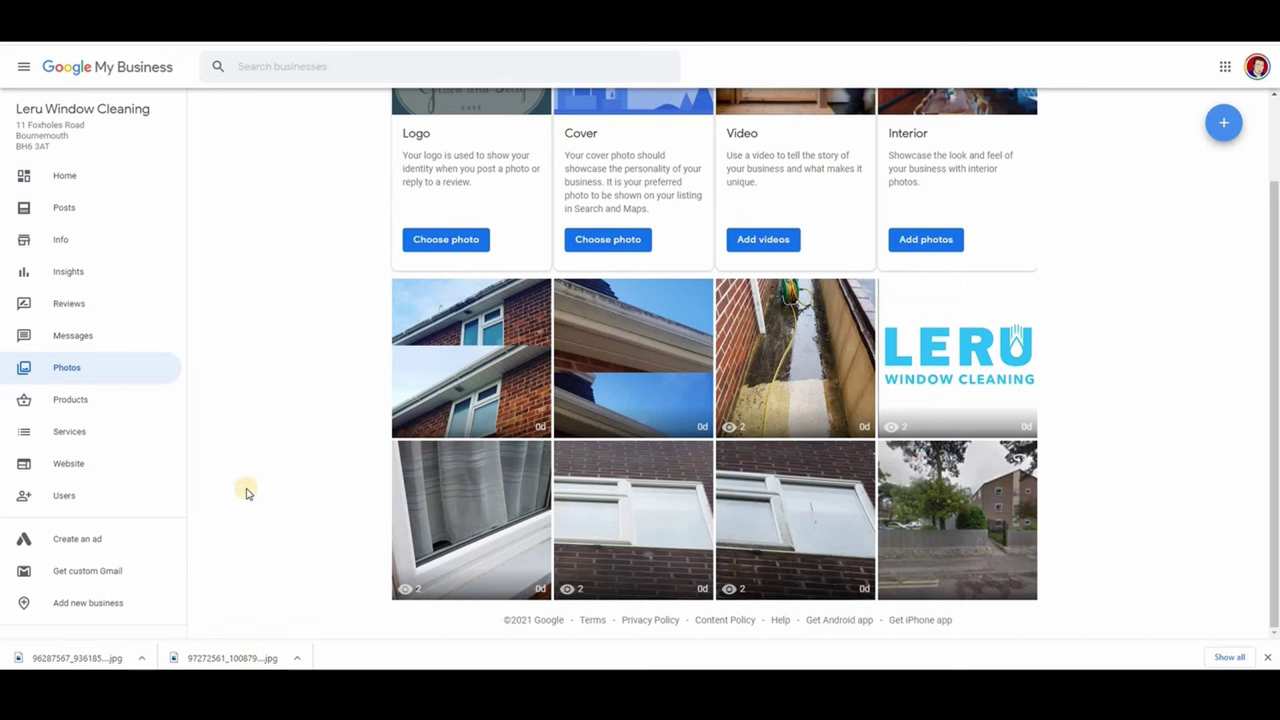
Step: Choose logo.png from the Scrapbook Photos album as the business logo
scroll(296, 395, "up", 1)
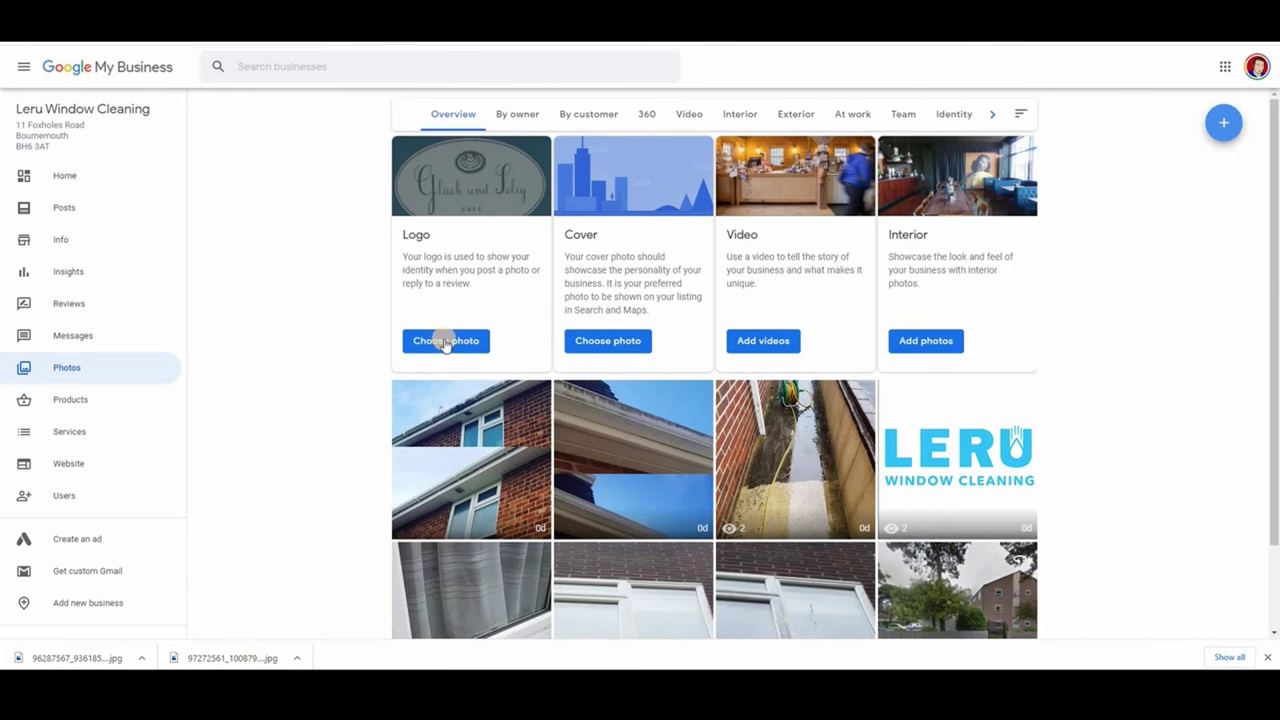
left_click(446, 341)
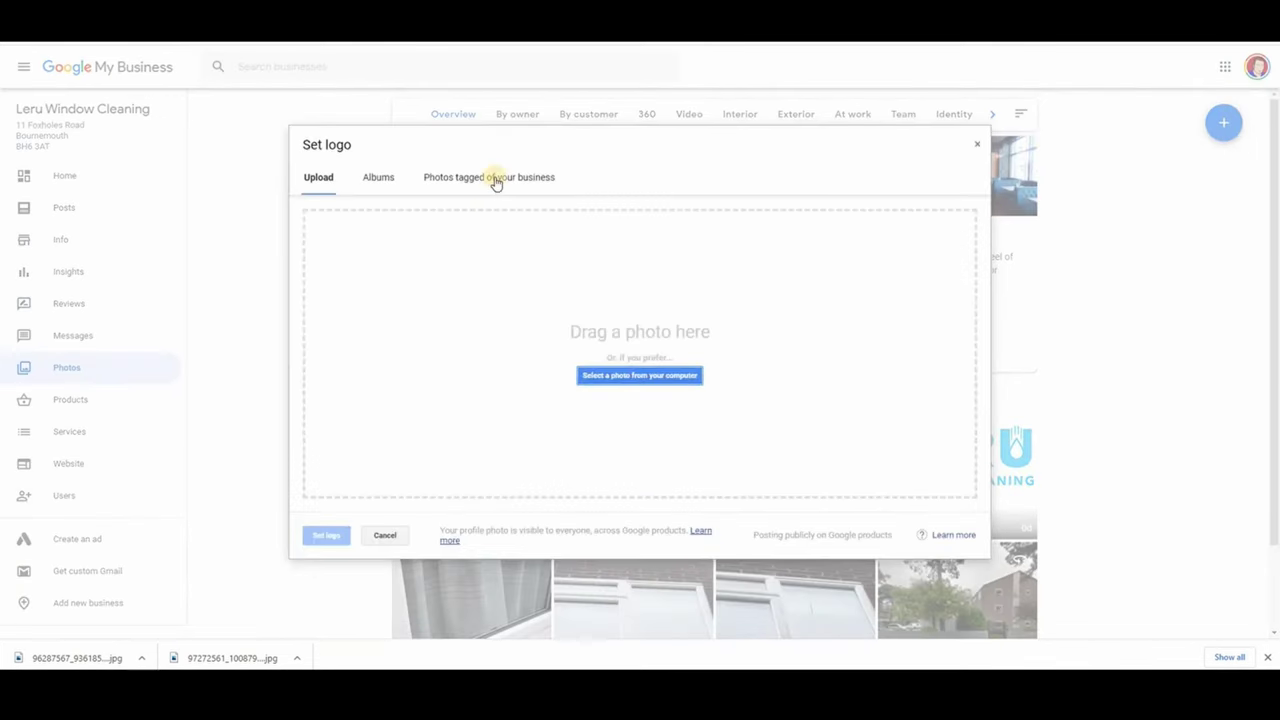
left_click(380, 179)
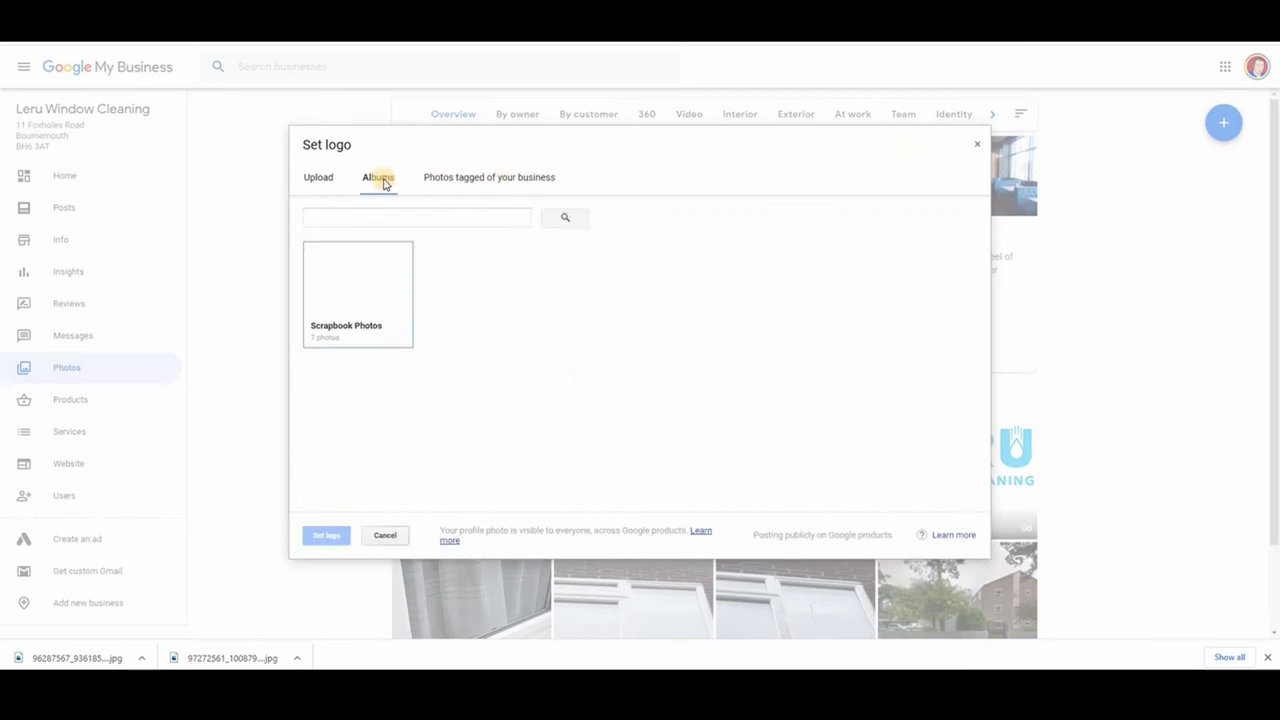
left_click(368, 289)
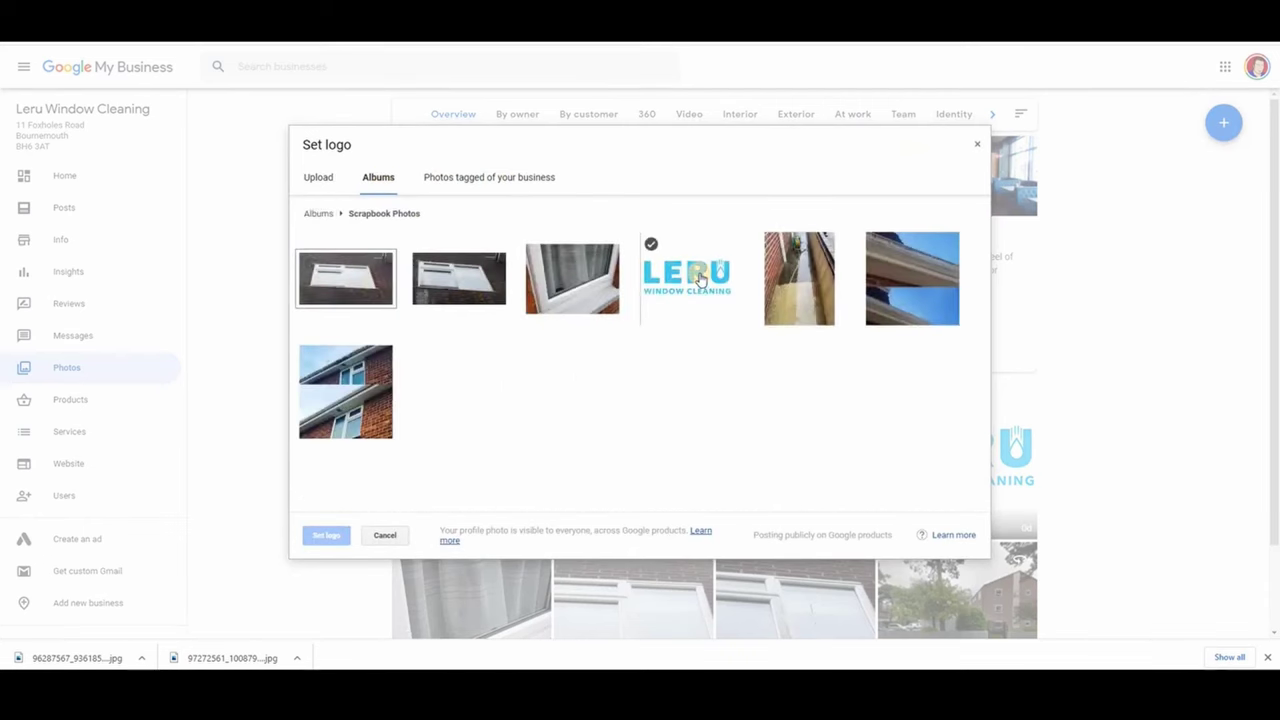
left_click(700, 274)
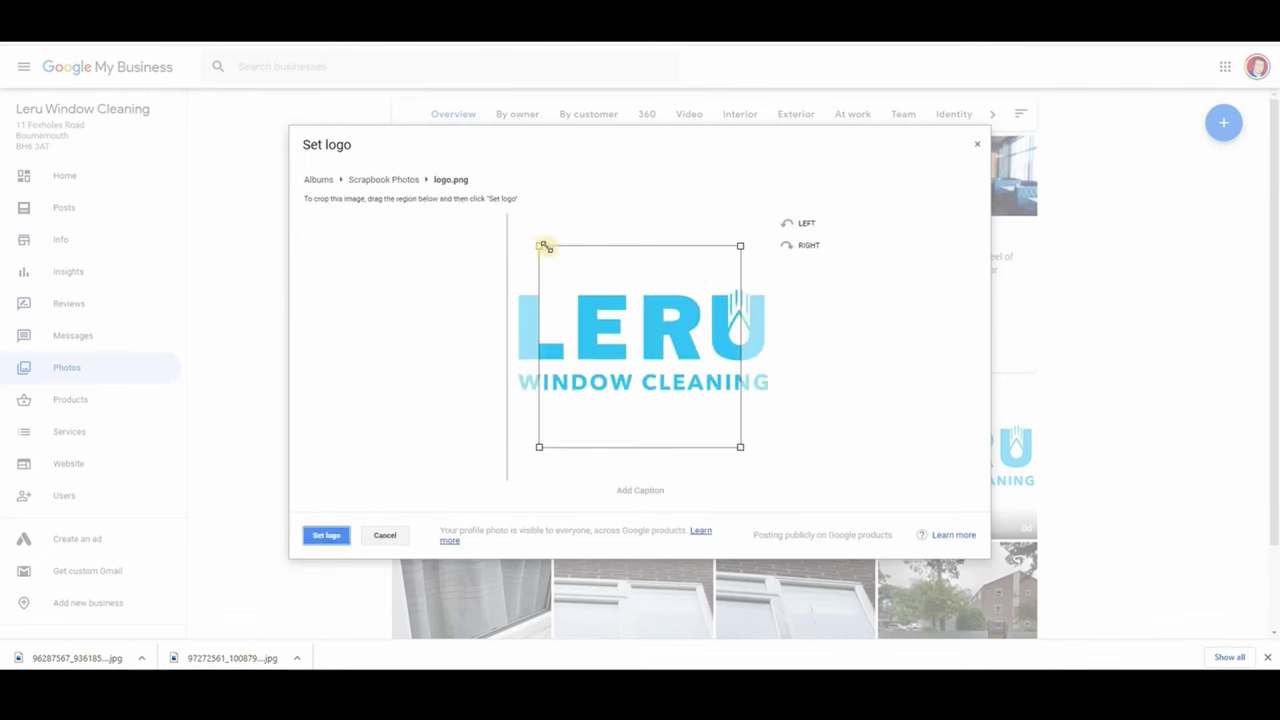
Step: Enlarge the logo's crop region so it covers the full LERU Window Cleaning artwork
left_click_drag(521, 232, 513, 226)
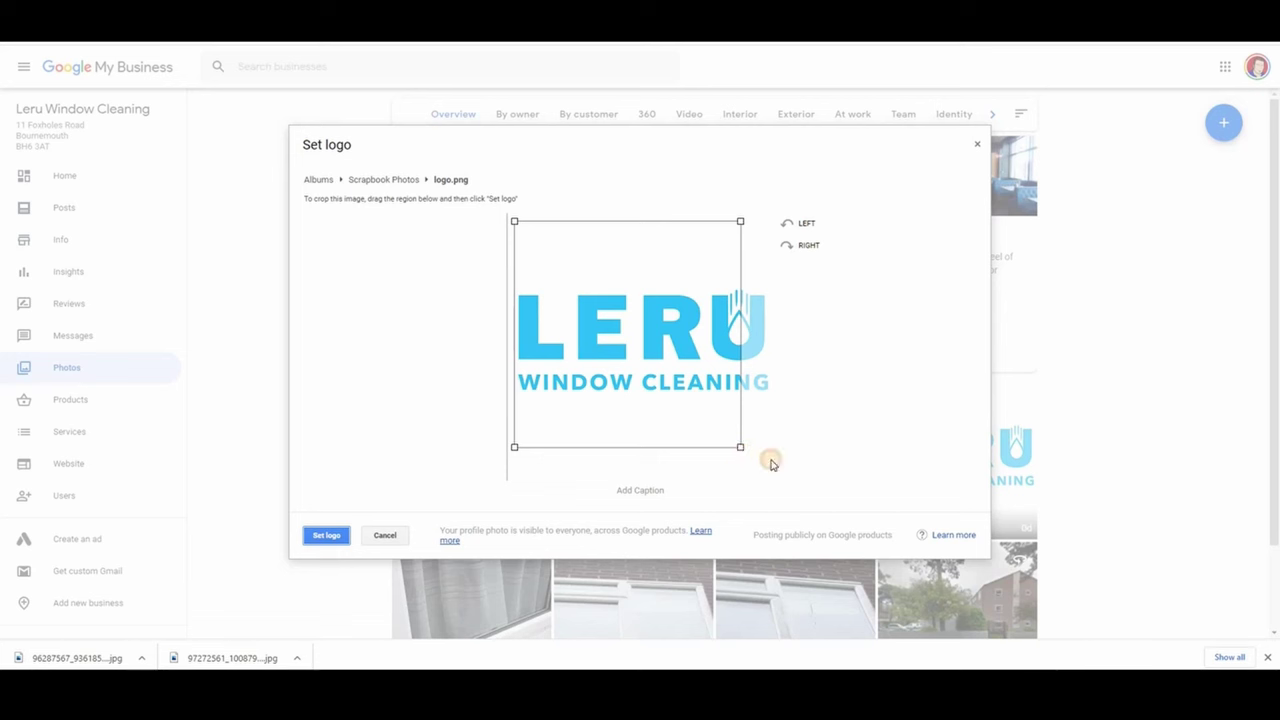
left_click_drag(771, 463, 786, 472)
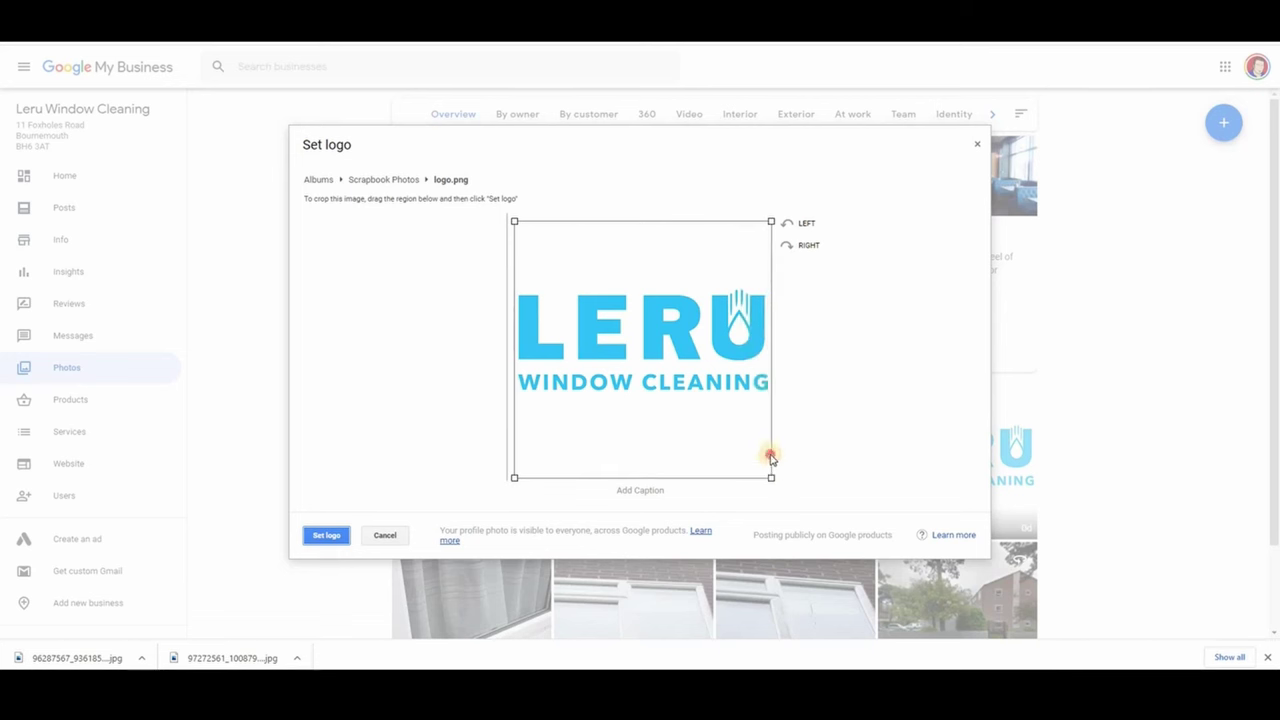
left_click_drag(770, 457, 794, 455)
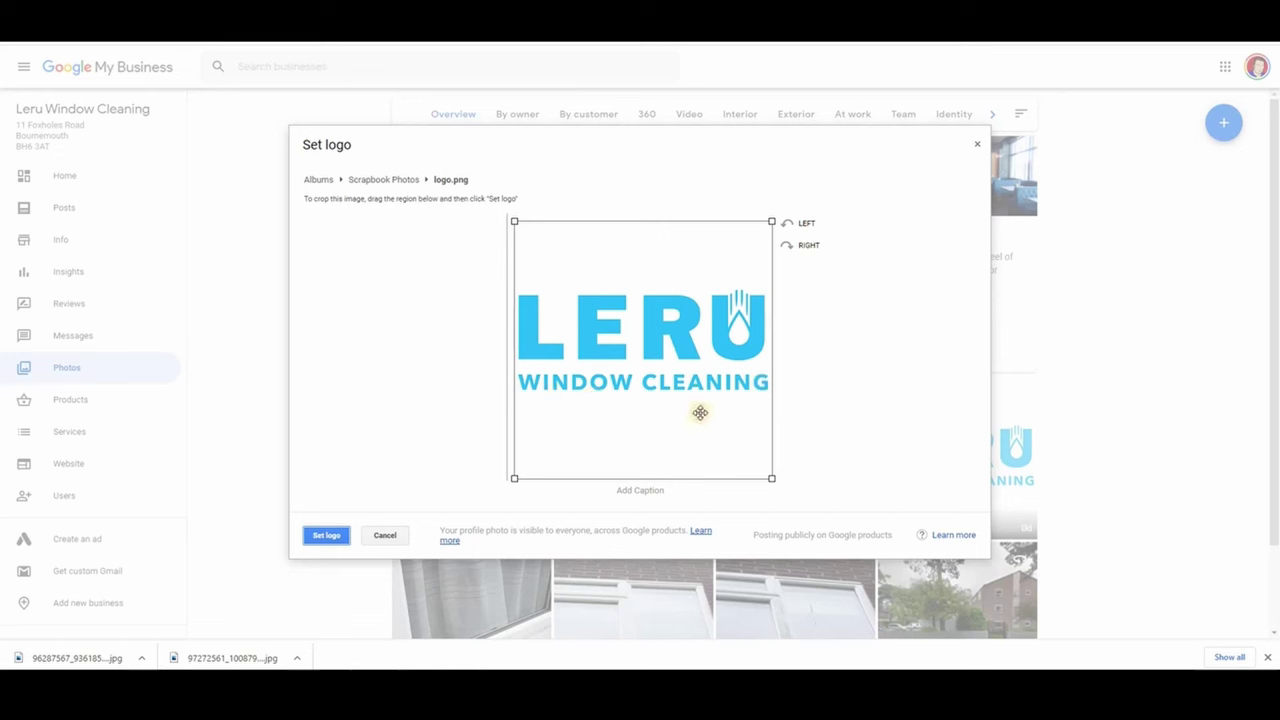
Step: Shift the crop region slightly down over the LERU Window Cleaning artwork and set it as the business logo
mouse_move(680, 409)
left_mouse_down()
mouse_move(683, 366)
mouse_move(682, 433)
left_mouse_up()
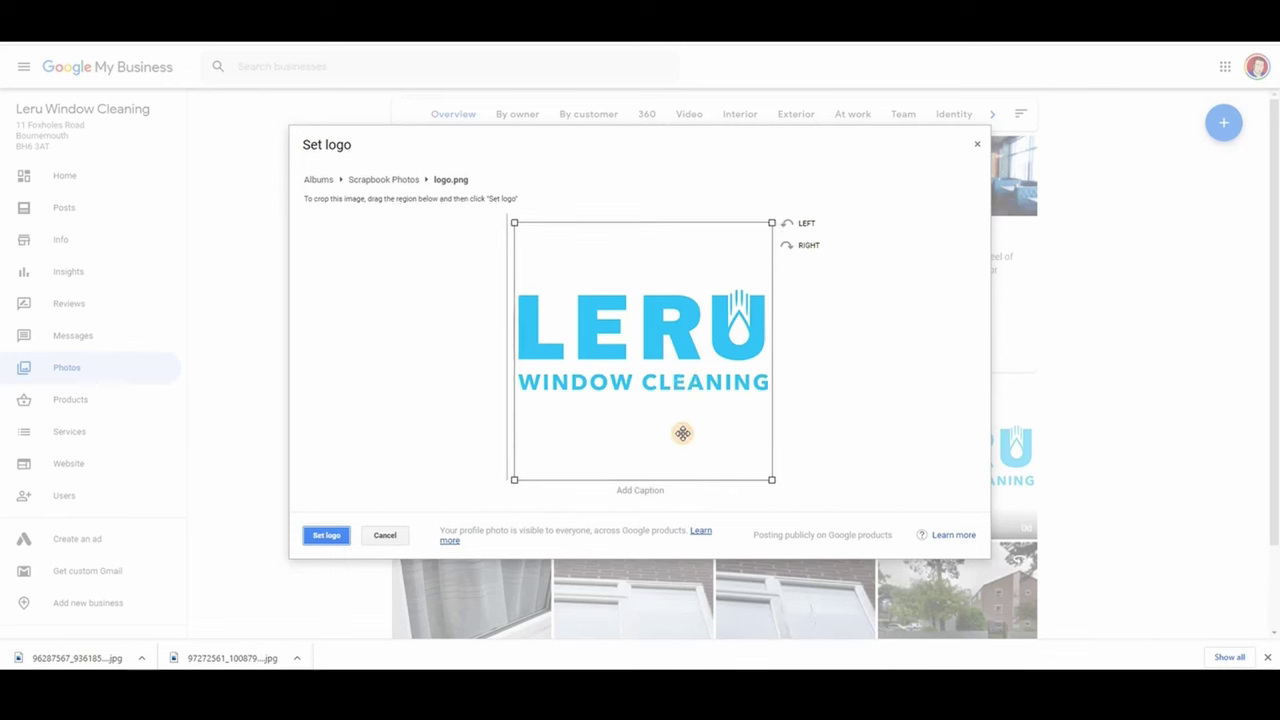
left_click(322, 538)
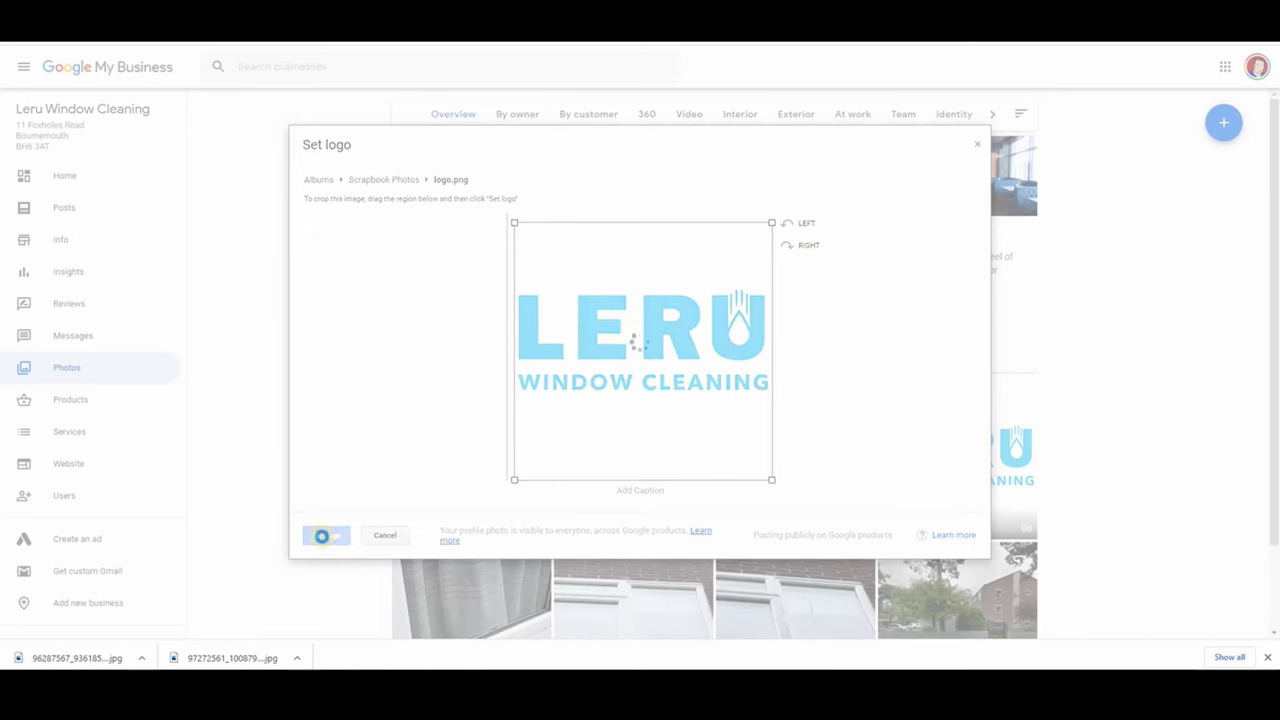
scroll(329, 481, "up", 2)
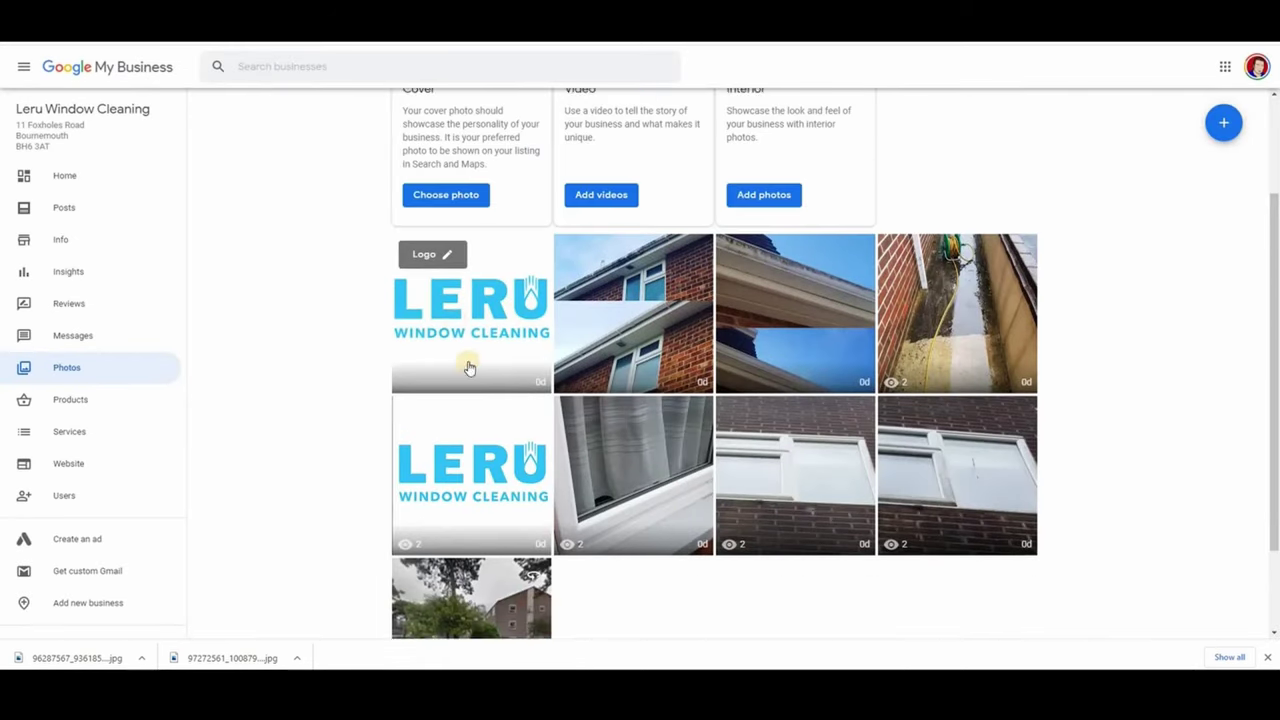
scroll(443, 326, "up", 2)
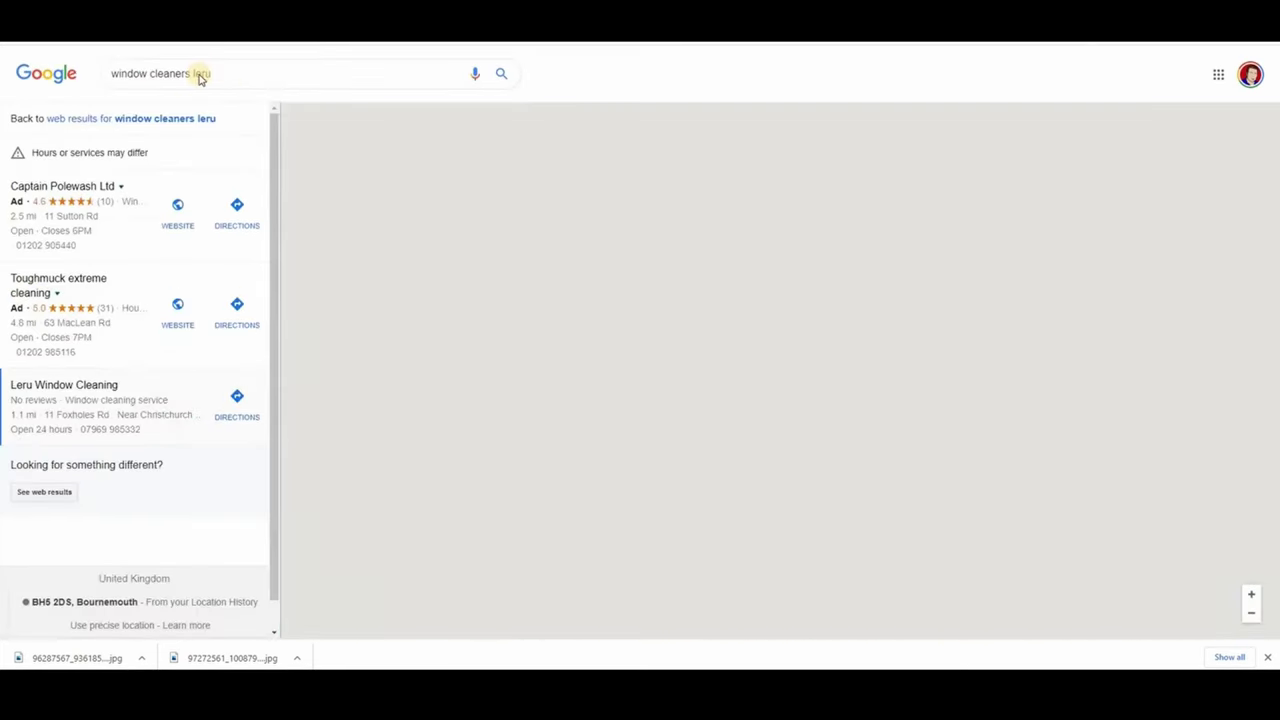
Step: Open the Leru Window Cleaning listing in the Google local results and examine its logo, details and photos
left_click(143, 402)
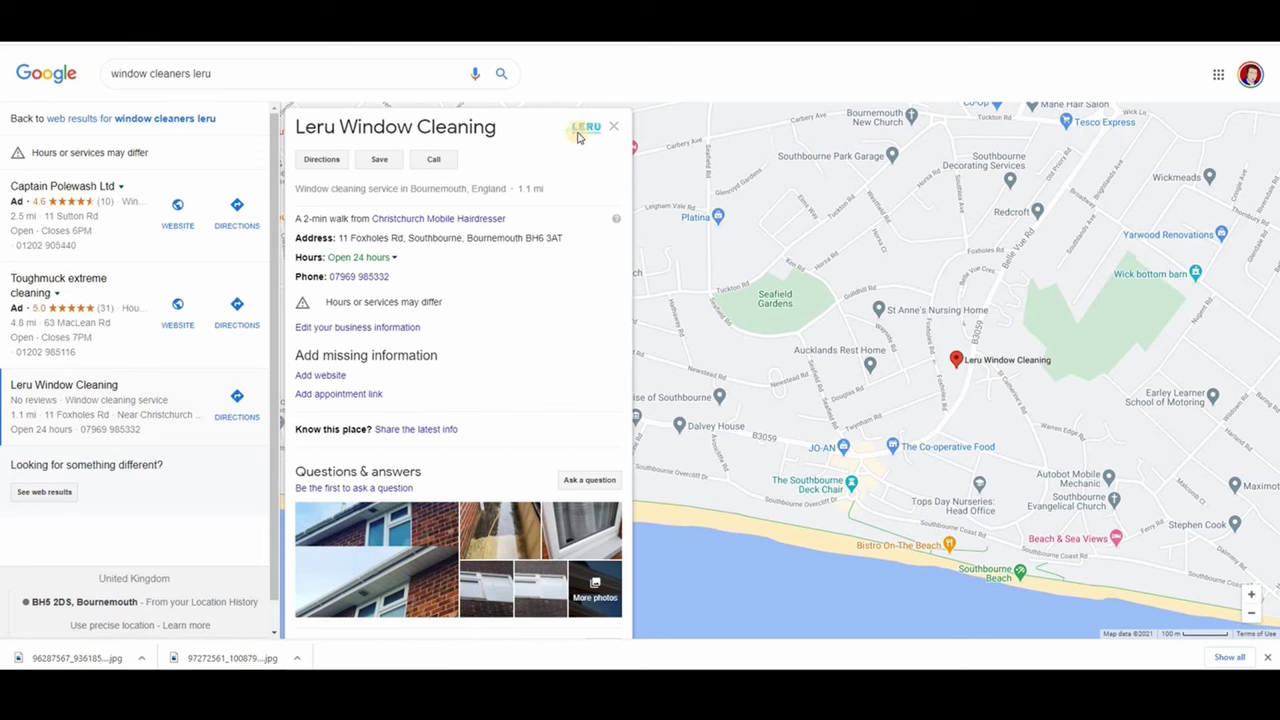
scroll(529, 316, "down", 2)
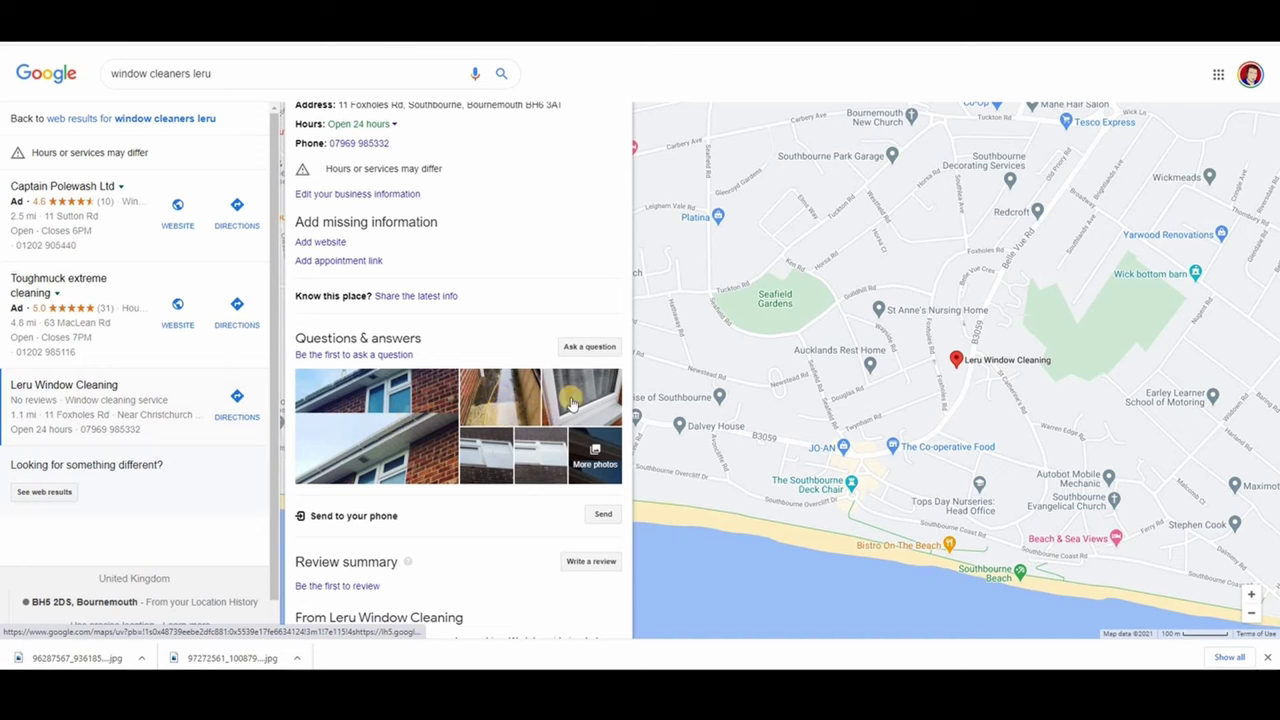
scroll(465, 403, "up", 2)
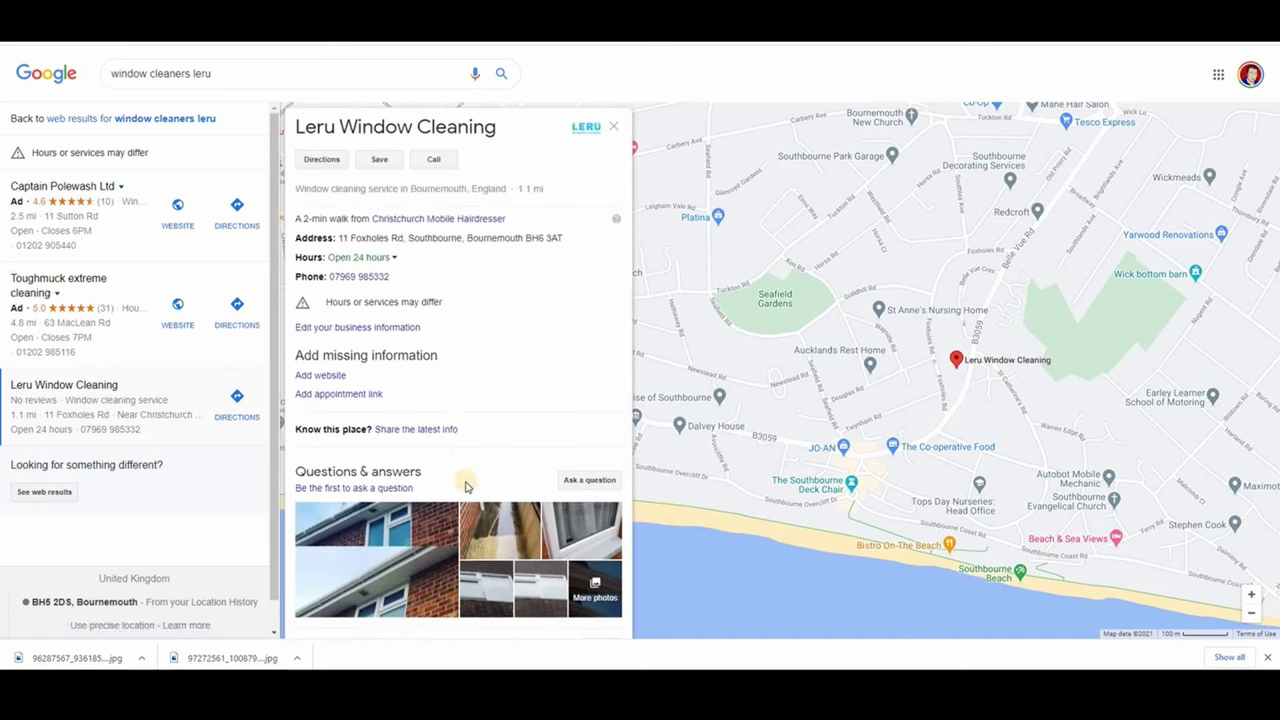
scroll(465, 487, "down", 2)
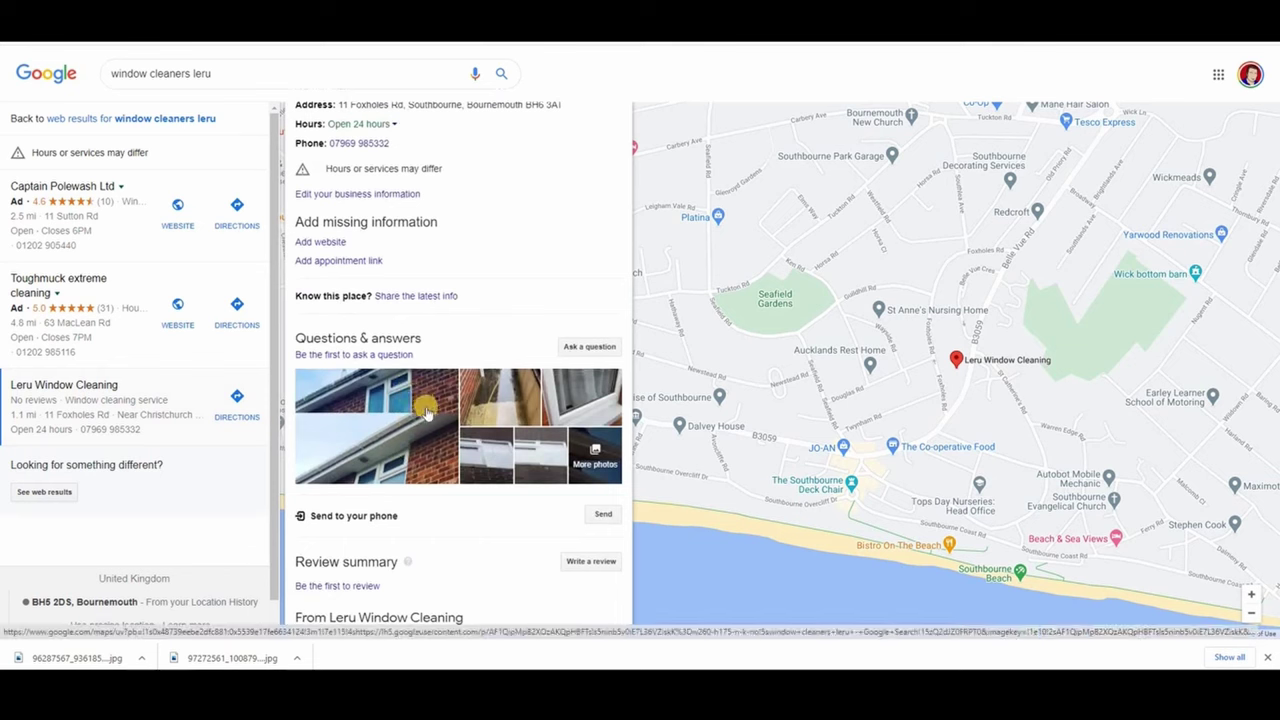
scroll(430, 488, "up", 1)
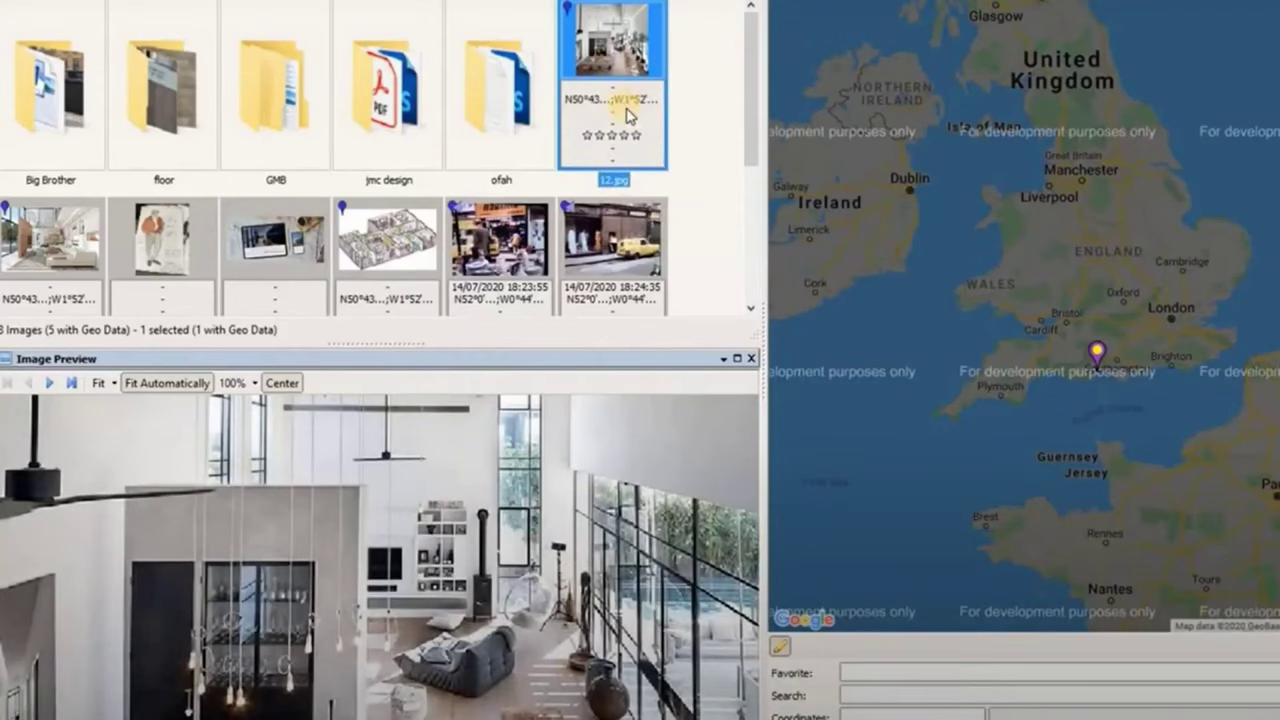
Step: In the photo geotagging program, copy the data of 12.jpg and paste its coordinates into the tablet-and-phone mockup image
right_click(630, 117)
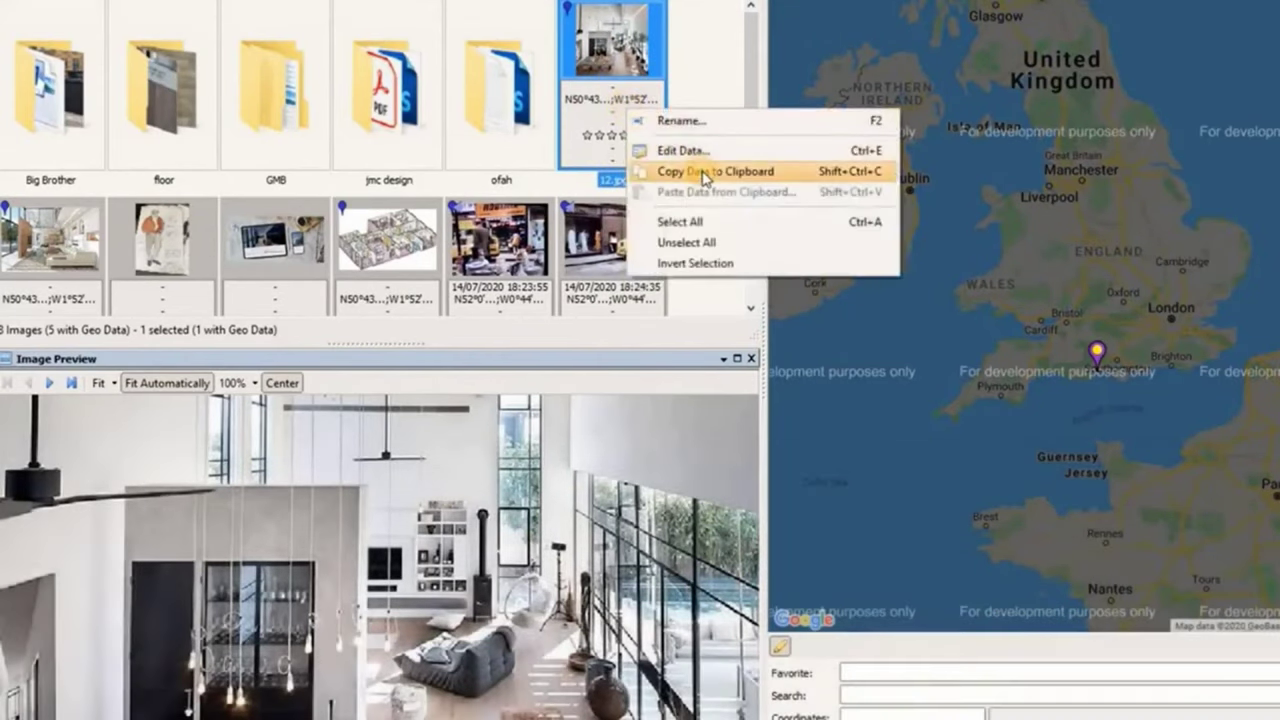
left_click(700, 172)
left_click(278, 262)
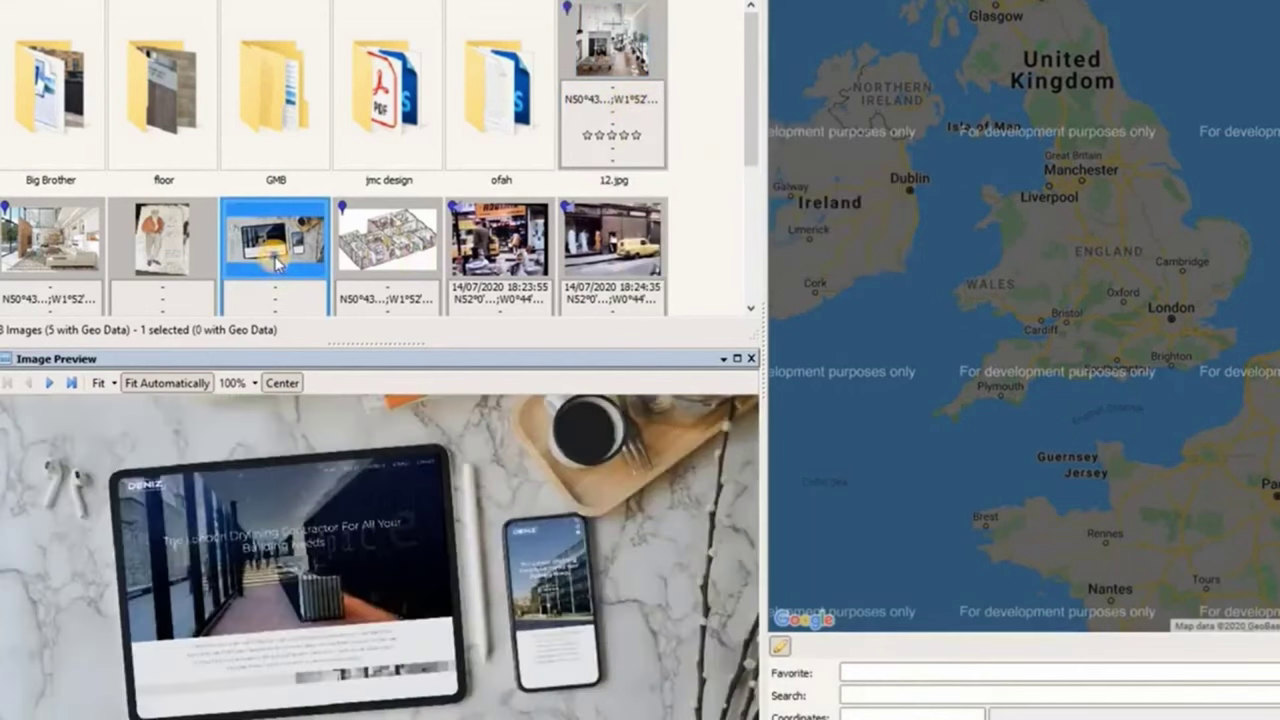
right_click(275, 257)
left_click(357, 341)
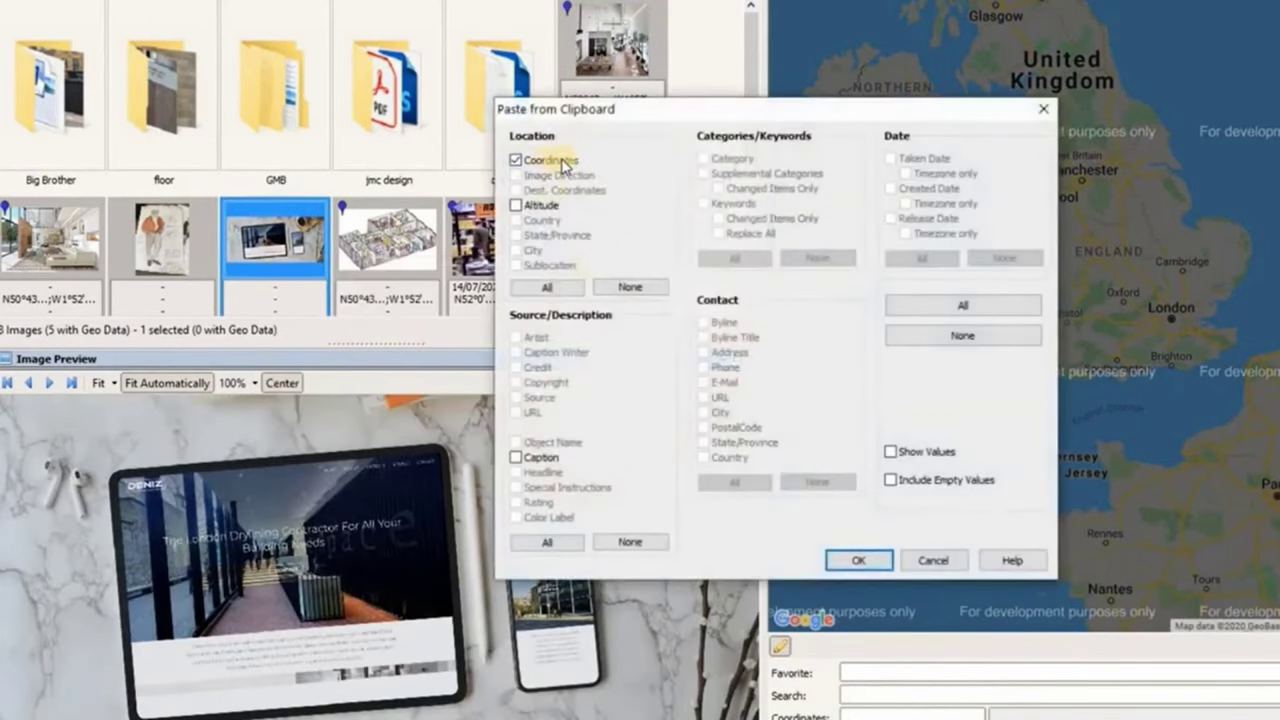
left_click(857, 558)
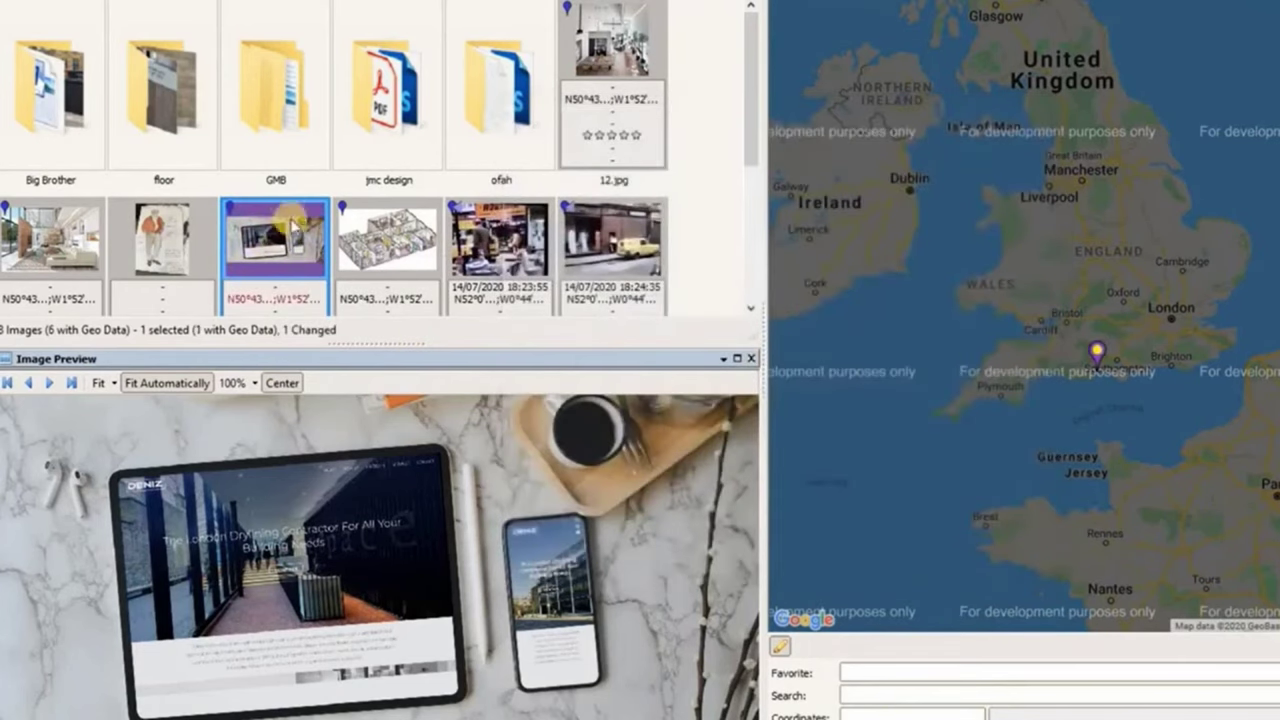
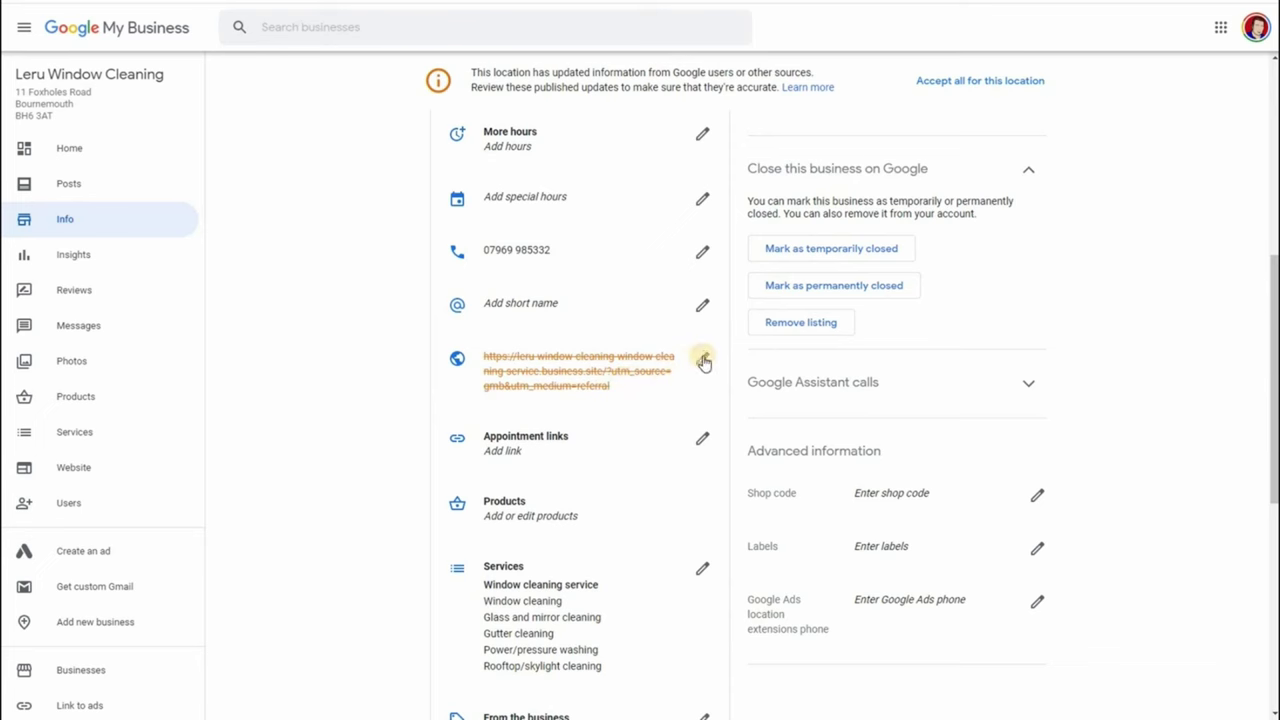
left_click(703, 360)
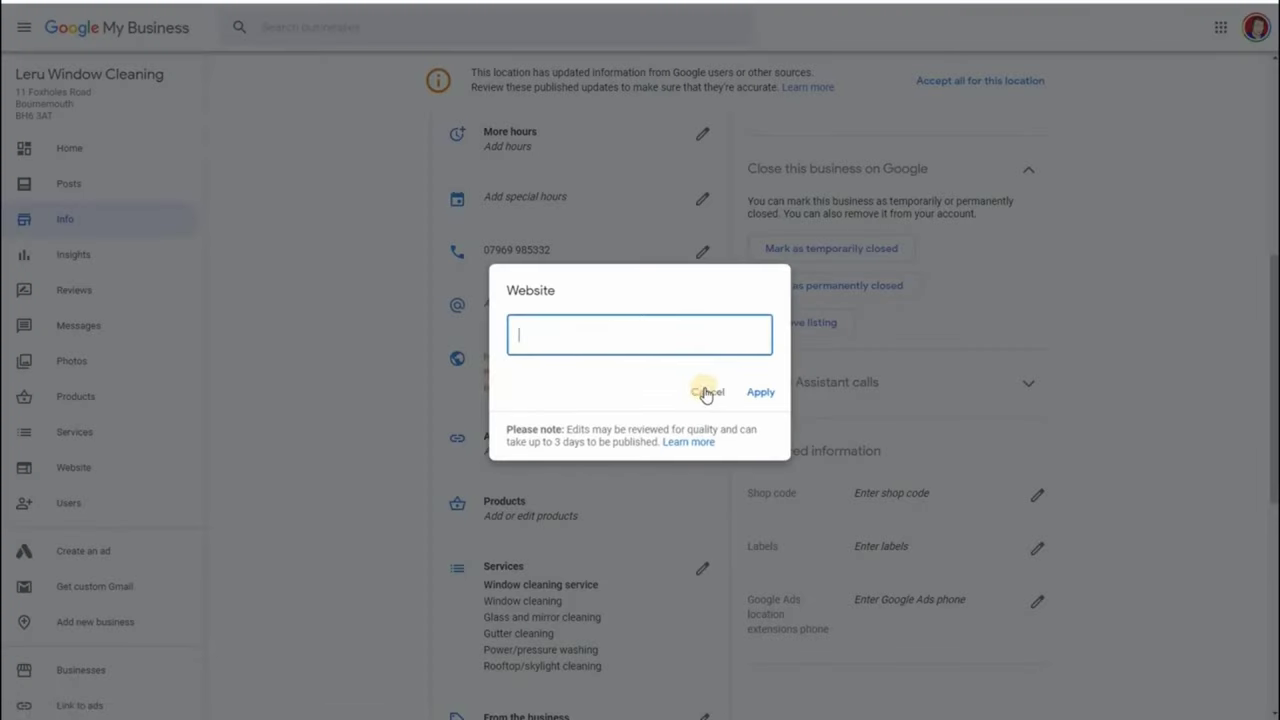
left_click(467, 393)
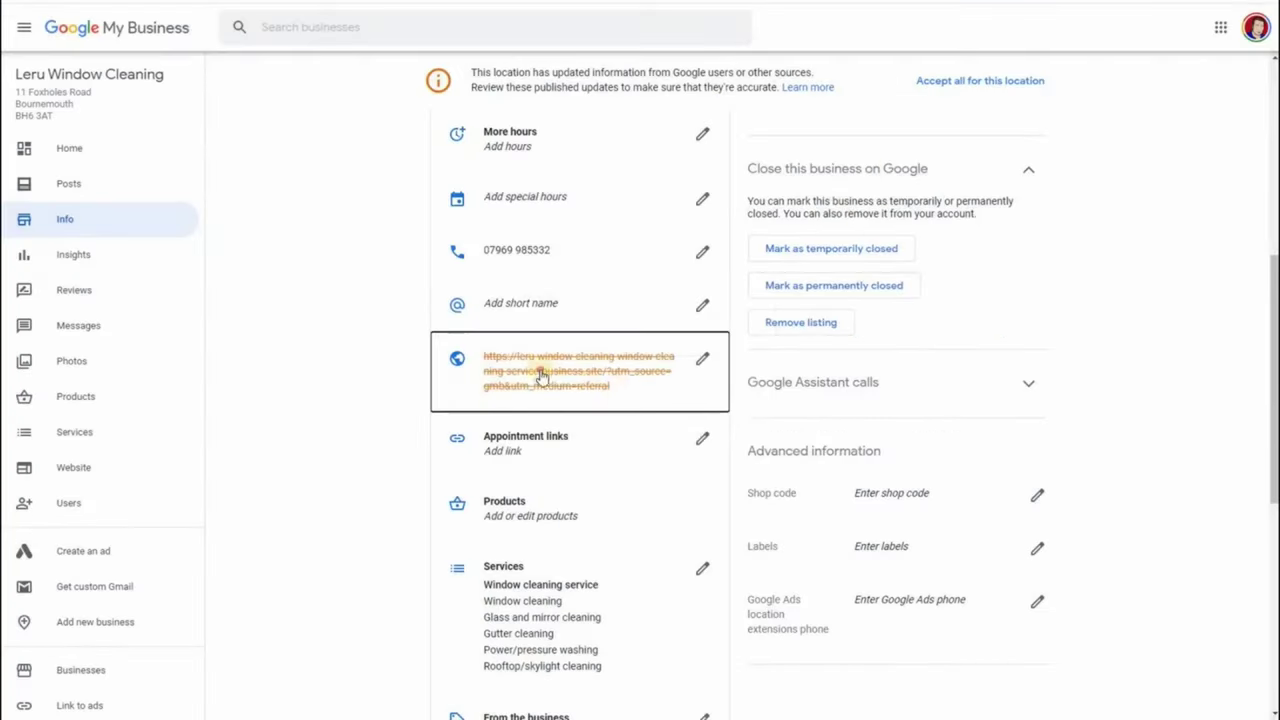
triple_click(487, 364)
left_click(500, 362)
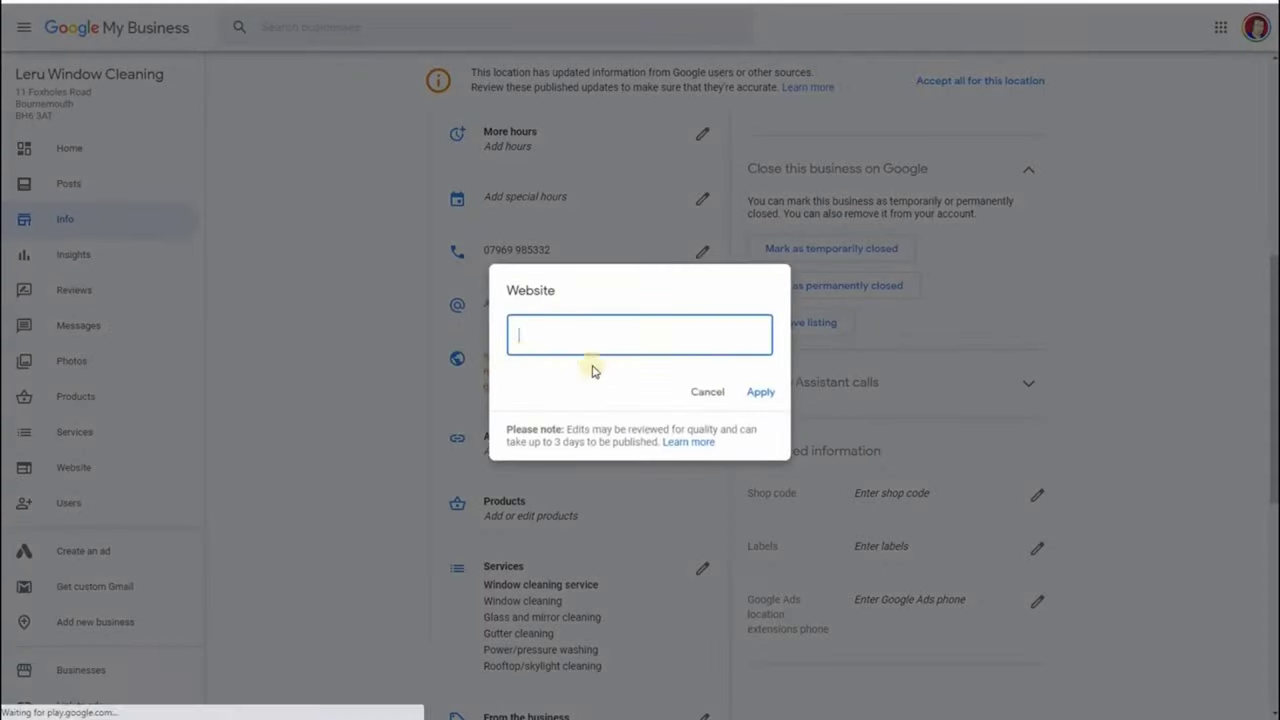
left_click(490, 362)
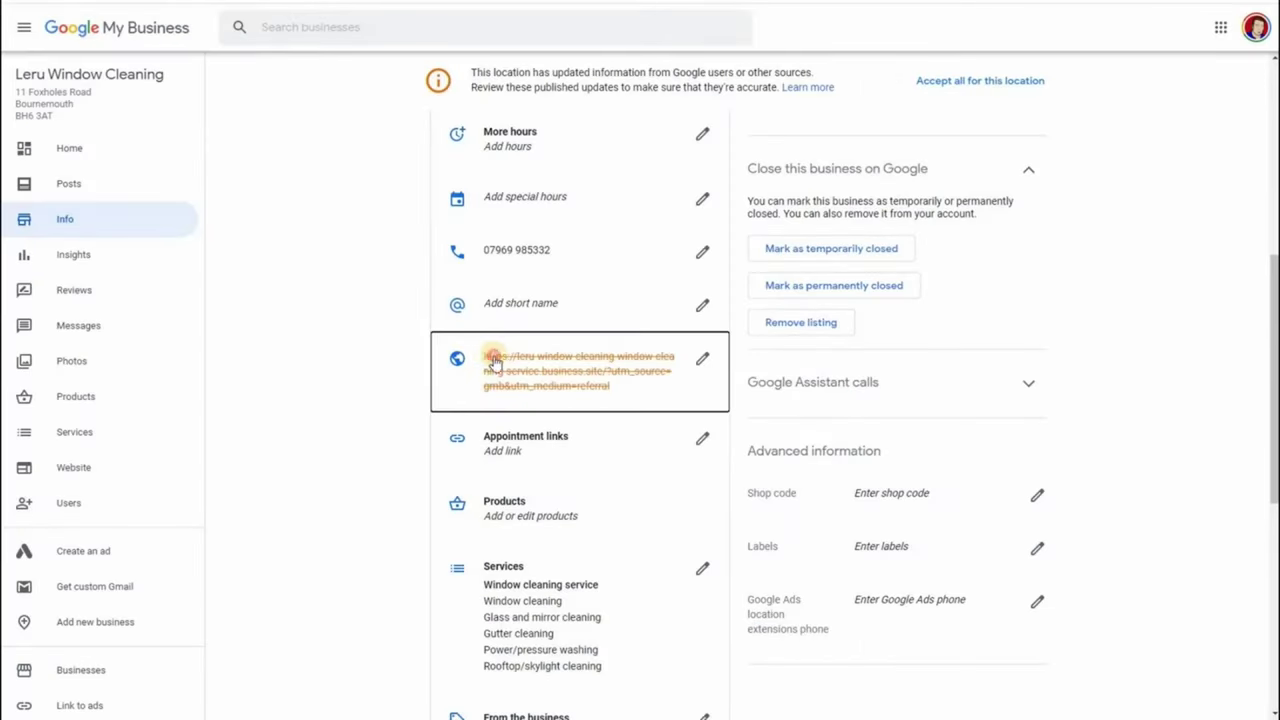
left_click_drag(493, 362, 611, 395)
left_click(610, 392)
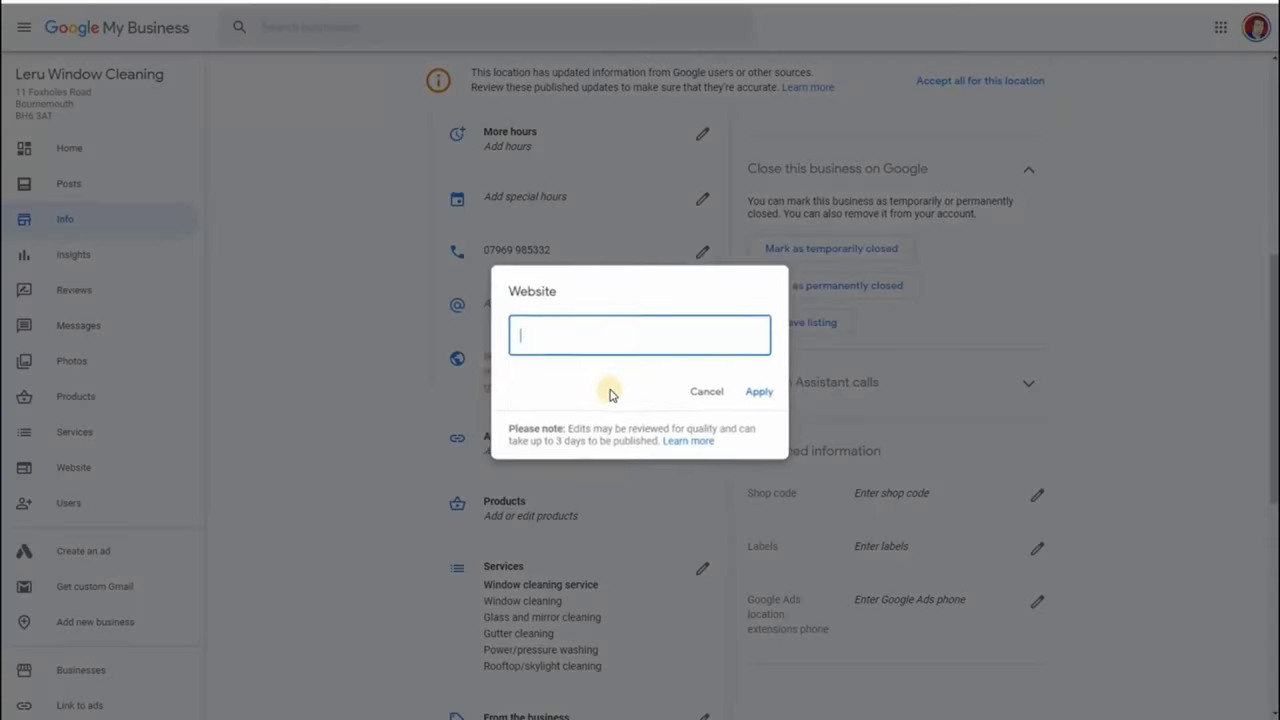
left_click(706, 393)
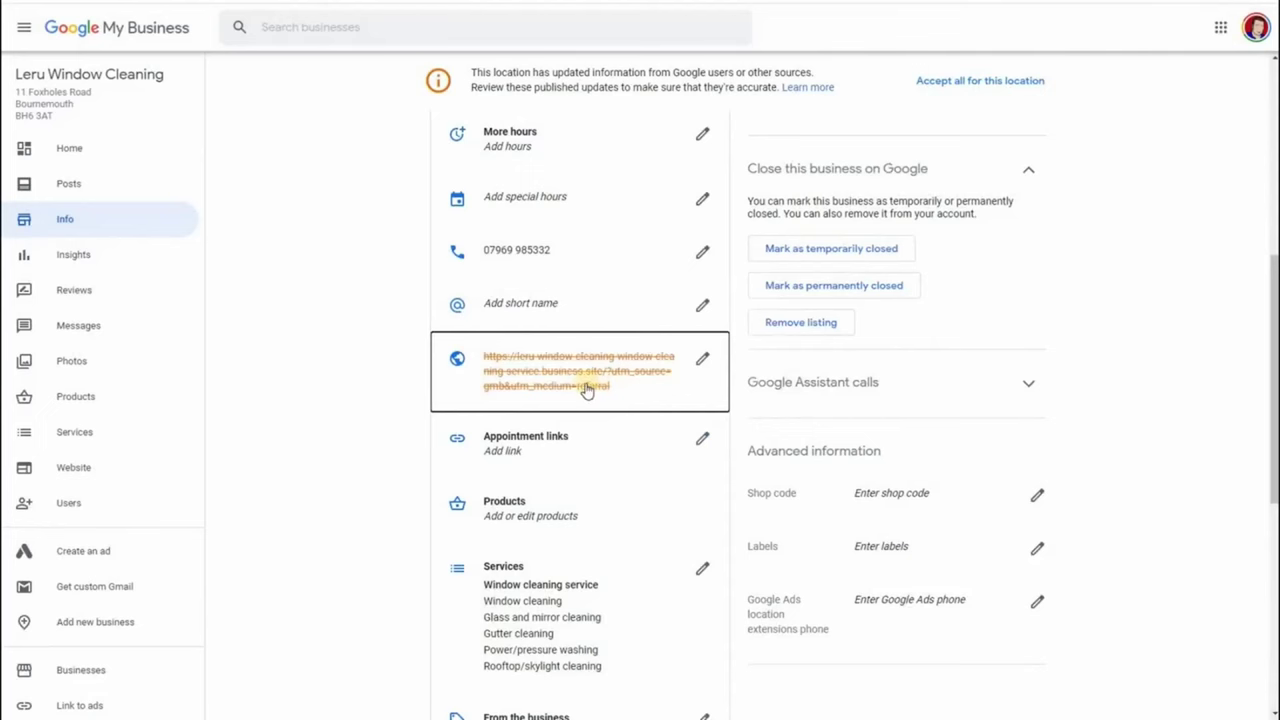
Step: Open the Website section of the Leru Window Cleaning profile in a new browser tab
right_click(83, 468)
left_click(130, 477)
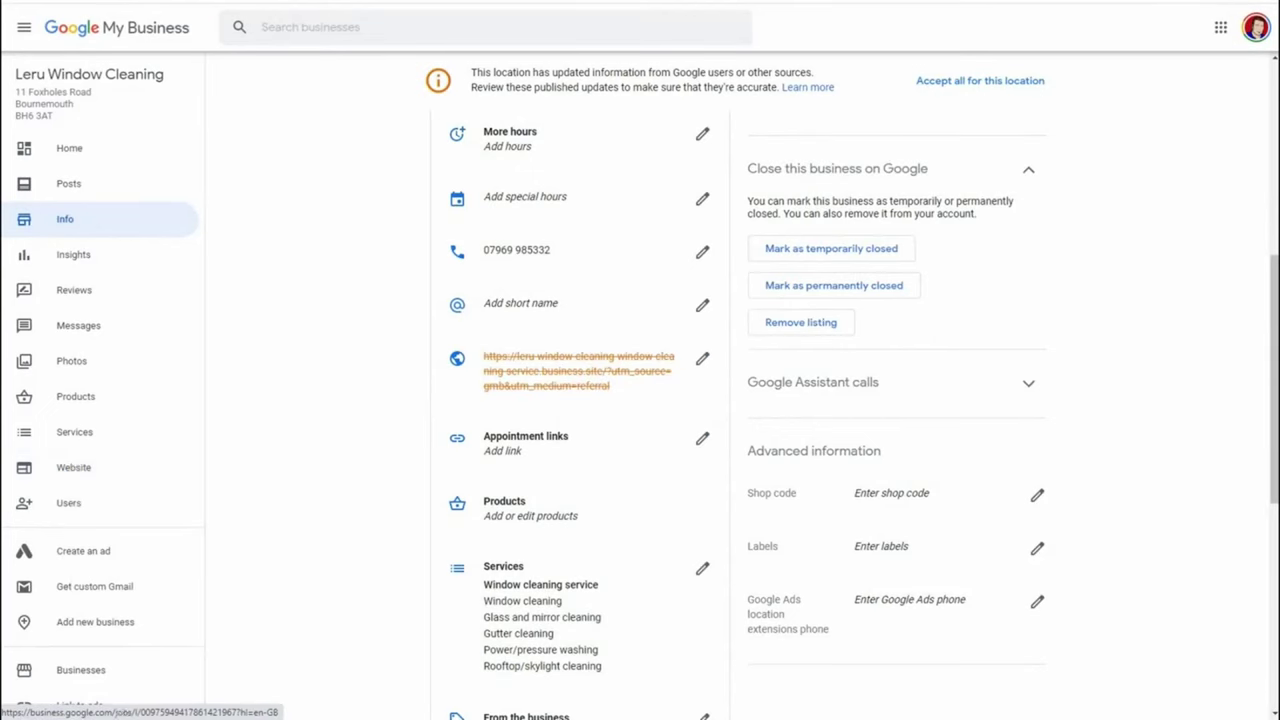
key("ctrl+Tab")
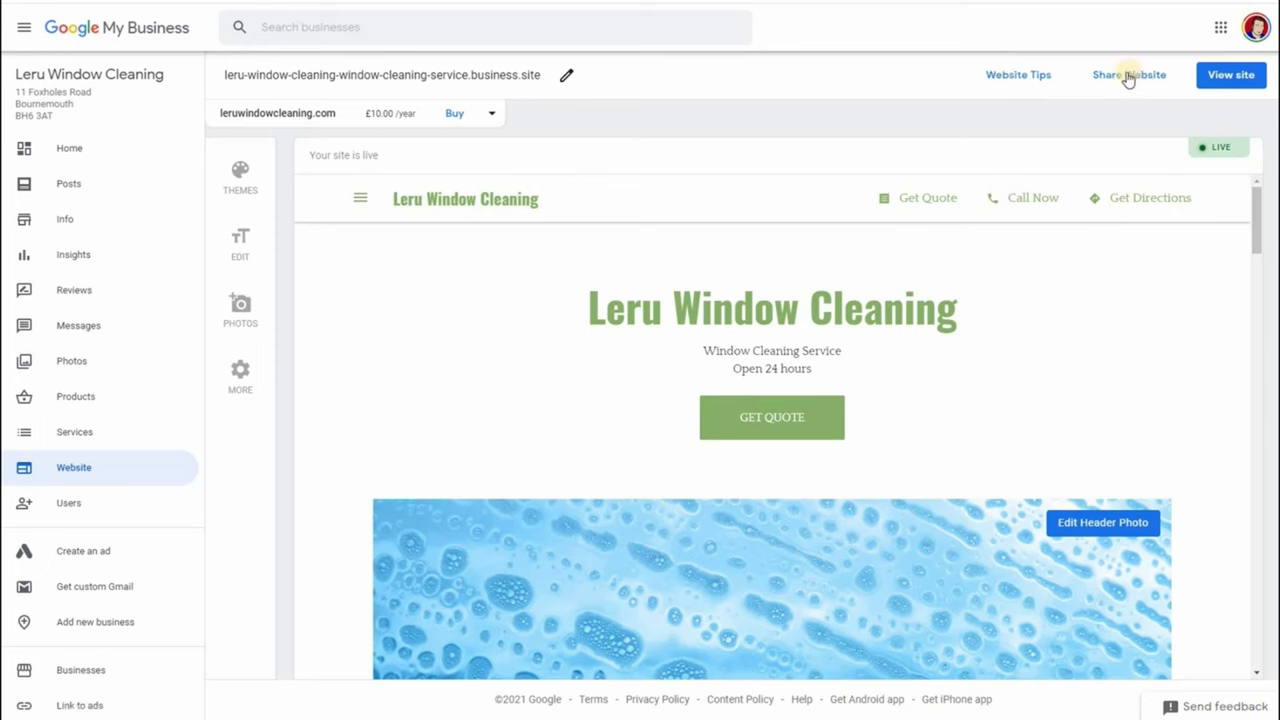
Step: Look through the website preview, covering the testimonials, About Us, gallery, map, contact details and business hours
scroll(1133, 274, "down", 3)
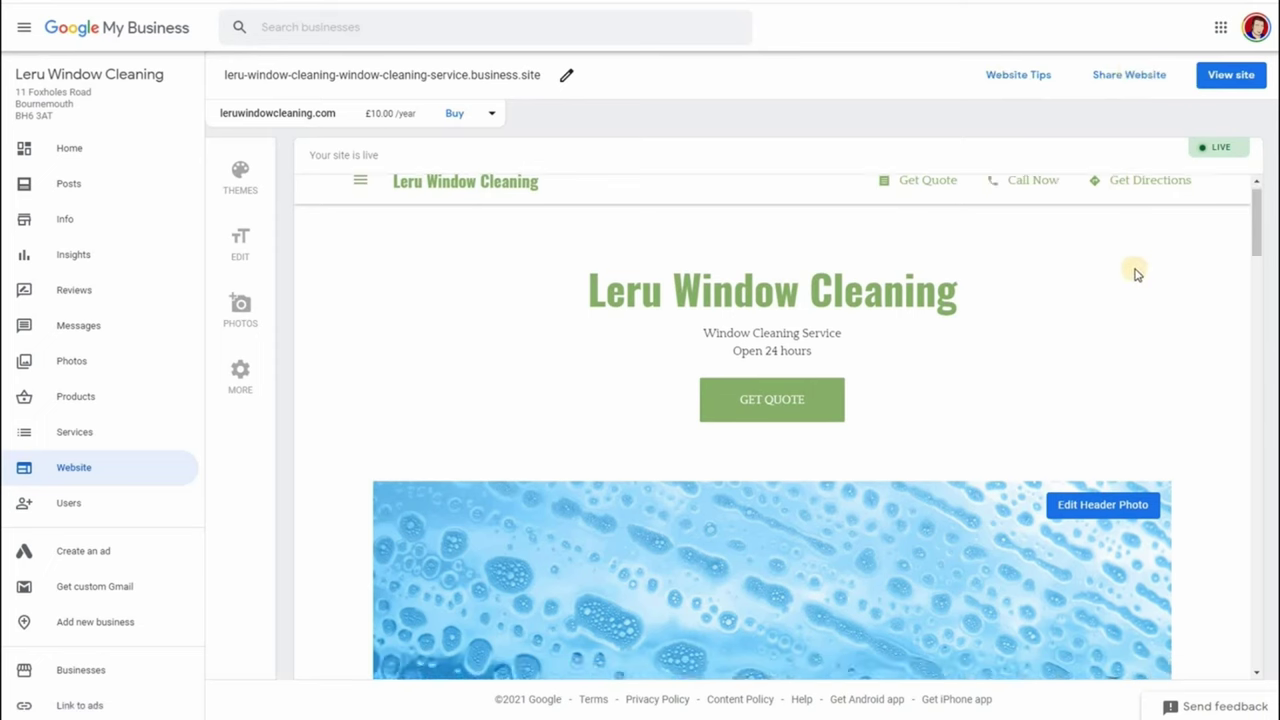
scroll(1135, 274, "down", 10)
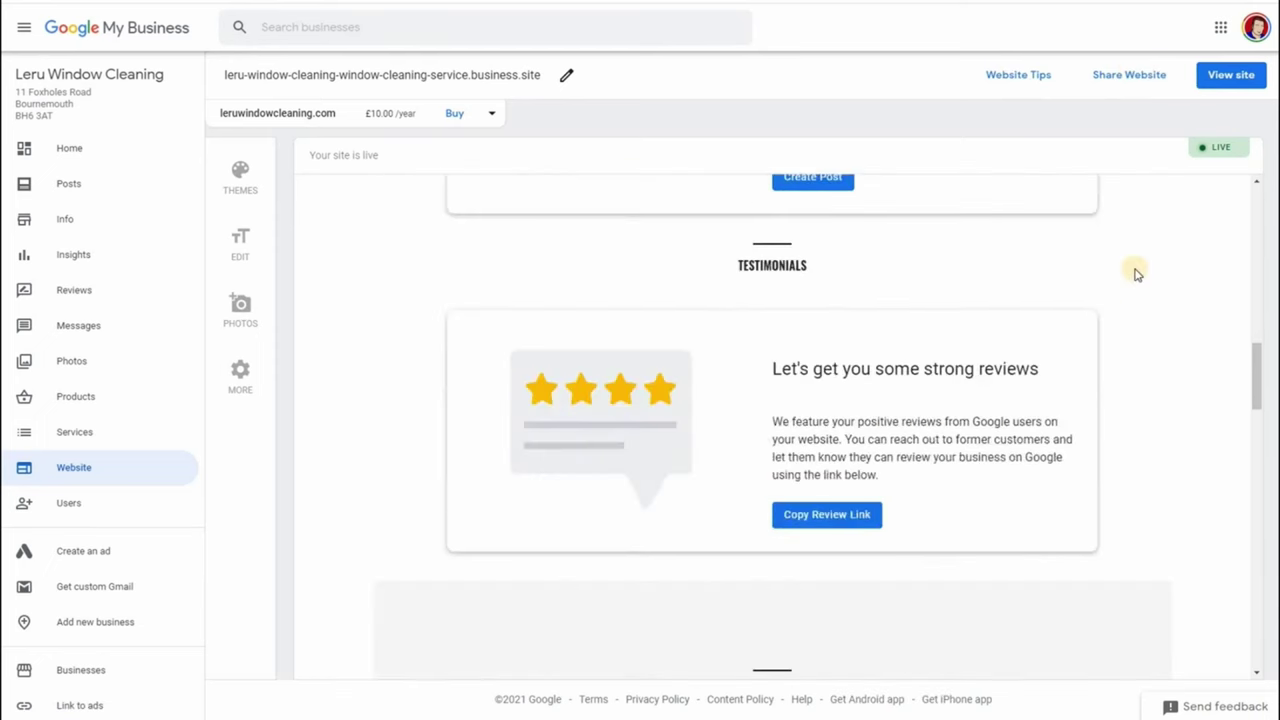
scroll(1134, 271, "down", 3)
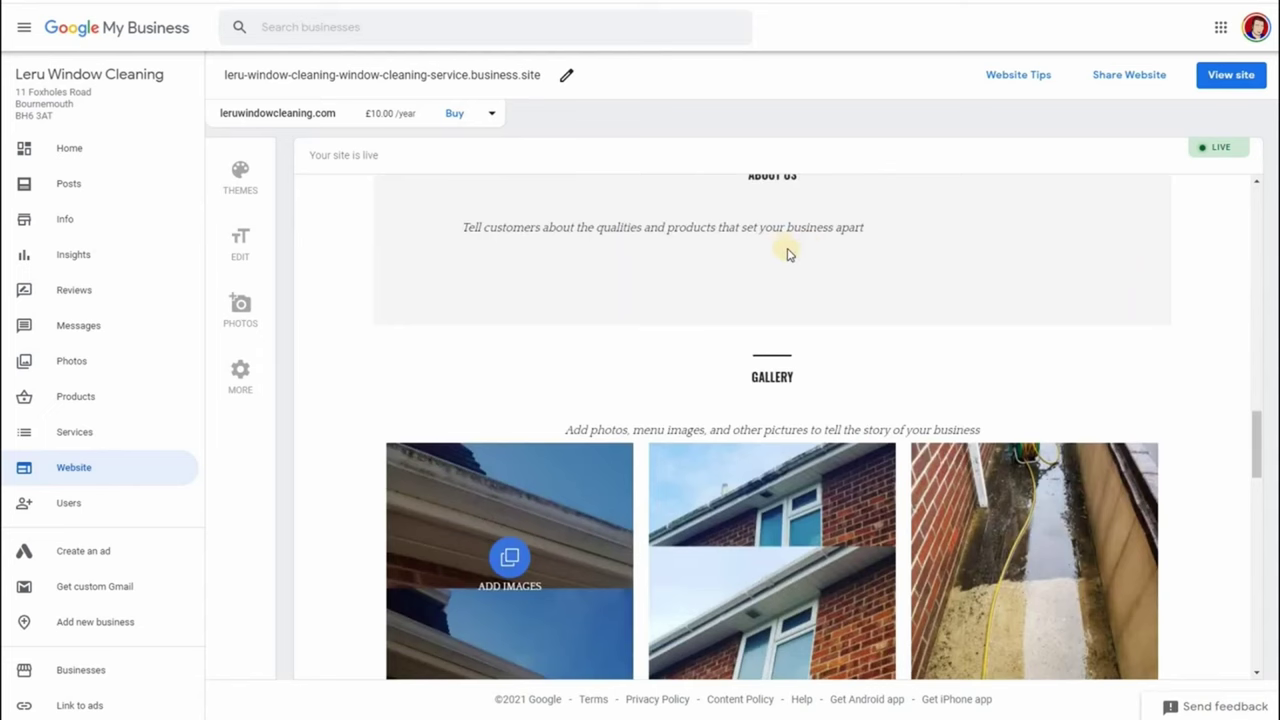
scroll(787, 254, "down", 4)
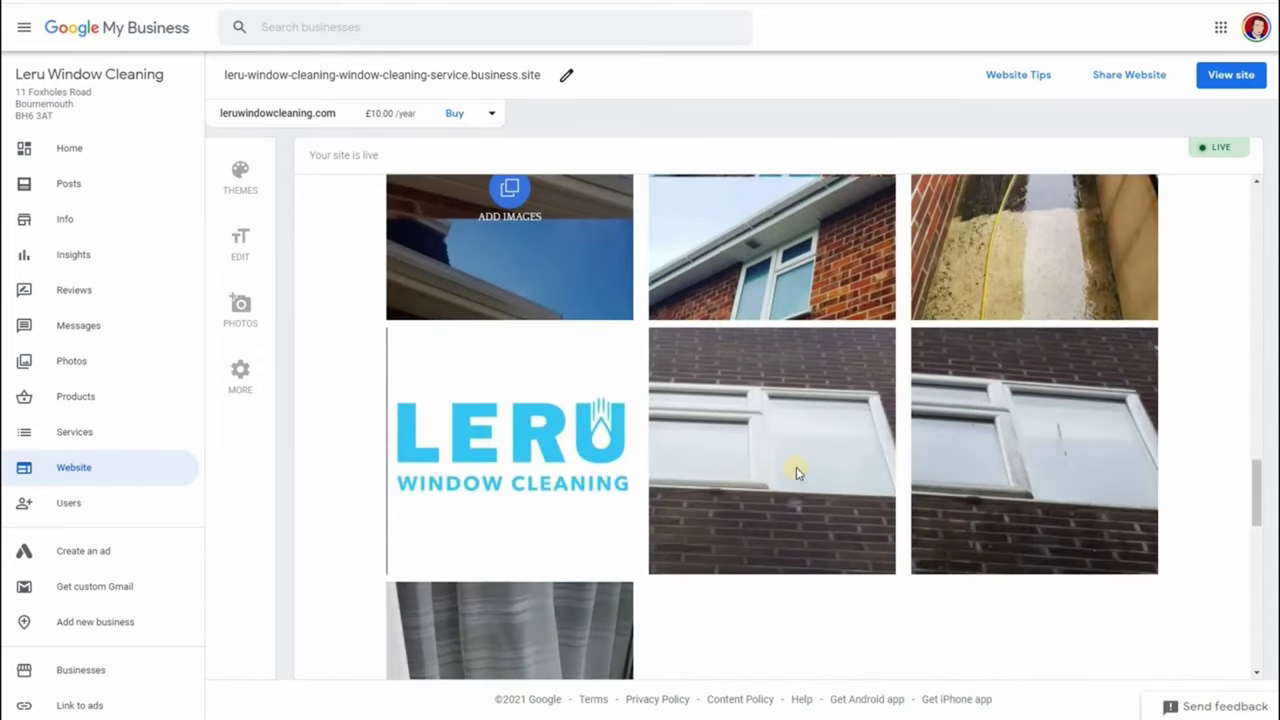
scroll(796, 467, "down", 7)
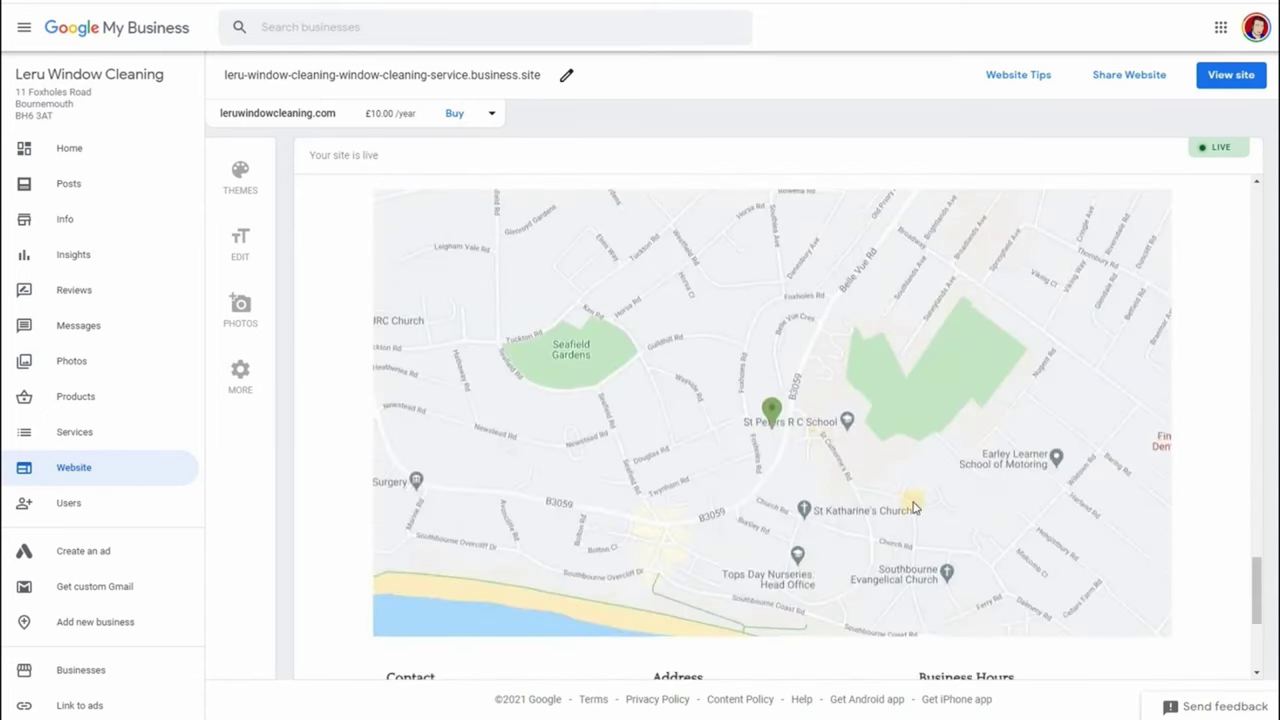
left_click(1251, 634)
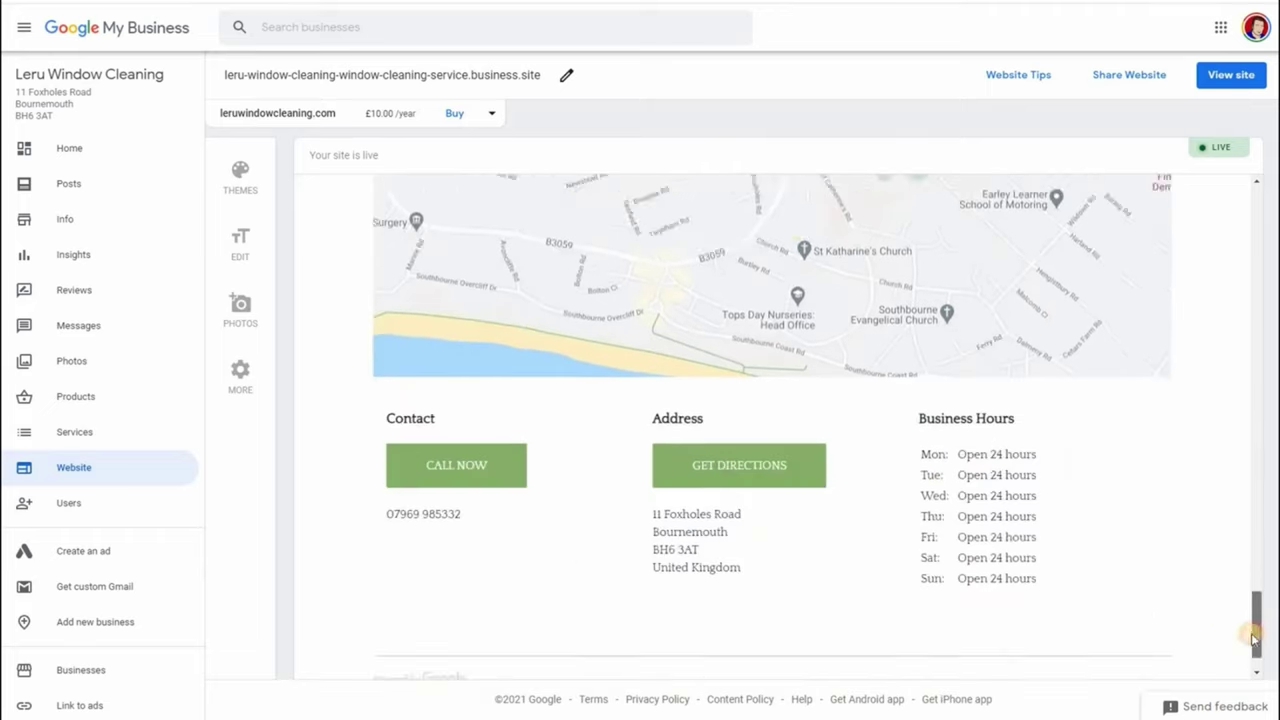
left_click_drag(1251, 548, 1154, 206)
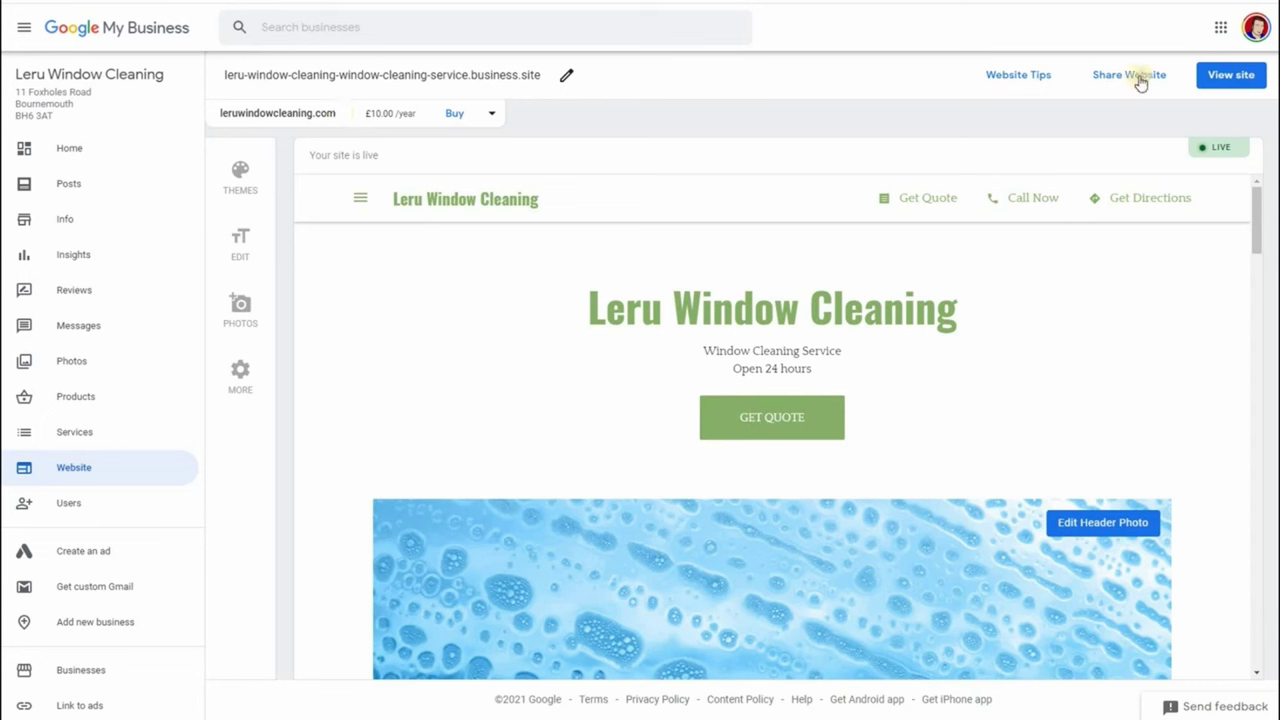
Step: Open the live Leru Window Cleaning website from the site editor in a new browser tab
left_click(1243, 79)
right_click(1243, 79)
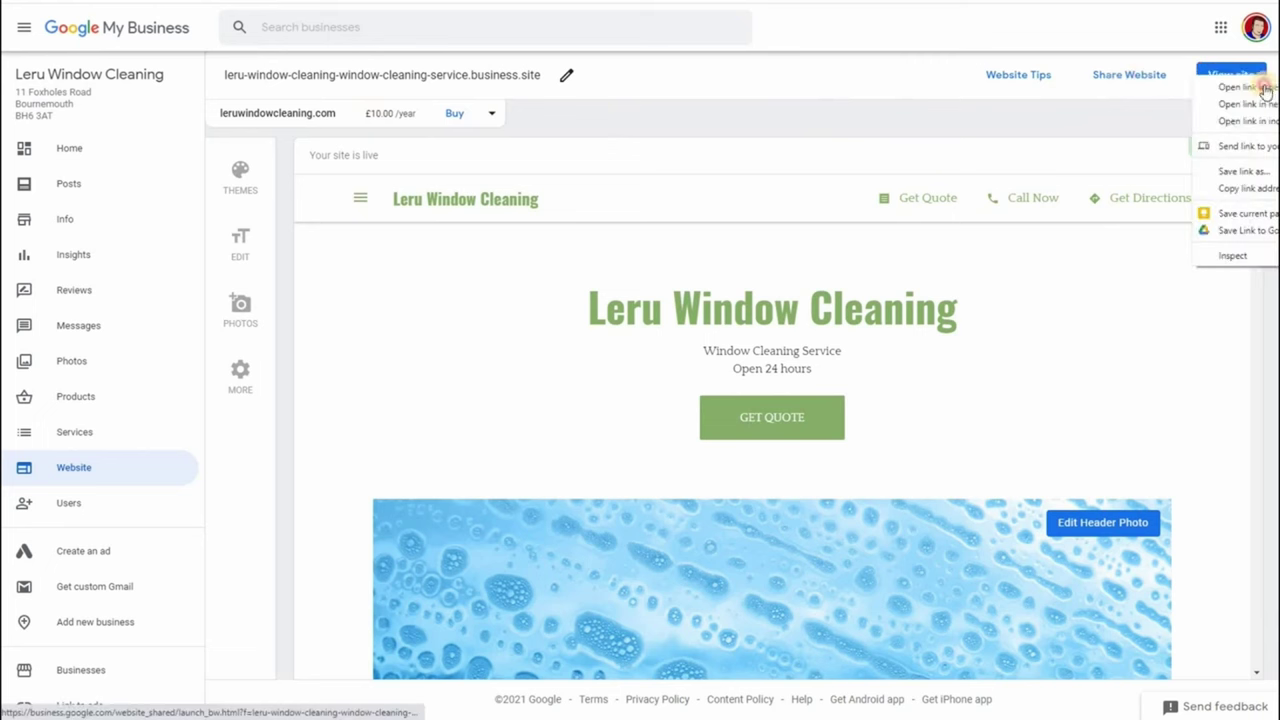
left_click(1240, 86)
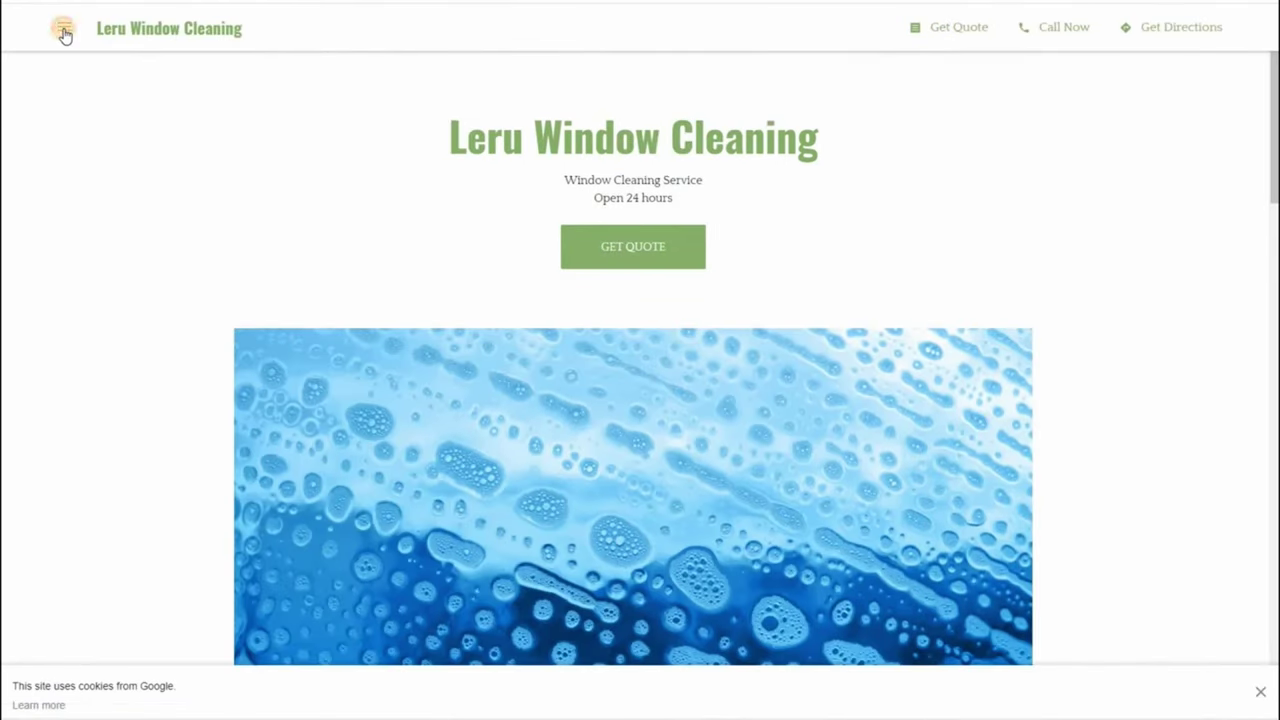
Step: Go to the live site's Gallery section, examine its photos and return to the start of the page
left_click(63, 31)
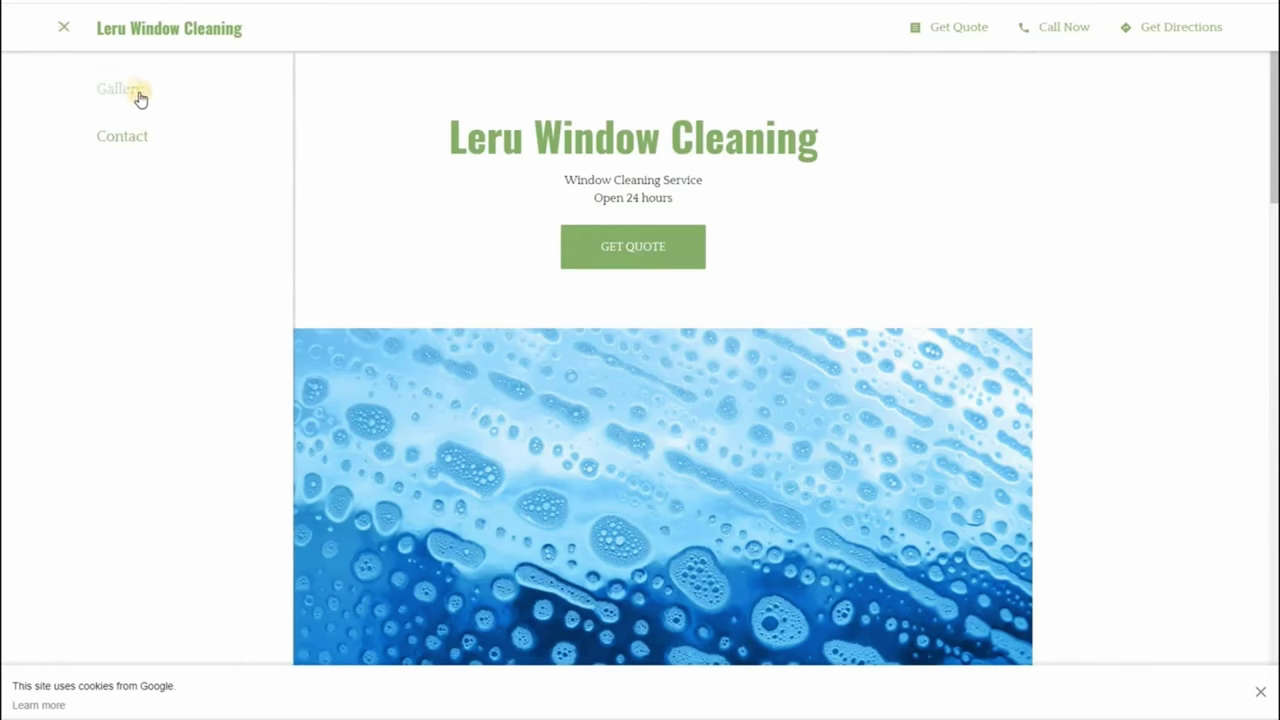
left_click(133, 91)
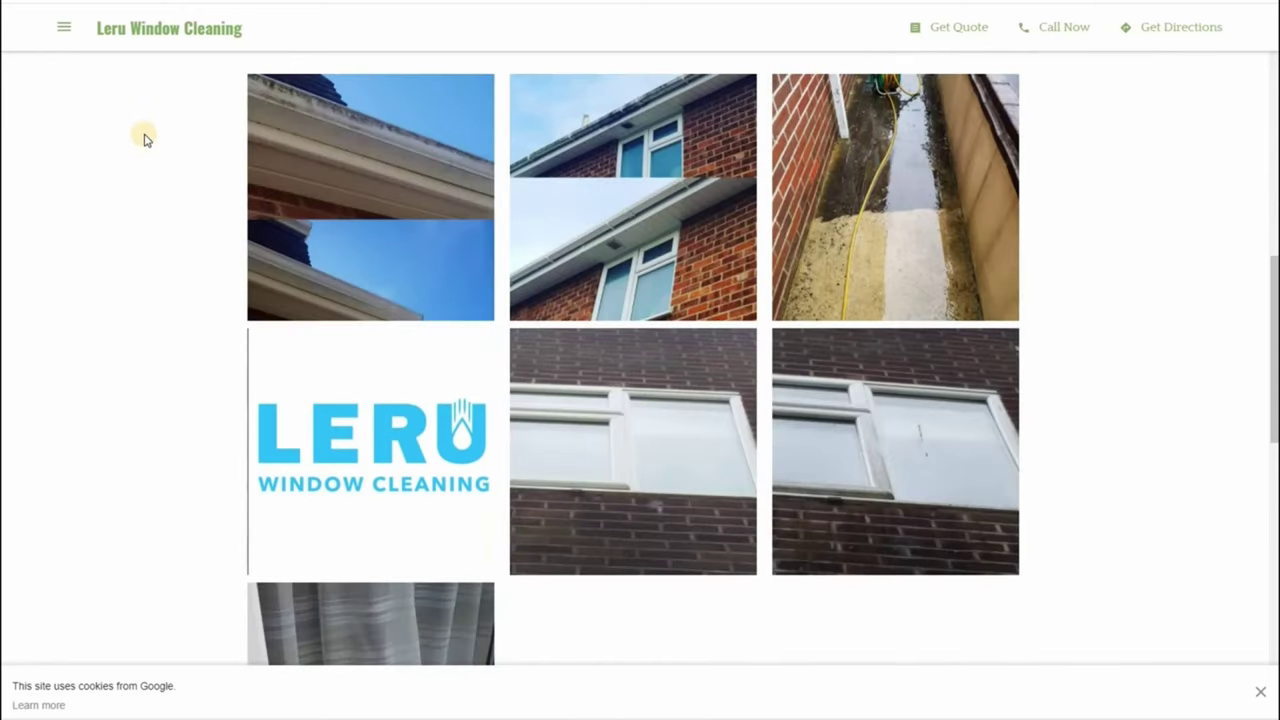
scroll(143, 139, "up", 10)
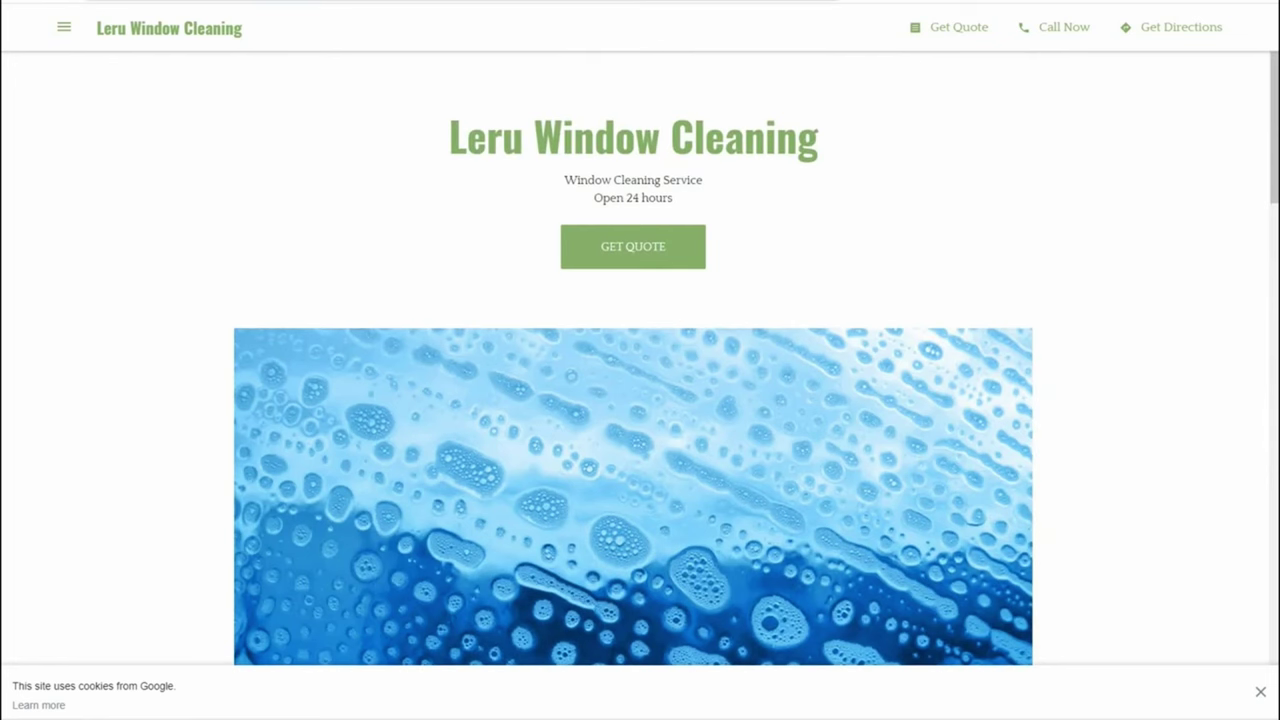
Step: Copy the live Leru Window Cleaning site's web address and load it in a new browser tab
key("ctrl+l")
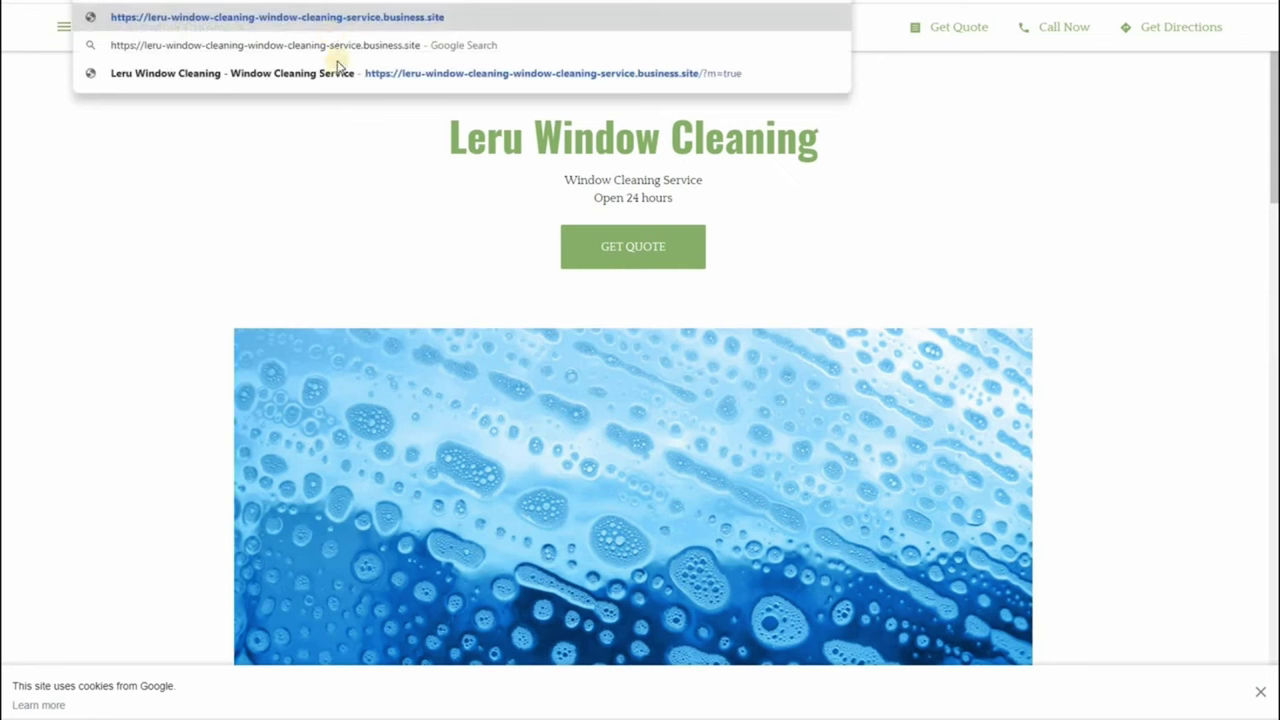
right_click(312, 4)
left_click(350, 95)
key("ctrl+t")
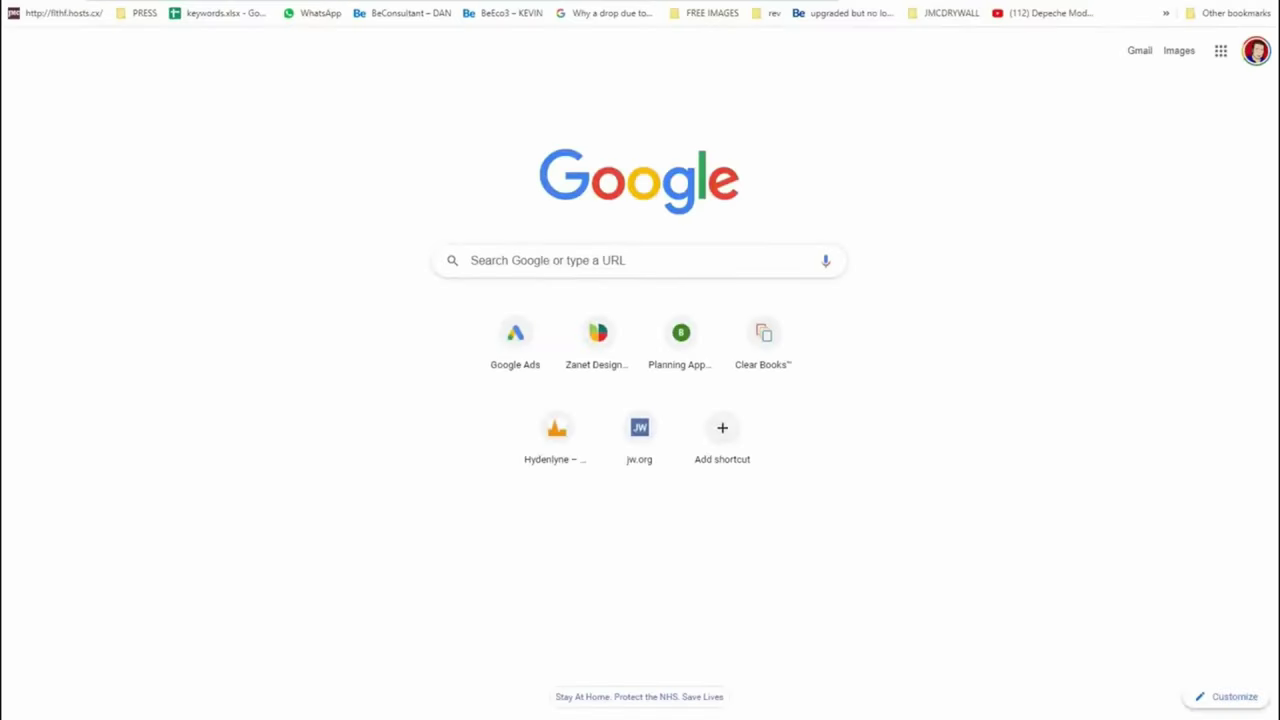
key("ctrl+v")
key("Return")
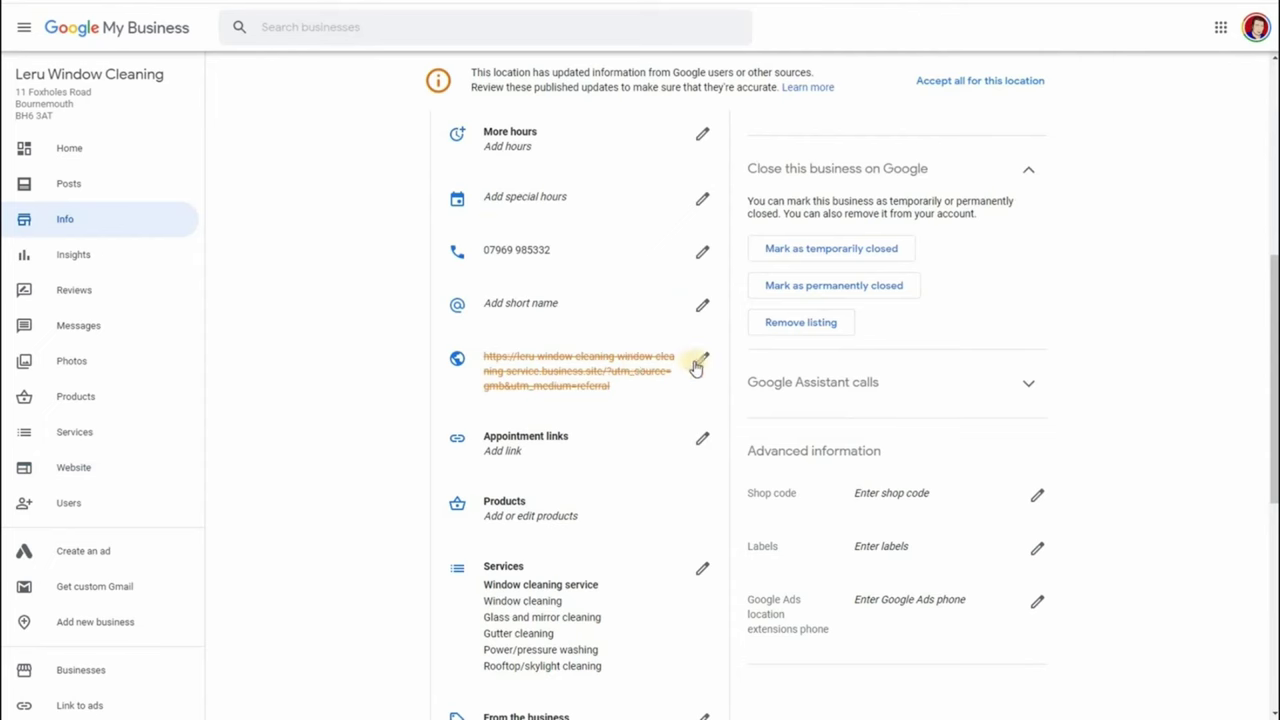
left_click(701, 362)
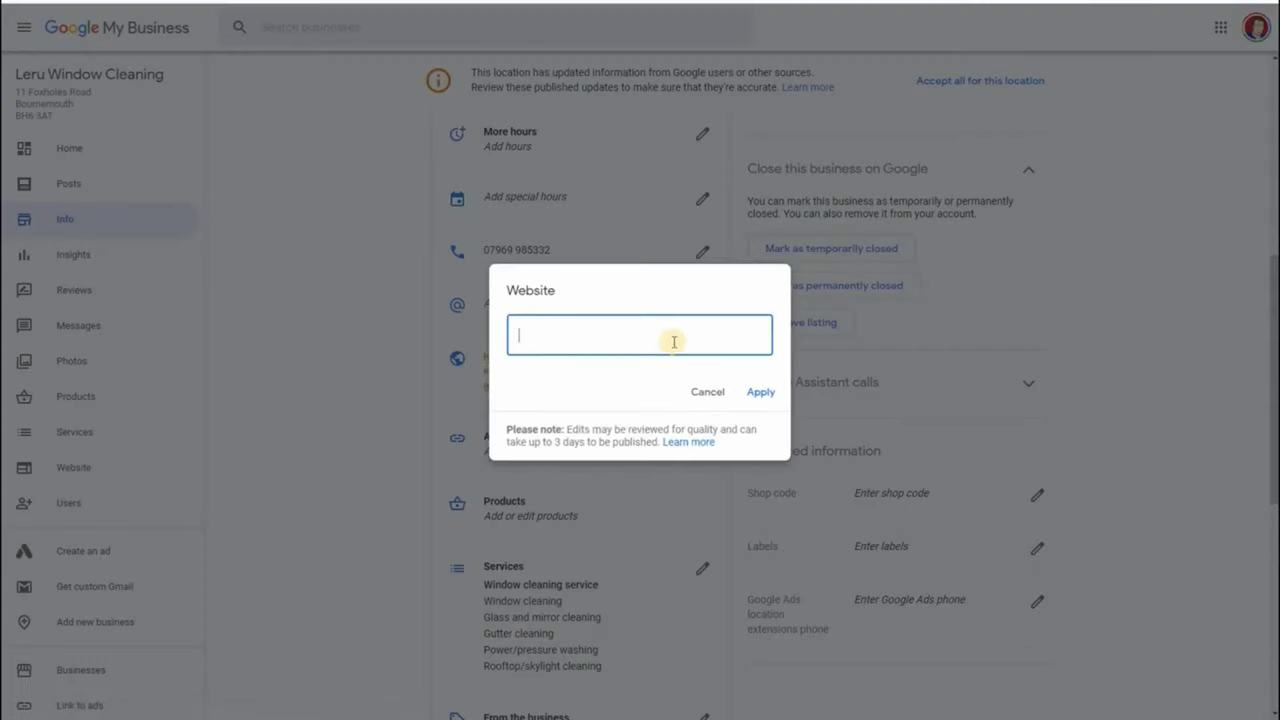
key("ctrl+v")
left_click_drag(760, 335, 517, 337)
left_click_drag(713, 336, 776, 337)
left_click(711, 336)
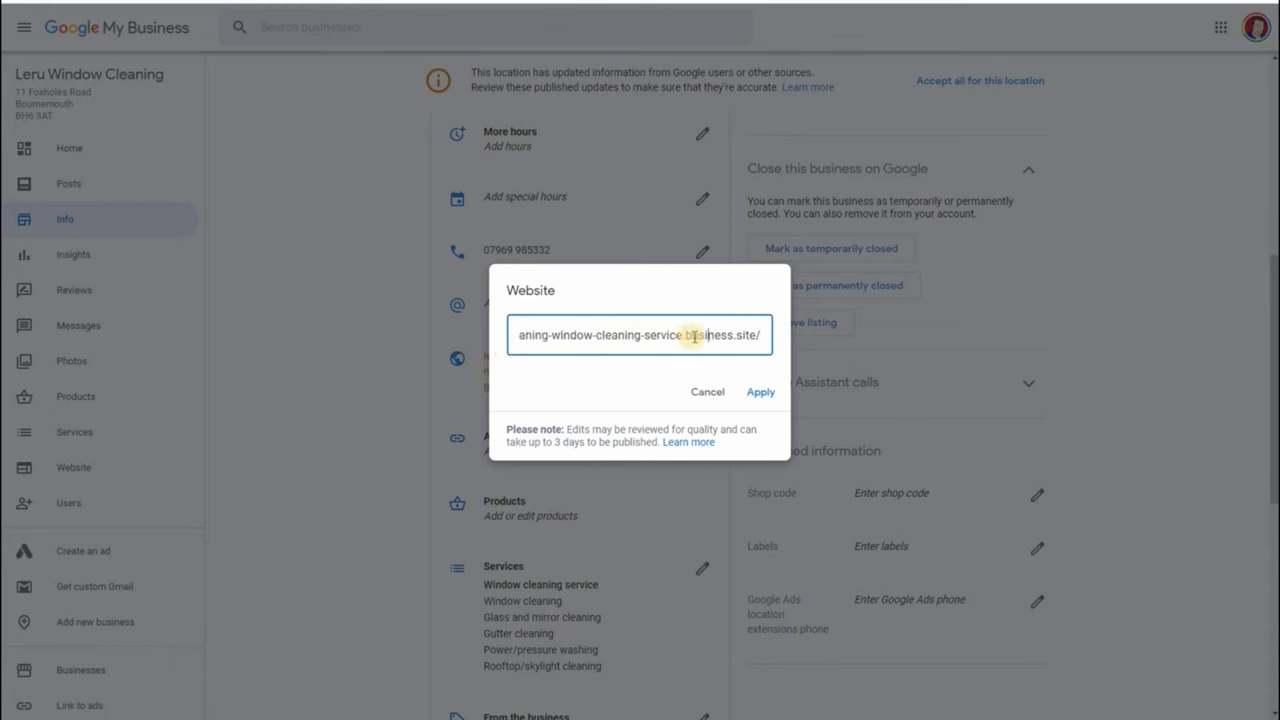
left_click_drag(684, 337, 755, 336)
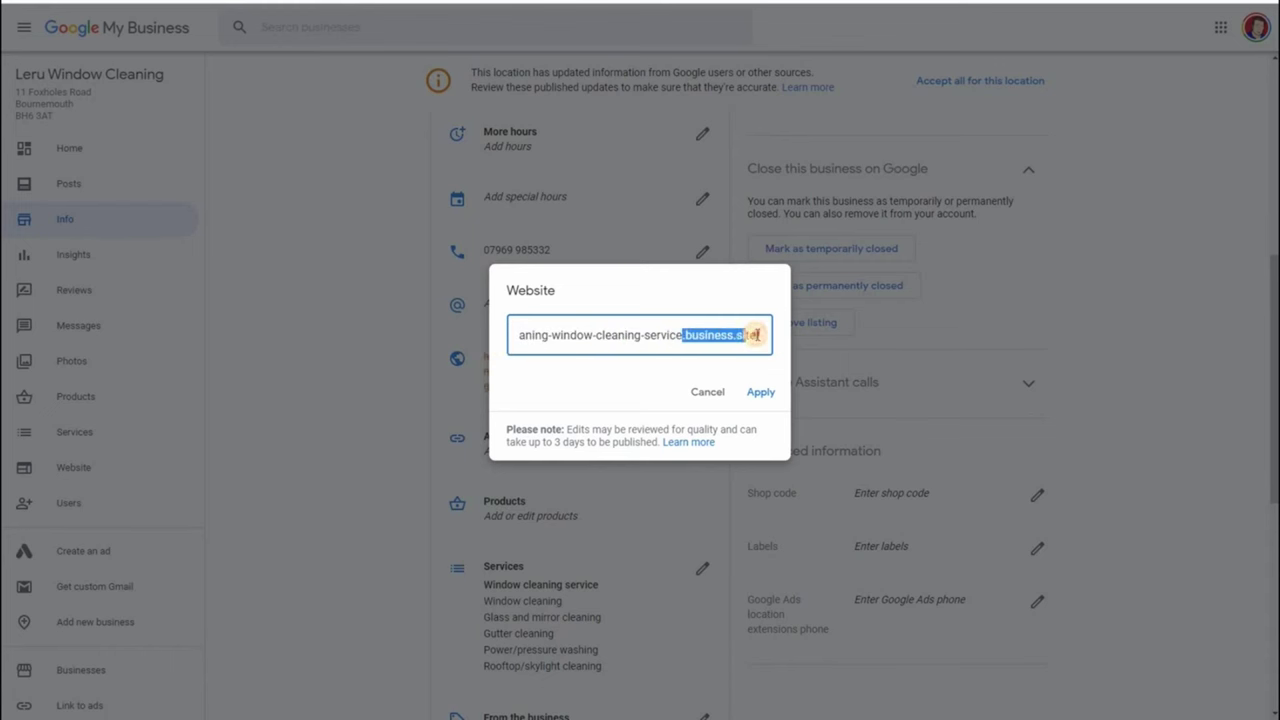
left_click(760, 392)
left_click(760, 393)
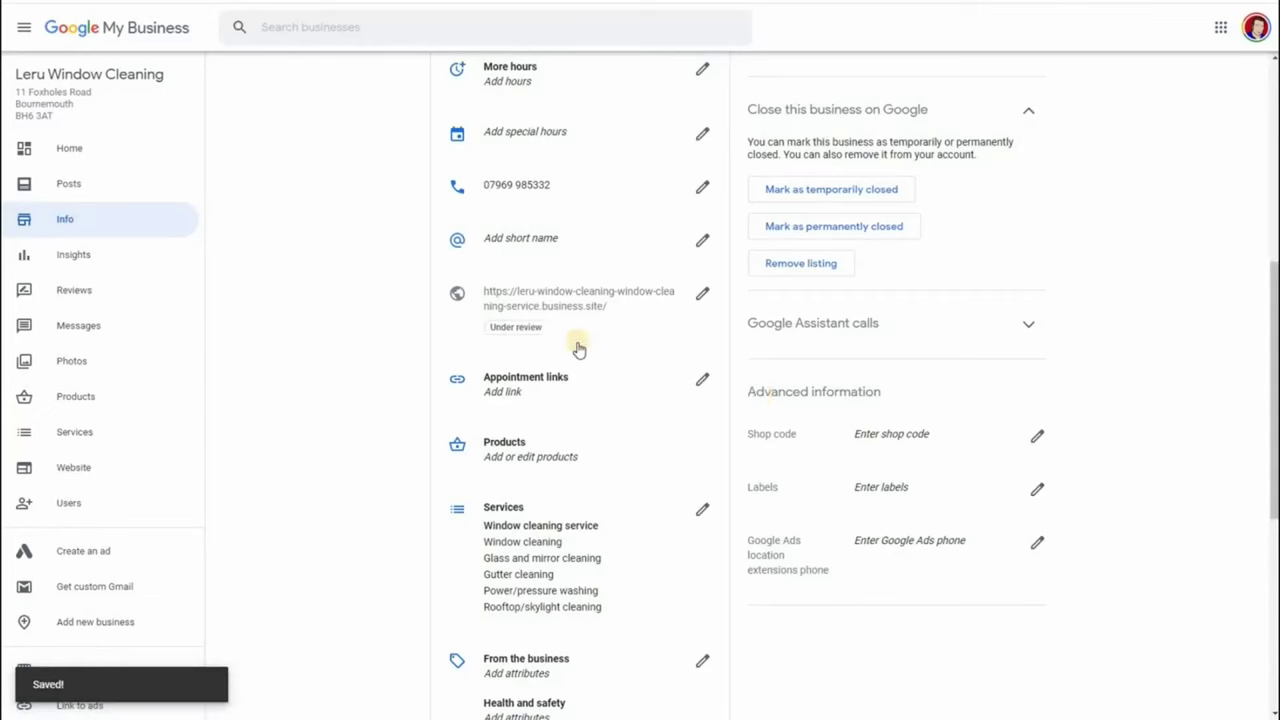
Step: Review the business info from the service areas and opening hours down to the website entry and services list
scroll(557, 345, "up", 5)
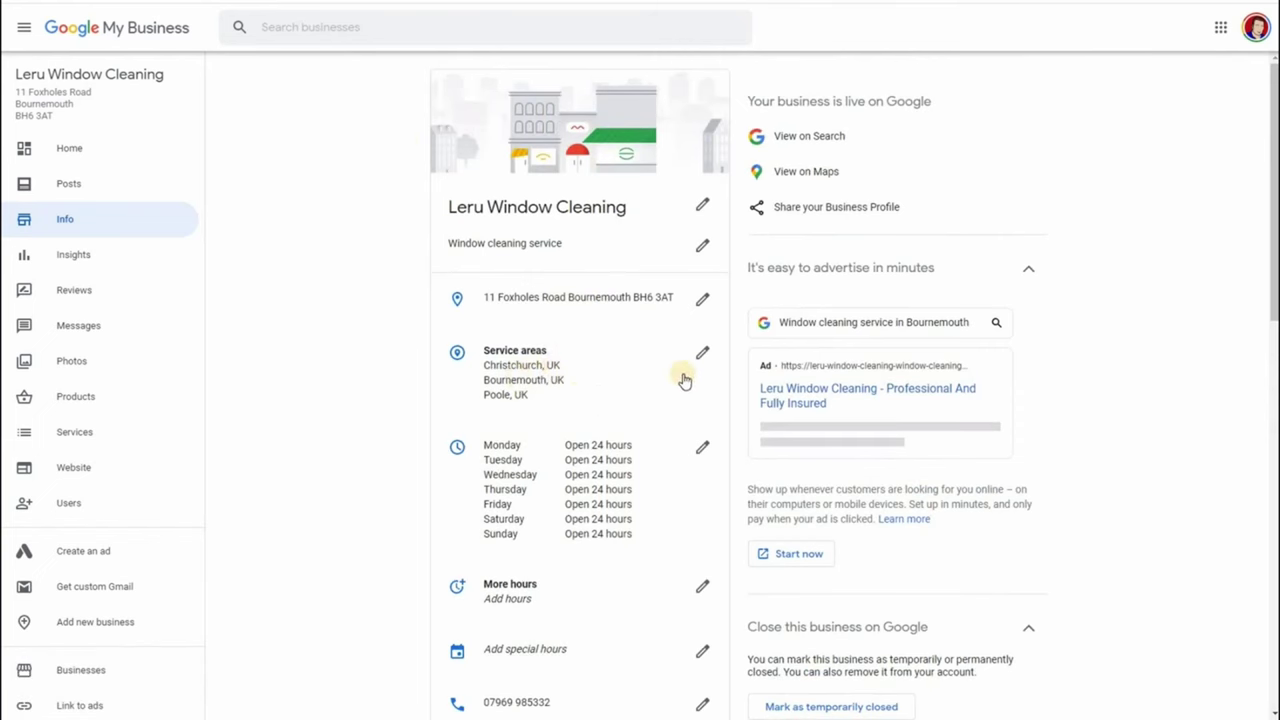
scroll(684, 380, "down", 1)
scroll(624, 308, "down", 2)
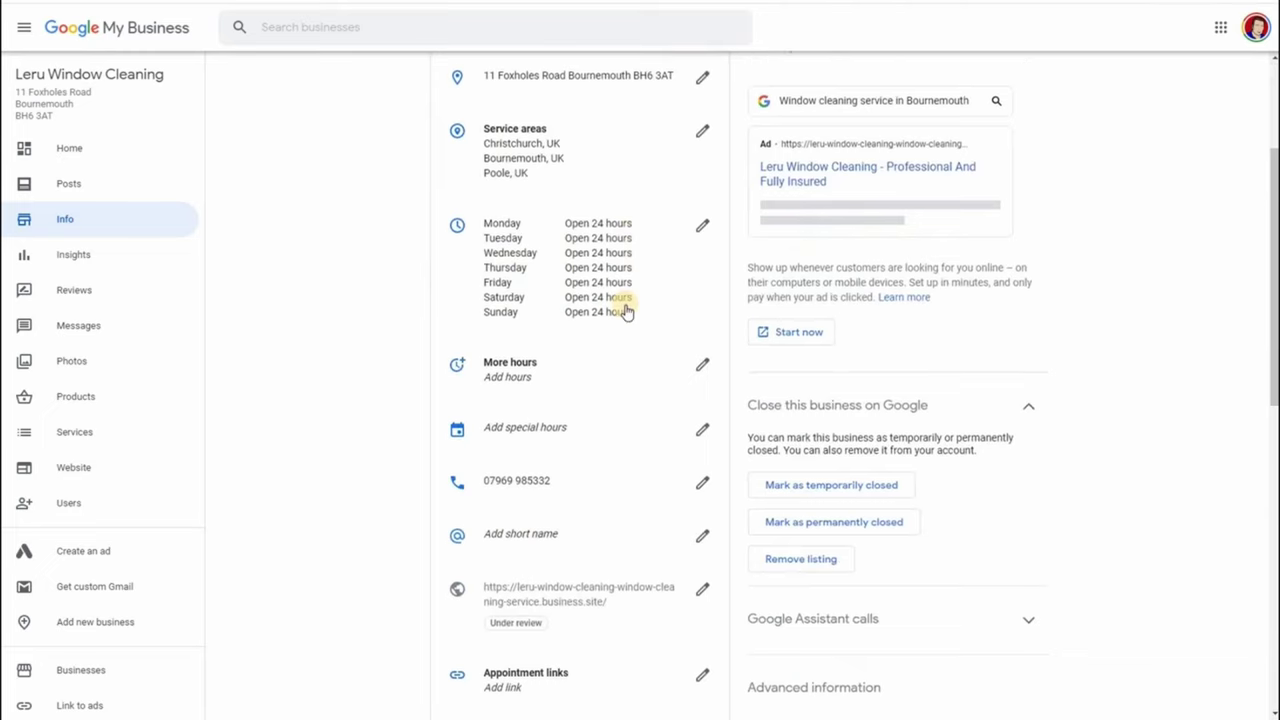
scroll(617, 320, "down", 2)
scroll(614, 337, "up", 2)
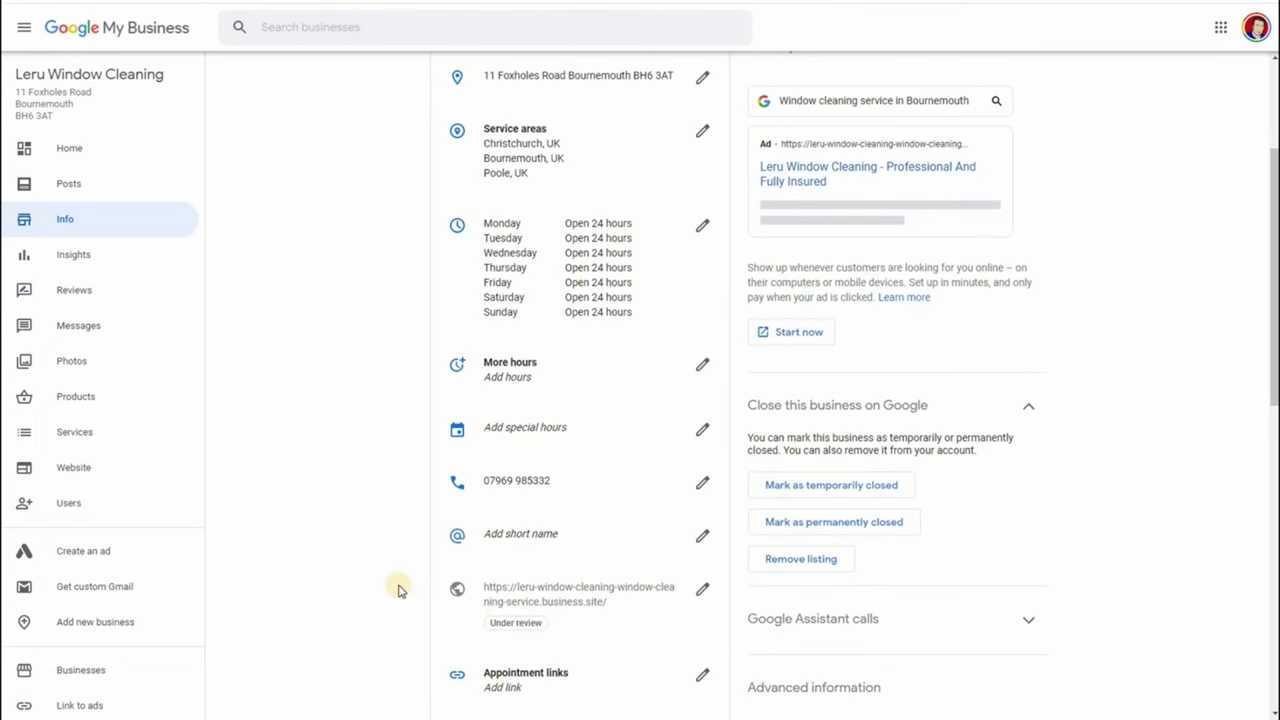
scroll(400, 588, "down", 2)
scroll(398, 590, "down", 2)
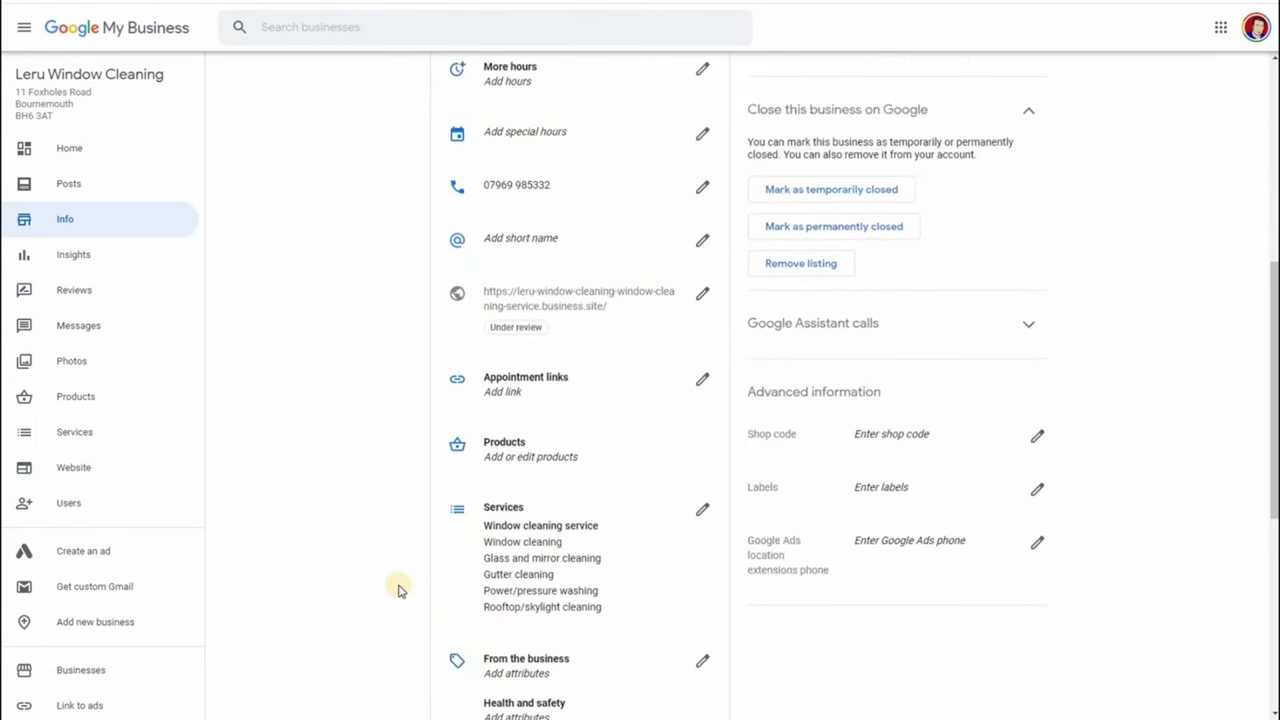
scroll(398, 590, "up", 7)
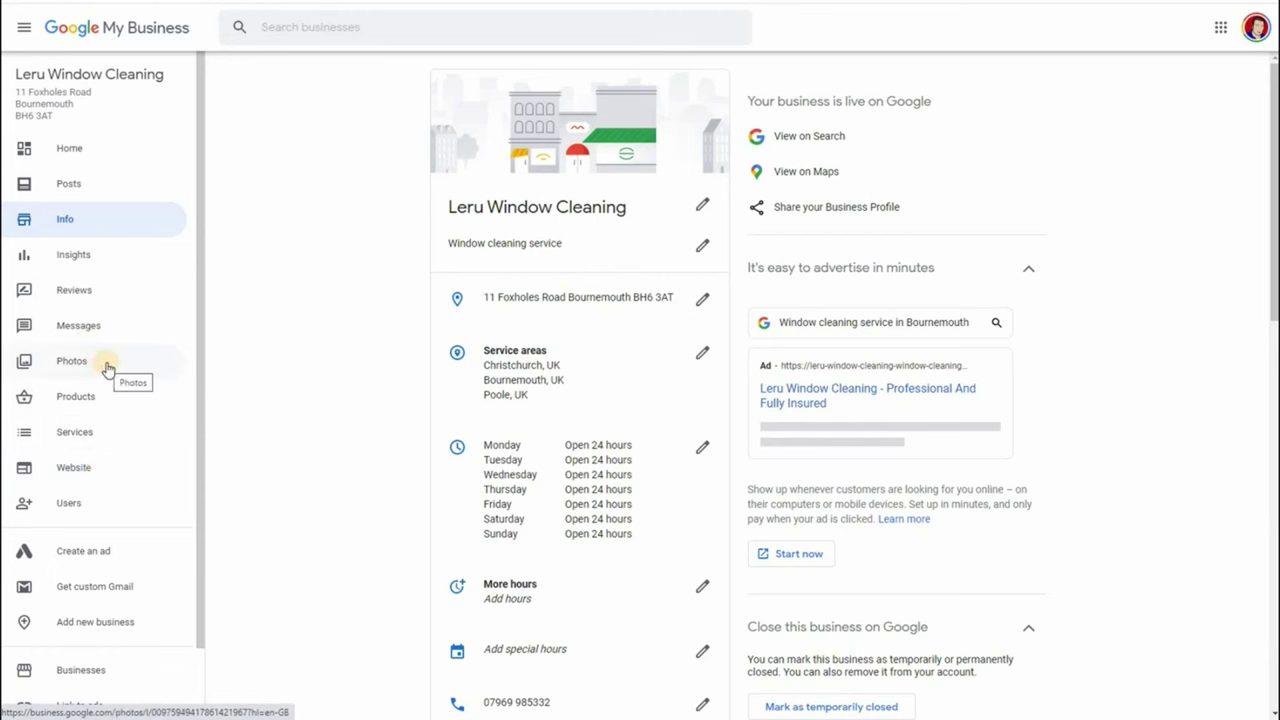
Step: Open the profile's Insights and examine the customer searches, views, customer actions and directions requests
left_click(97, 258)
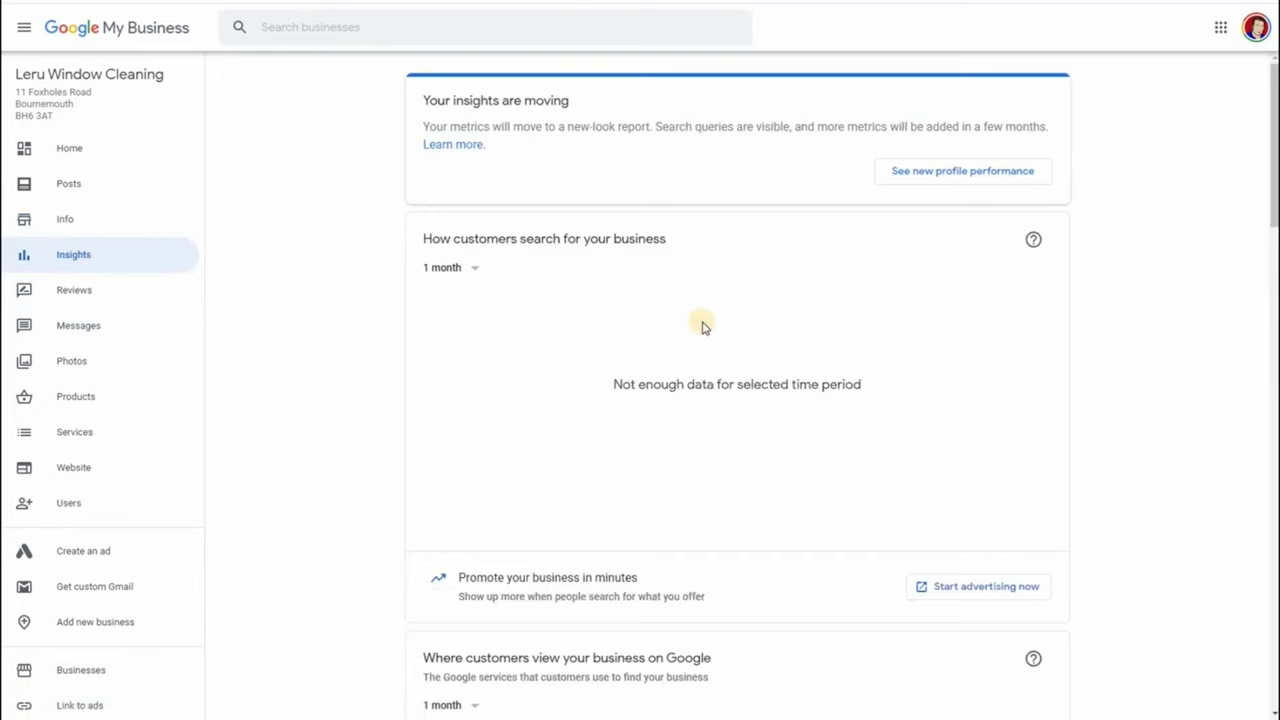
scroll(706, 340, "down", 1)
scroll(760, 400, "down", 6)
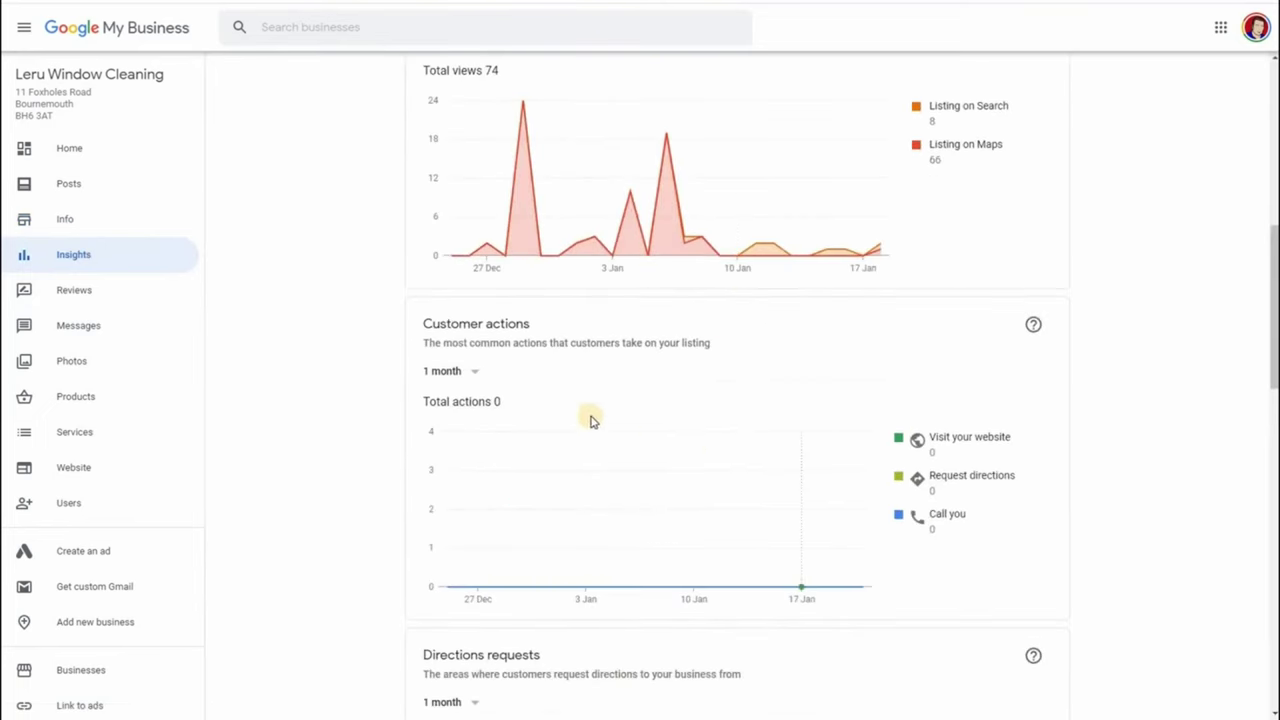
scroll(700, 400, "down", 2)
scroll(720, 320, "down", 2)
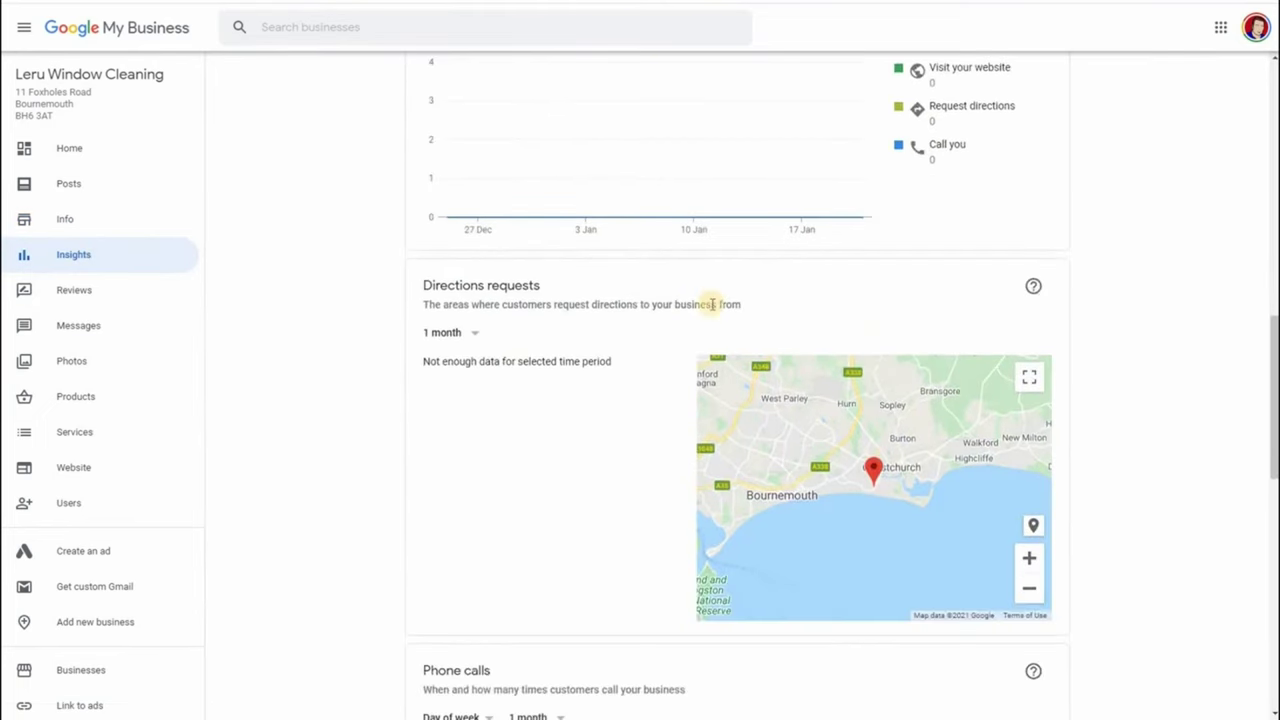
scroll(712, 304, "up", 9)
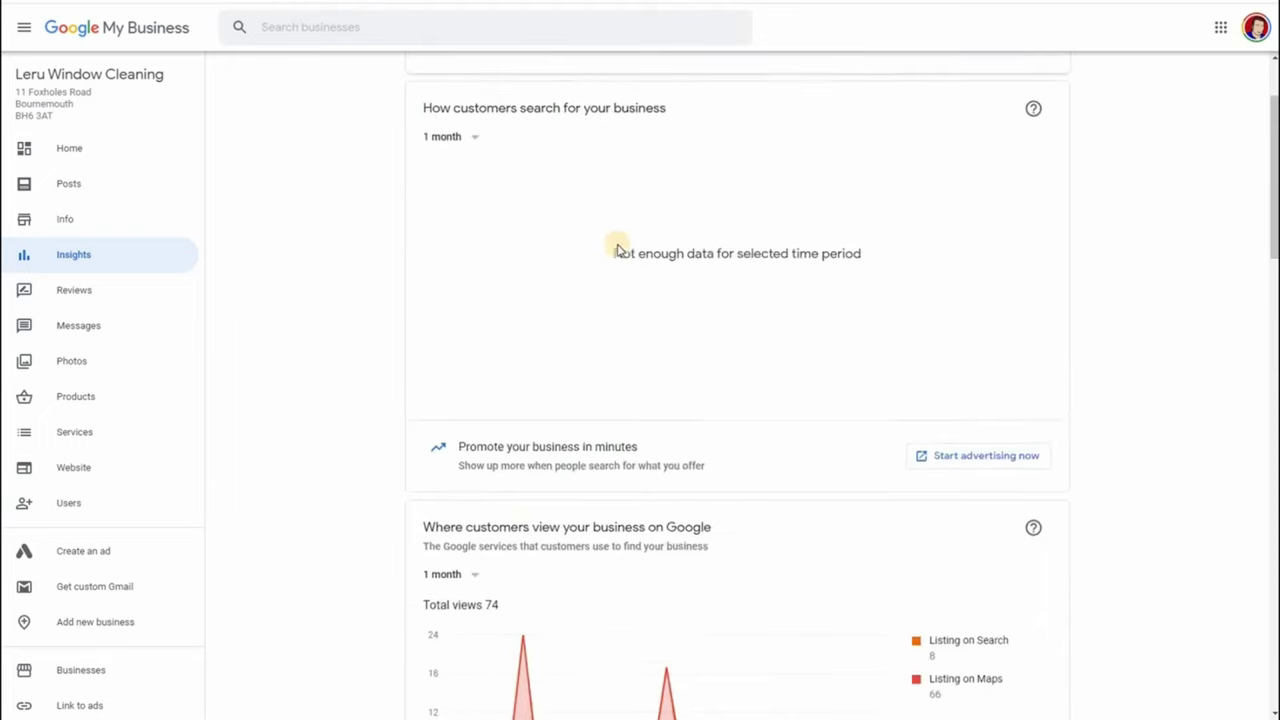
scroll(617, 250, "up", 2)
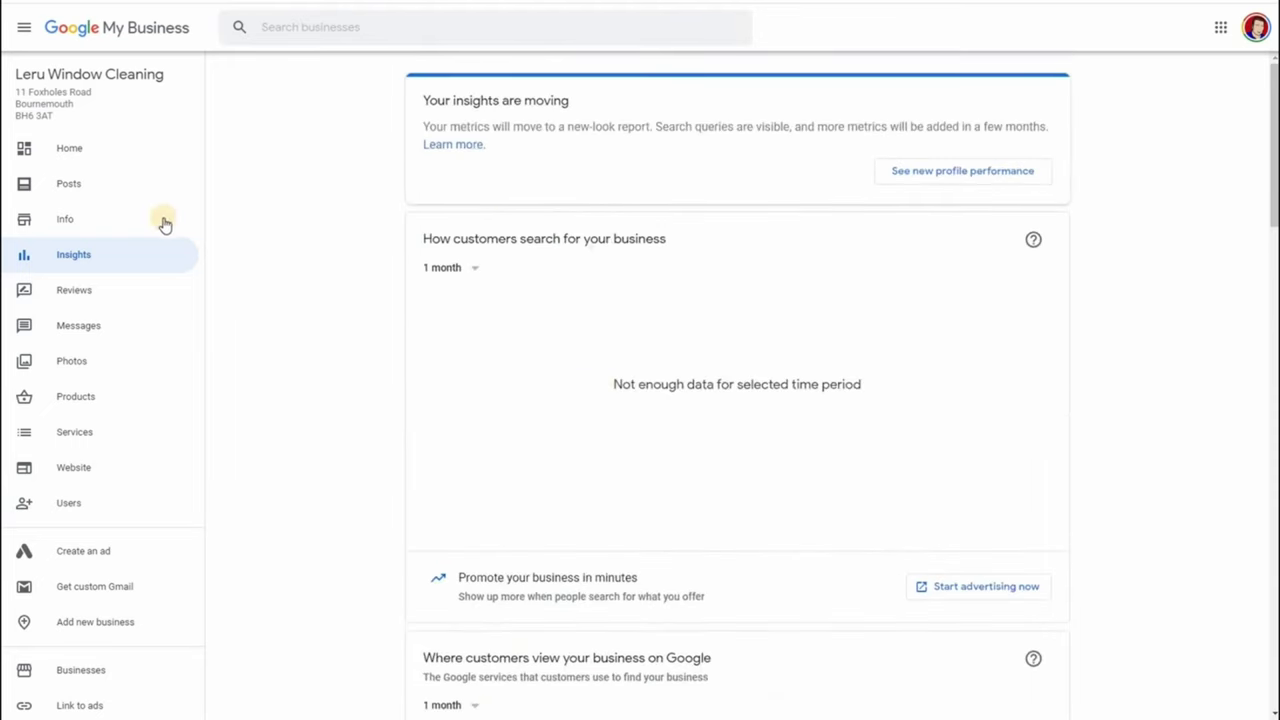
Step: Return to the Info section and check the website link, services and attributes once more
left_click(84, 221)
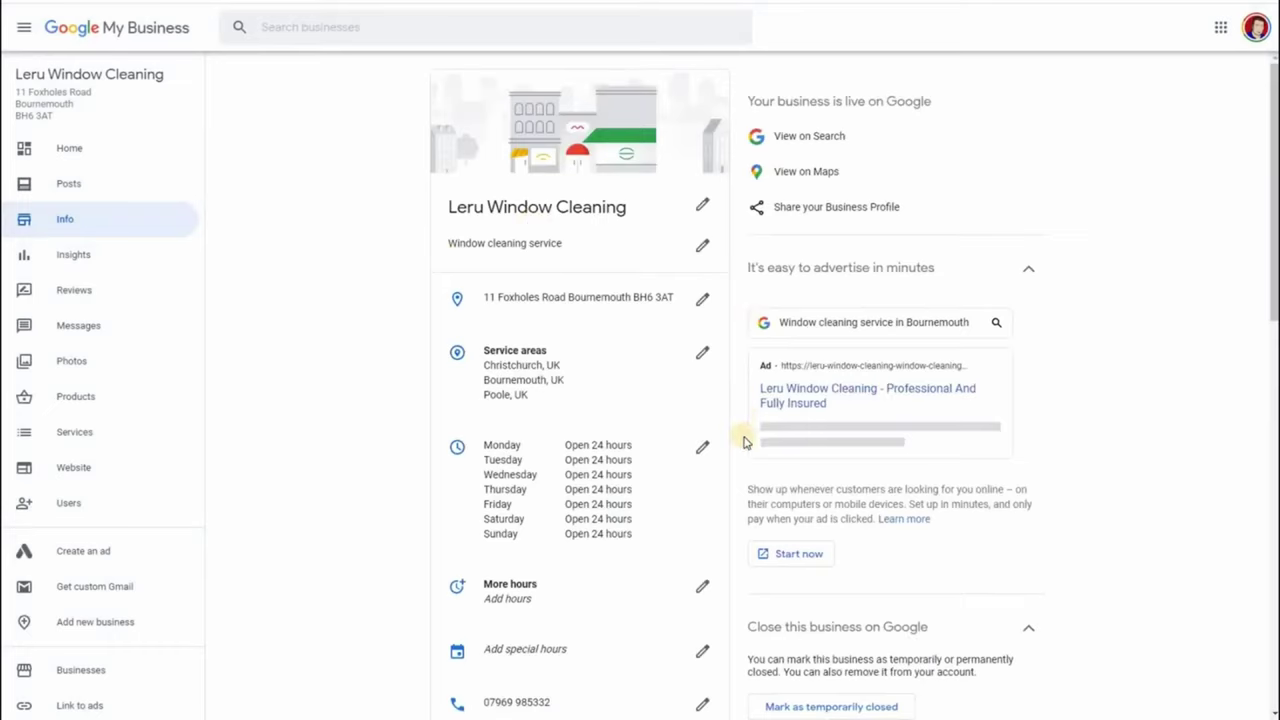
scroll(755, 480, "down", 6)
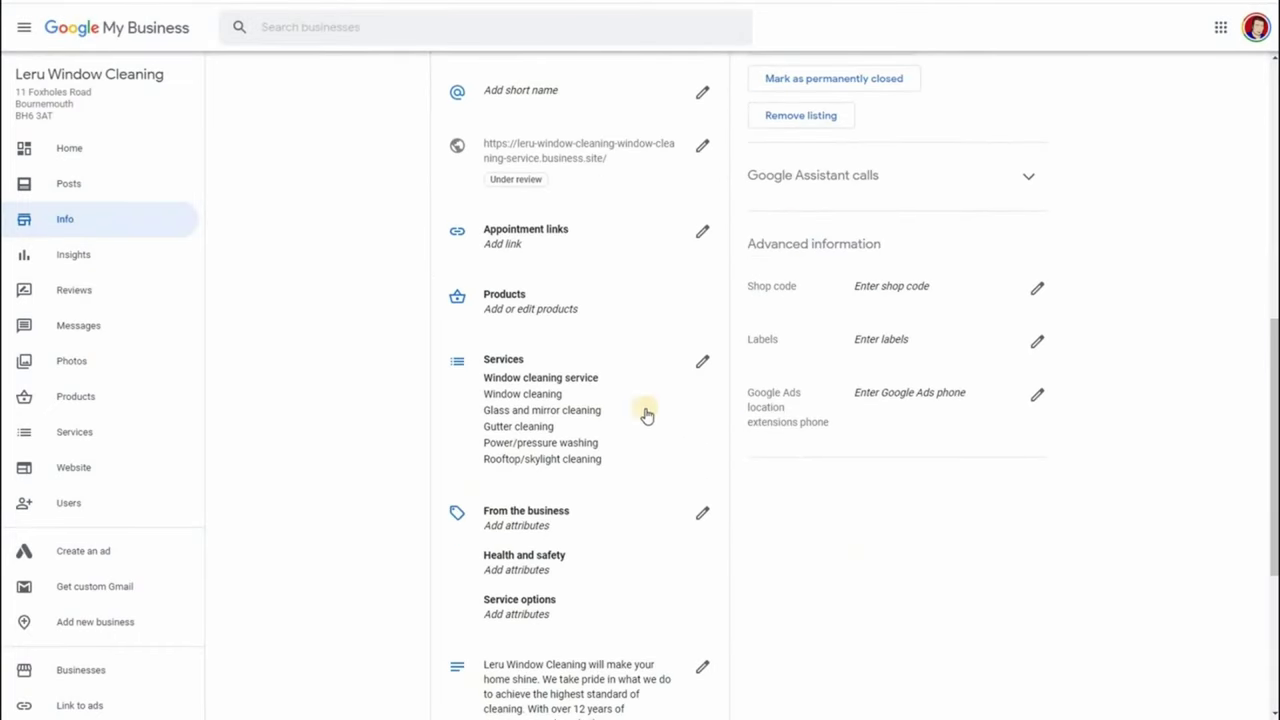
scroll(486, 157, "up", 6)
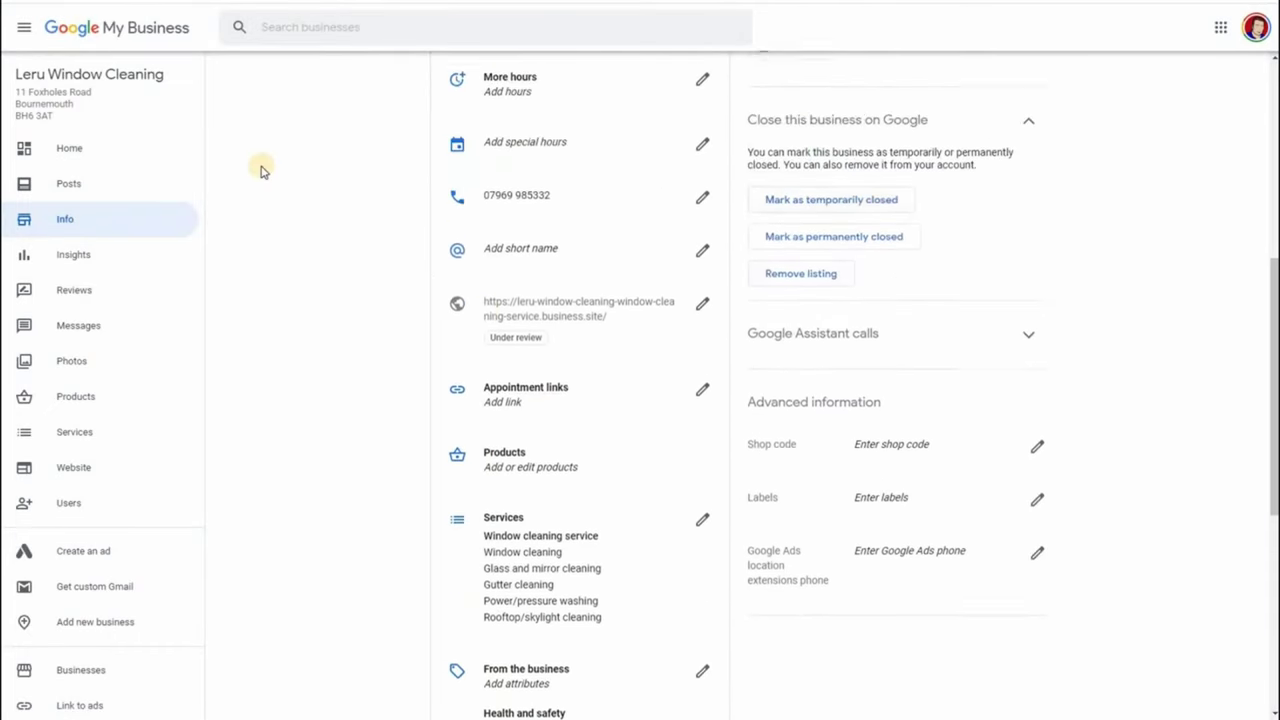
scroll(957, 143, "up", 1)
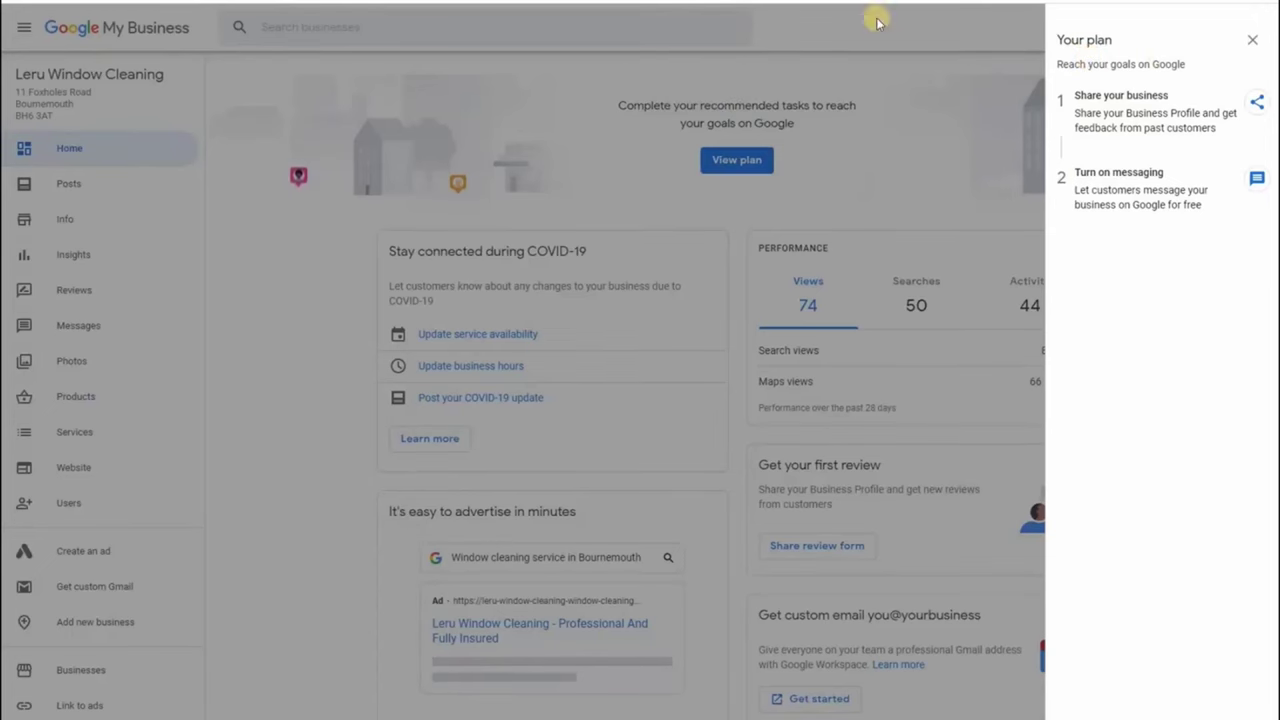
Step: Close the recommended-tasks plan on the profile's Home overview and view the plan again
left_click(1252, 39)
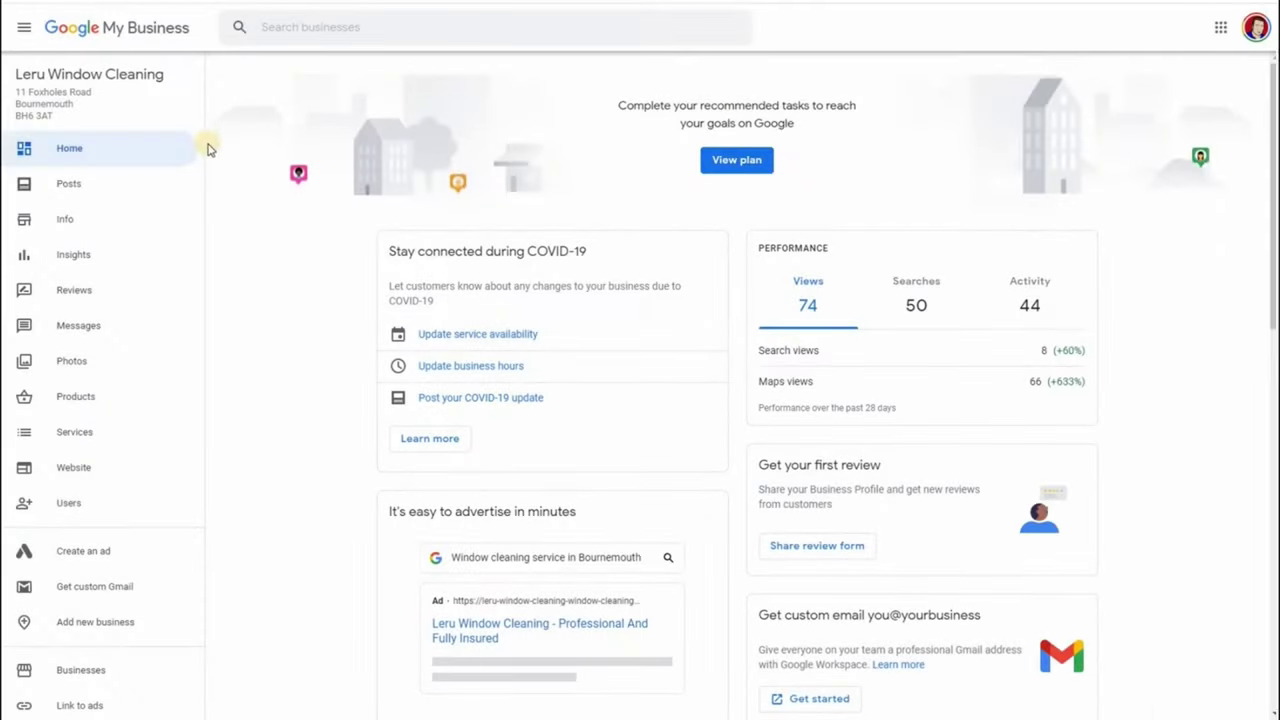
left_click(766, 164)
left_click(737, 162)
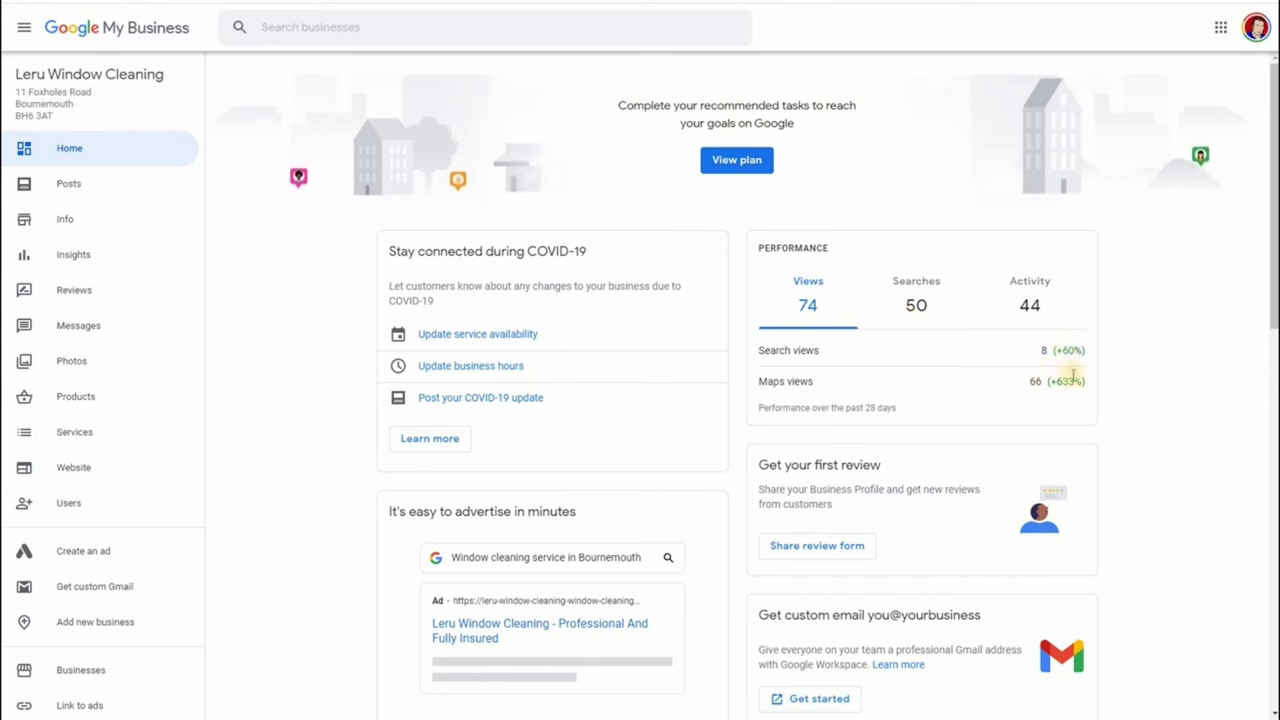
left_click(745, 163)
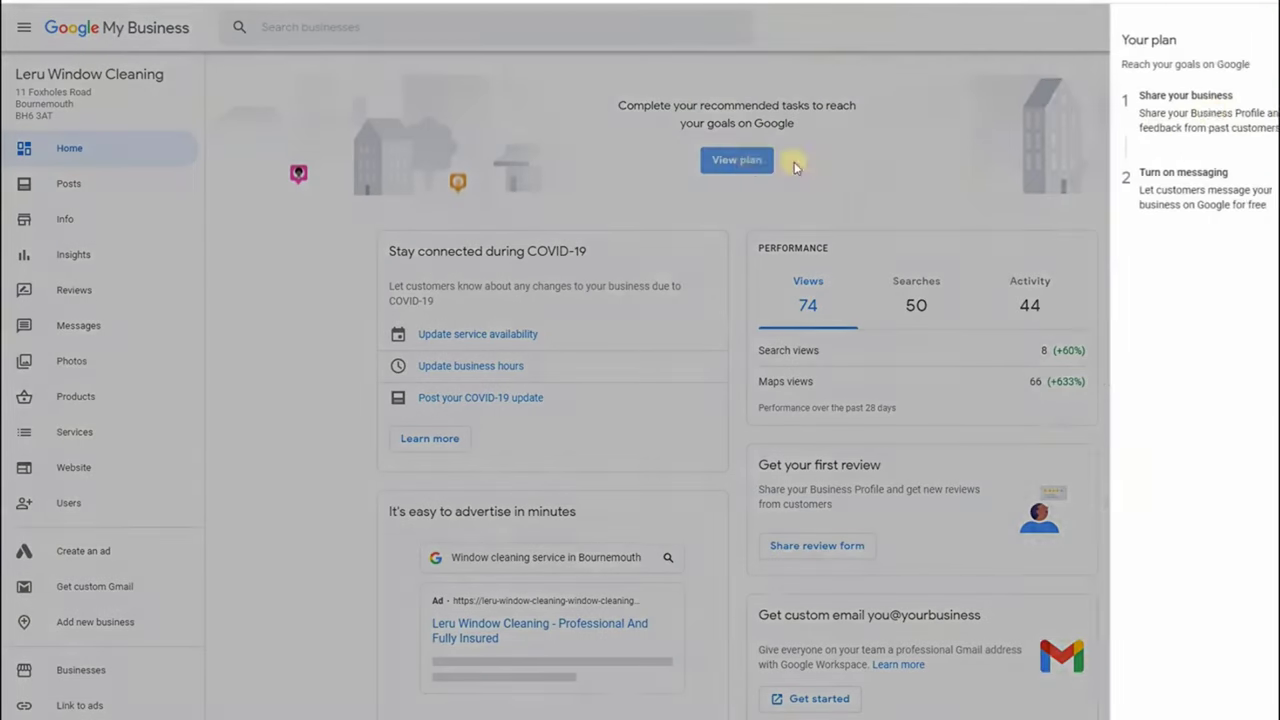